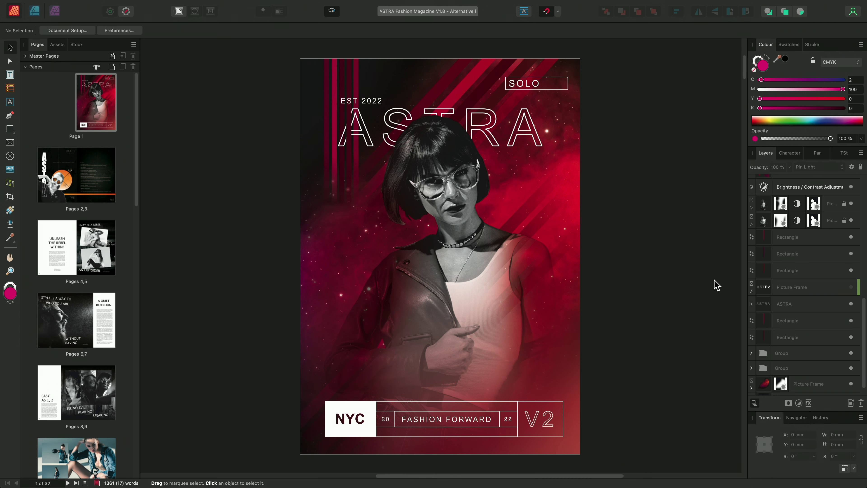
drag(822, 325, 788, 307)
mouse_move(156, 1)
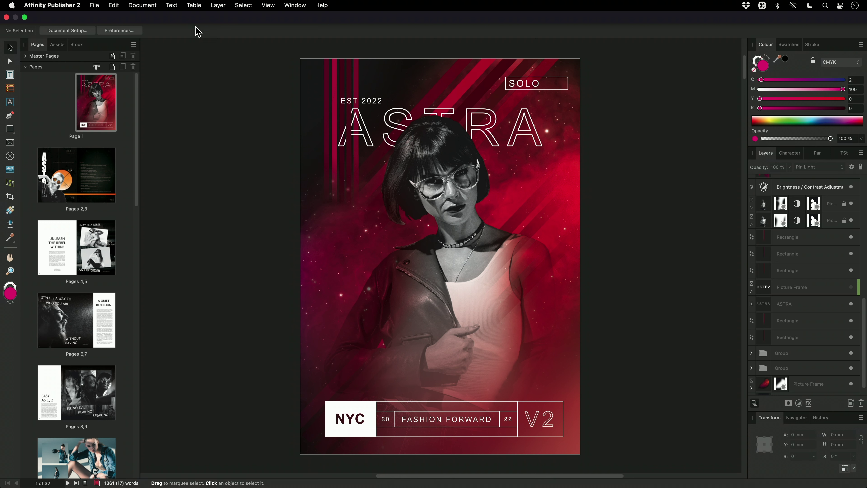
click(301, 7)
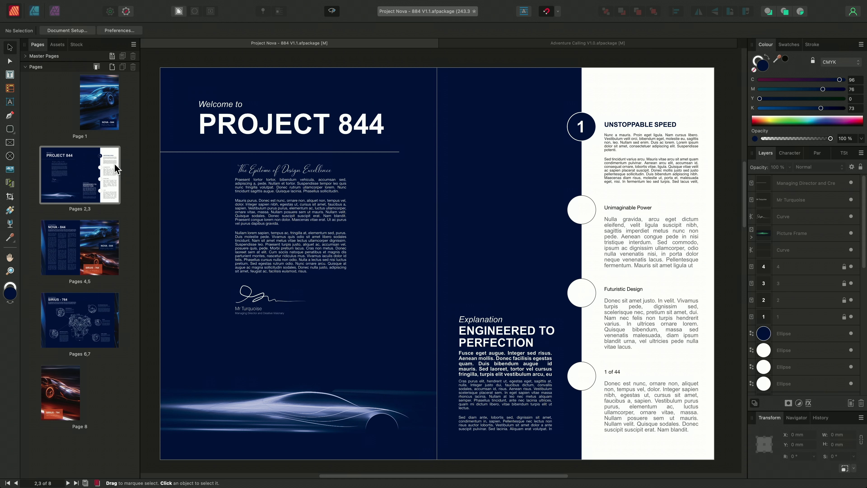
- Copy the style of the numbered circle 1 to the three white circles below it with the Style Picker Tool
click(10, 236)
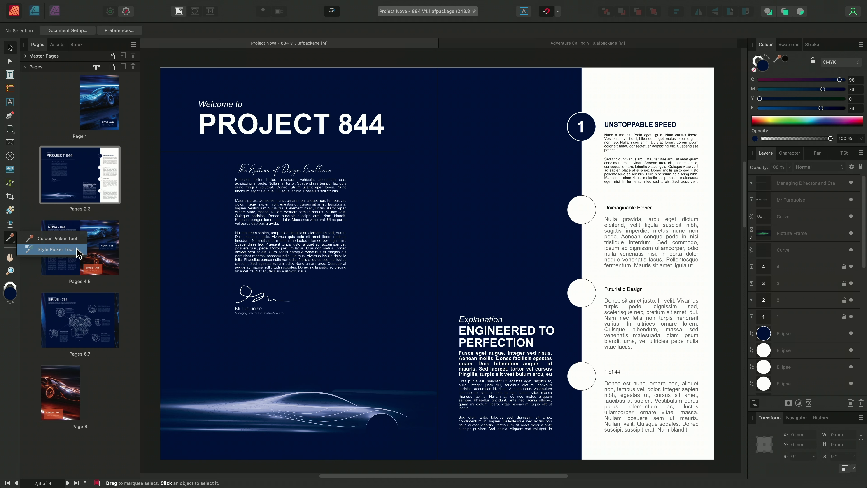
click(77, 249)
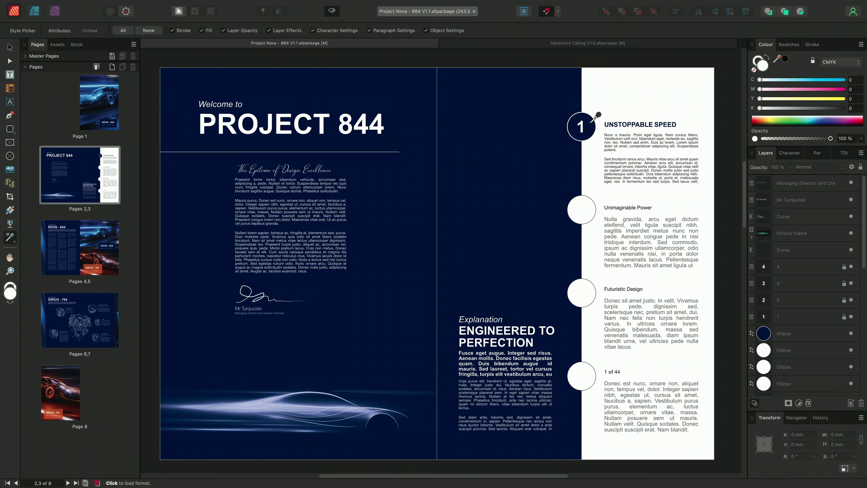
click(592, 120)
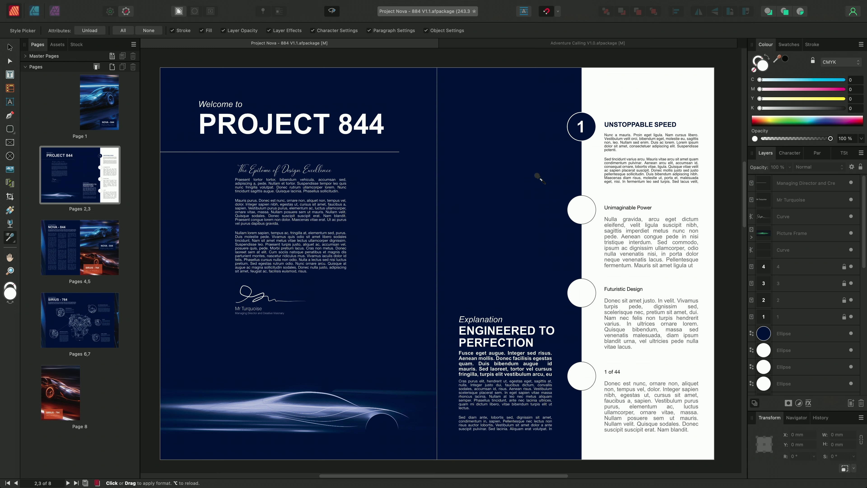
click(567, 210)
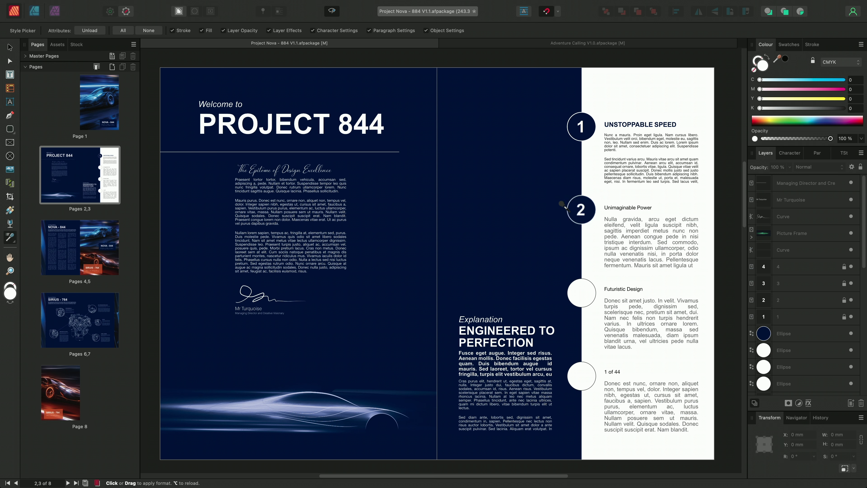
click(567, 292)
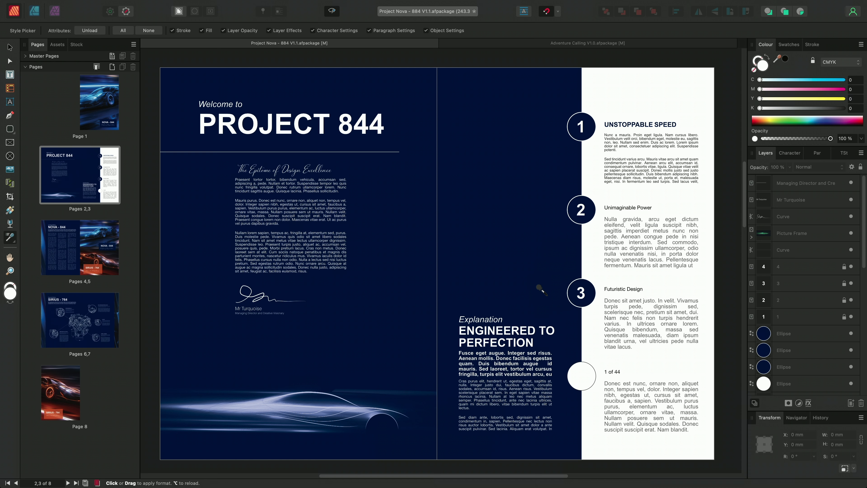
click(568, 377)
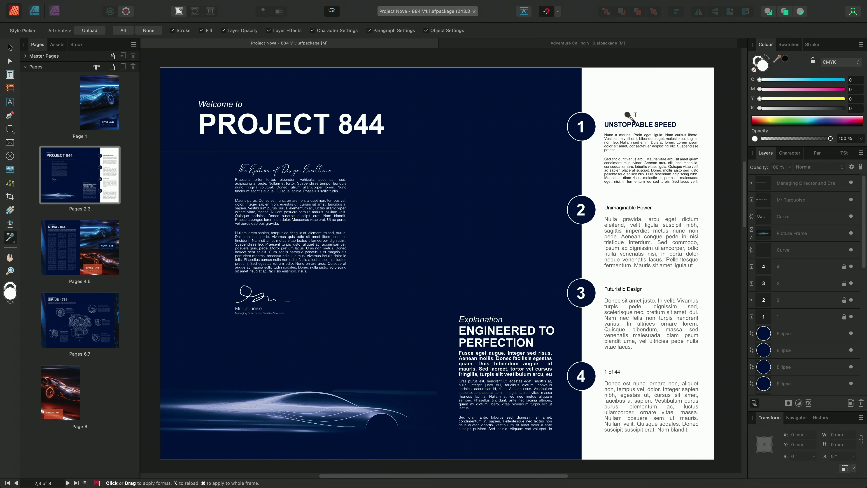
- Copy the UNSTOPPABLE SPEED heading's text style to the Unimaginable Power, Futuristic Design and 1 of 44 headings
key(alt)
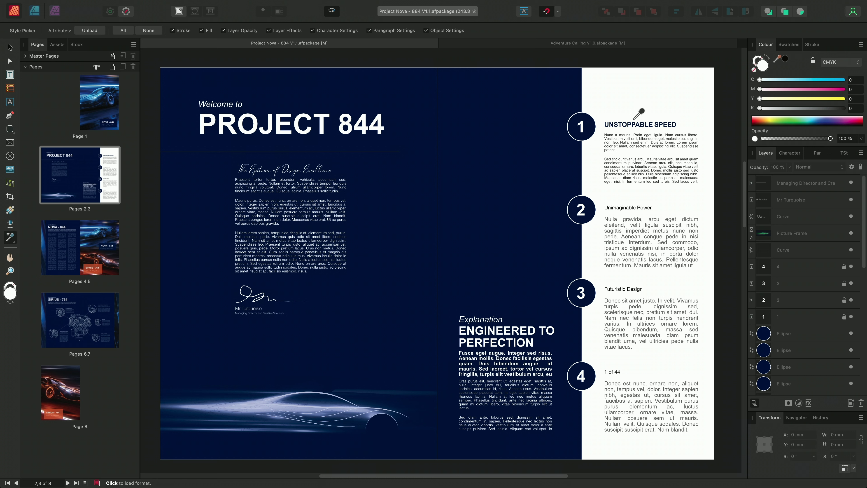
click(633, 120)
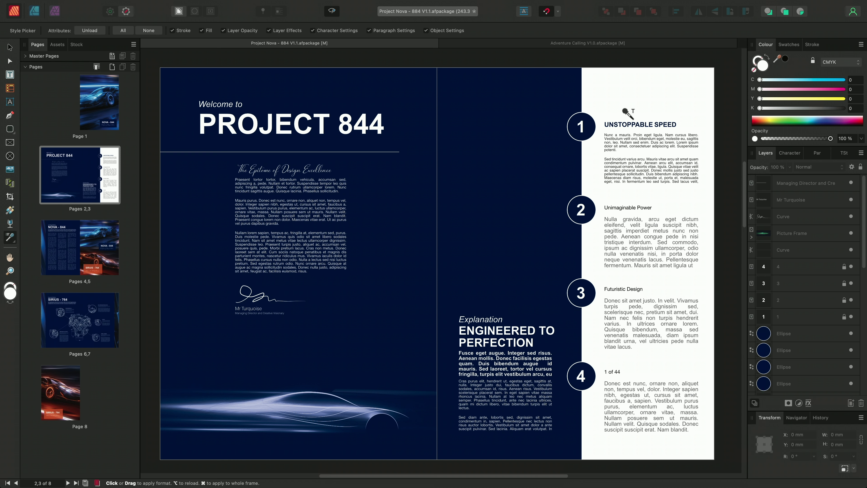
key(alt)
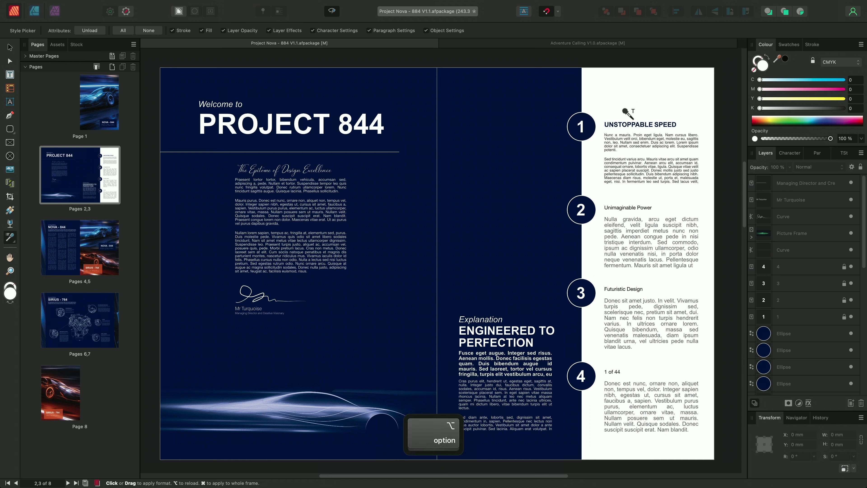
alt+click(635, 121)
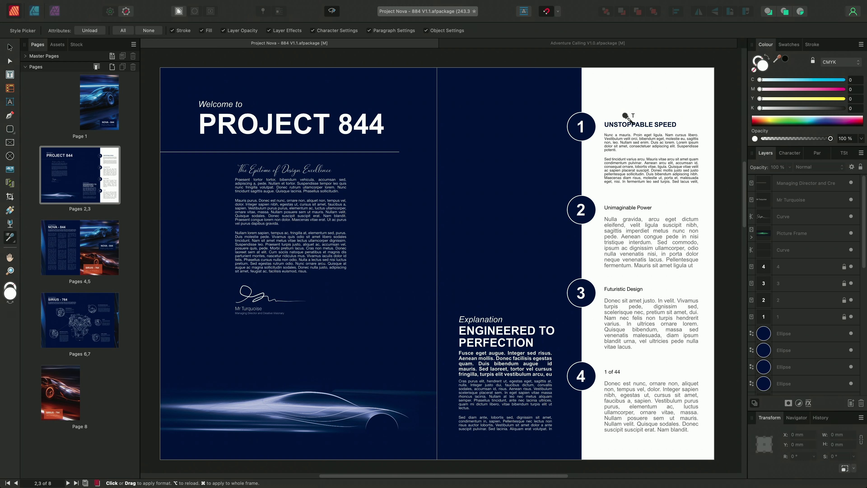
drag(651, 208, 612, 207)
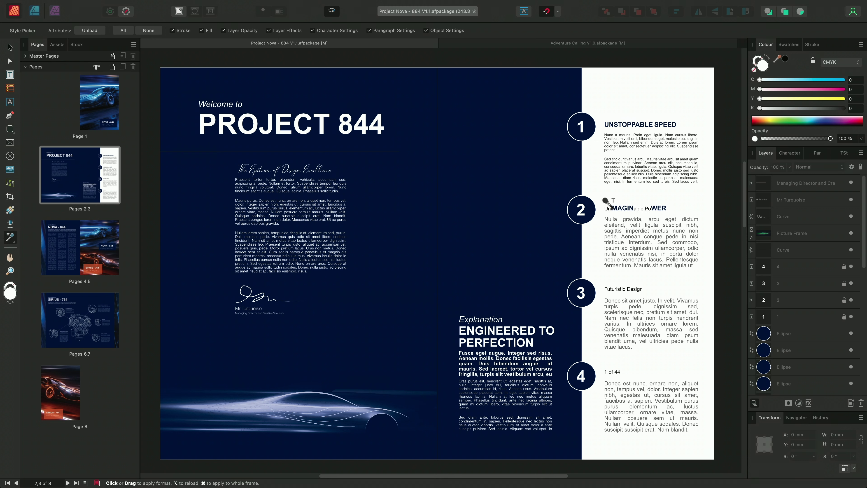
drag(666, 206, 586, 205)
click(635, 289)
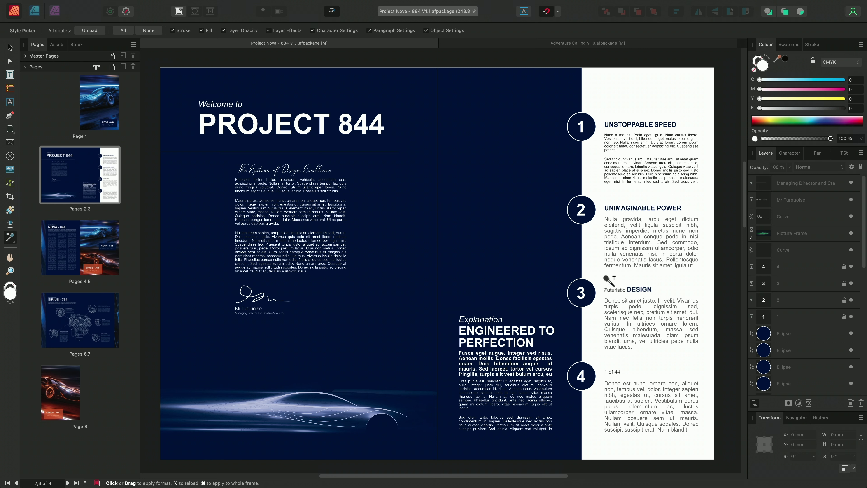
click(615, 289)
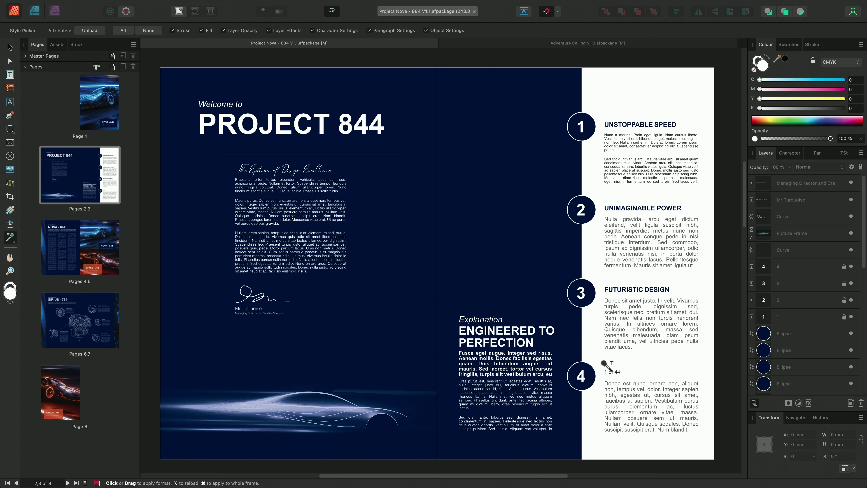
key(super)
super+click(604, 363)
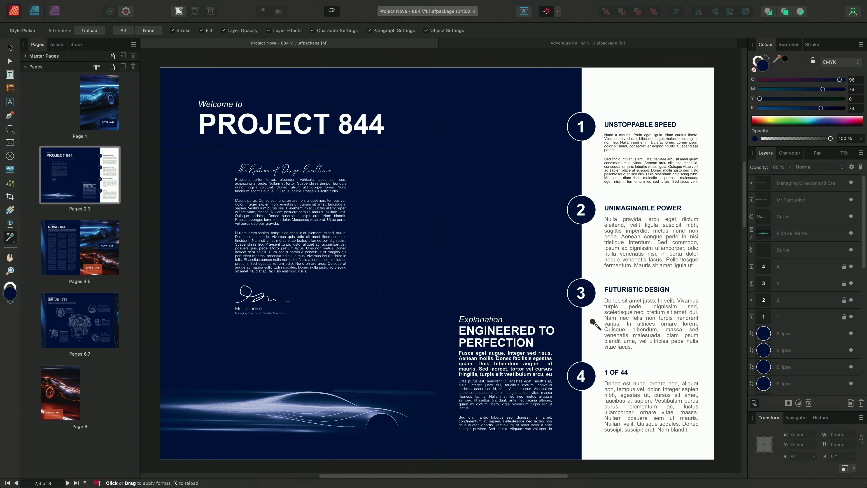
- Apply the style of the body text under UNSTOPPABLE SPEED to the three body text frames below it all at once
click(9, 47)
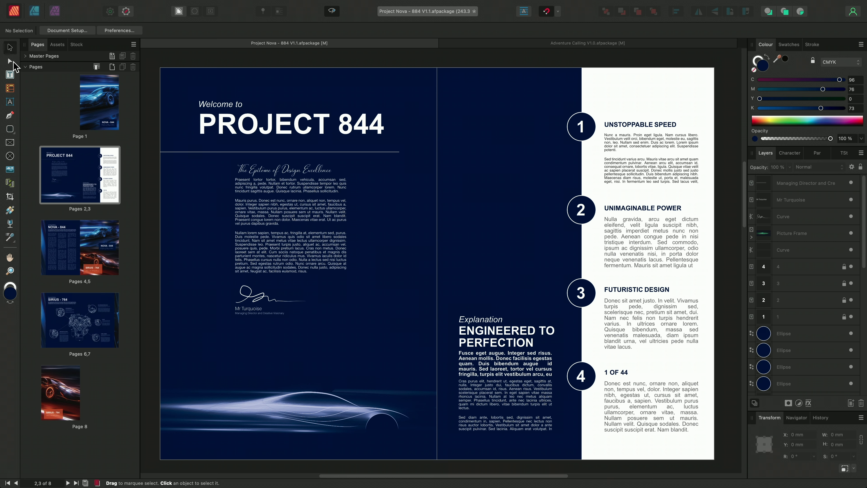
click(676, 396)
shift+click(657, 320)
shift+click(658, 255)
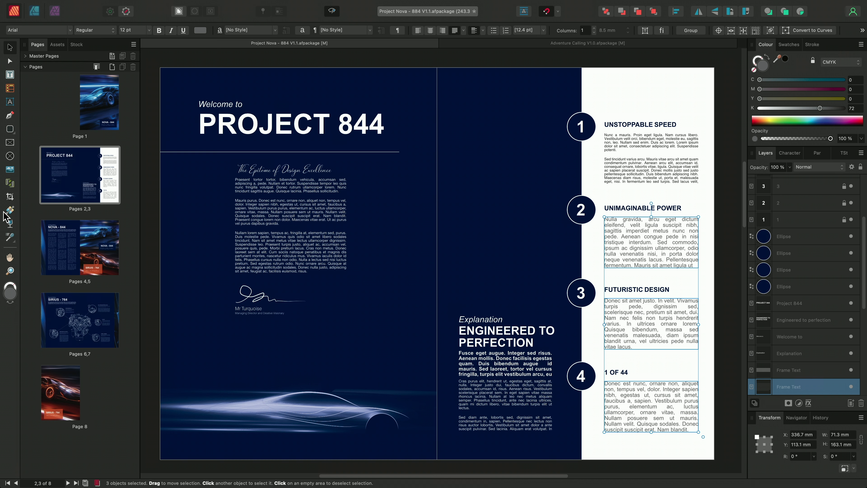
click(11, 237)
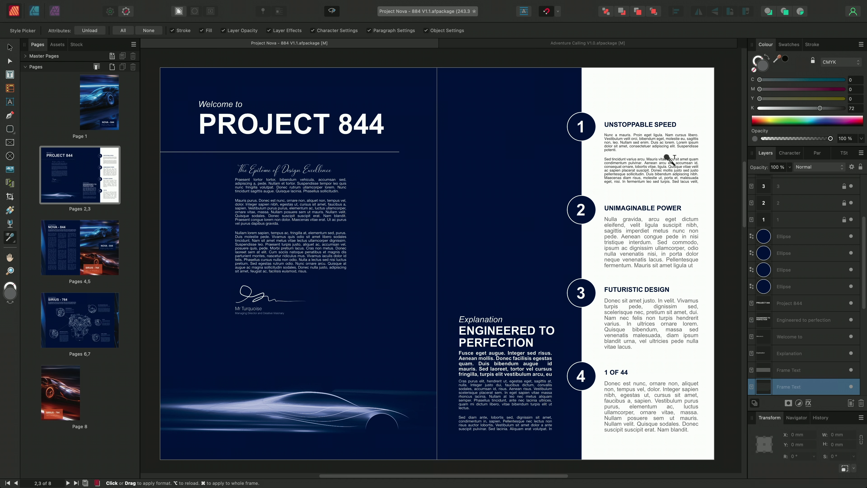
key(alt)
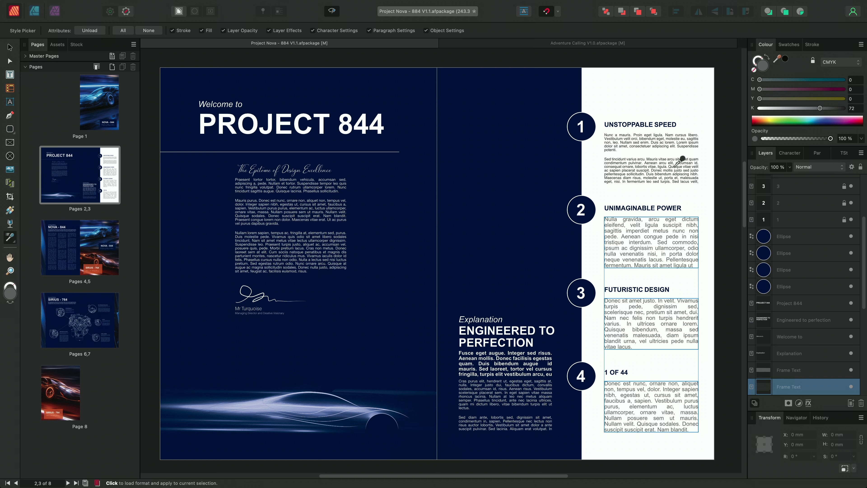
alt+click(681, 159)
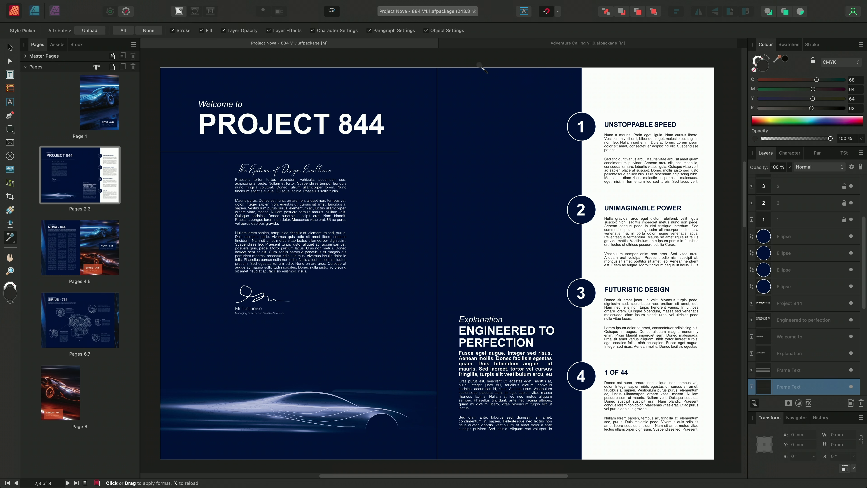
click(10, 48)
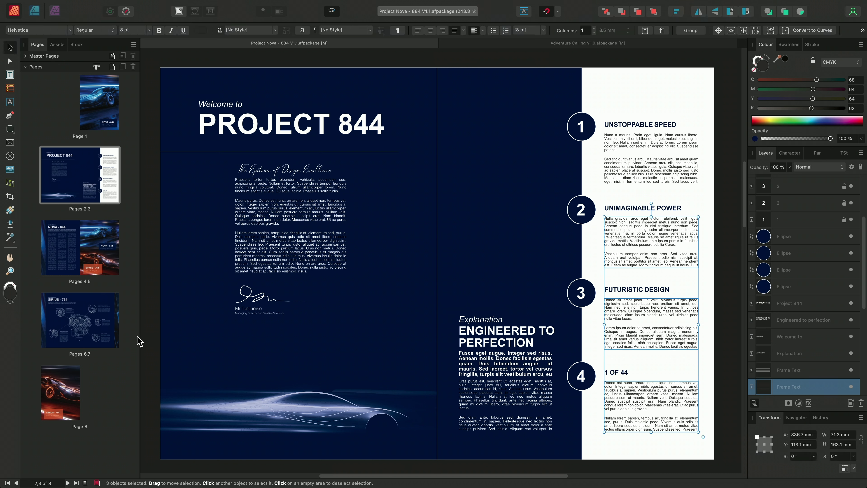
- Give the Intake Manifold circle on pages 6,7 an outer shadow with Normal blend mode, white colour FFFFFF and a reduced offset
click(85, 321)
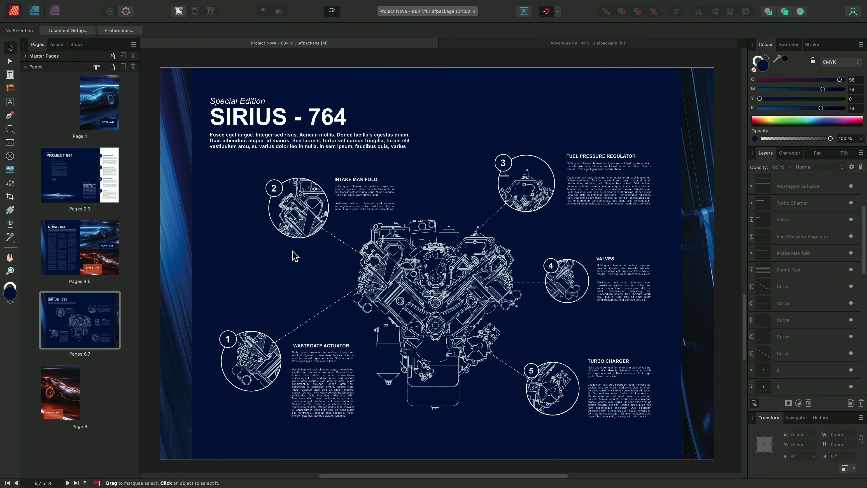
click(302, 236)
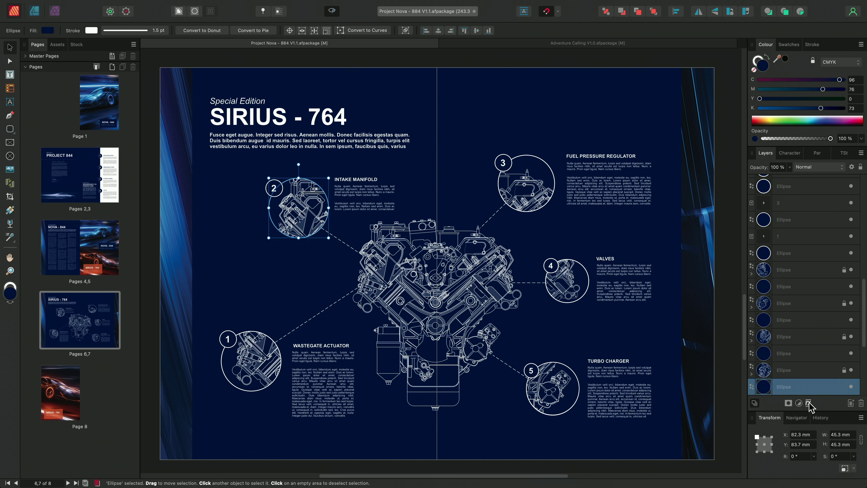
click(808, 403)
click(386, 244)
click(540, 141)
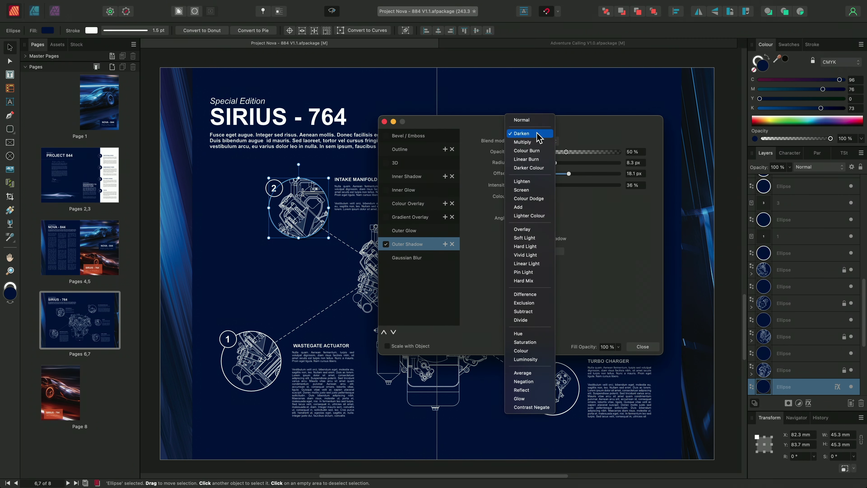
click(542, 120)
click(532, 196)
click(542, 298)
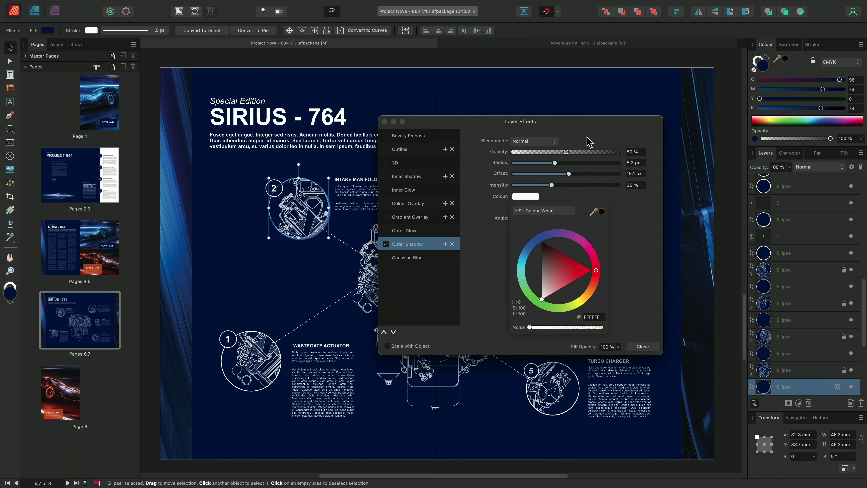
drag(570, 176, 561, 168)
click(643, 346)
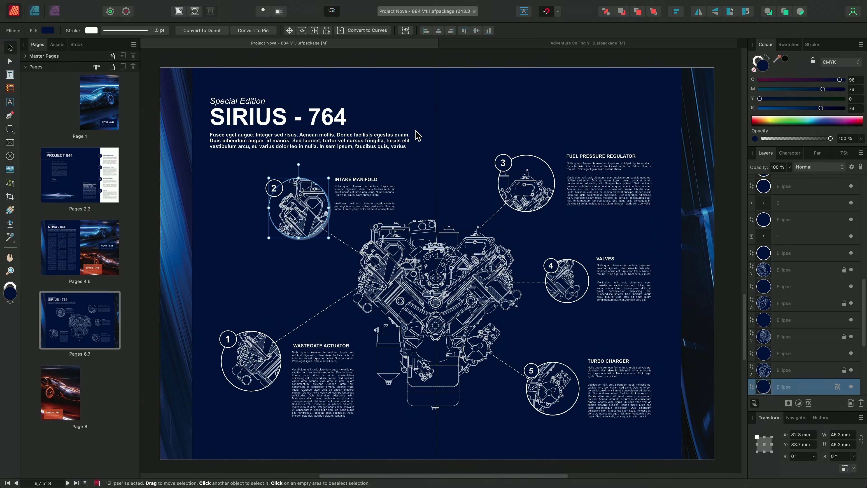
- Copy the Intake Manifold circle's shadow style to the Fuel Pressure Regulator, Valves, Turbo Charger and Wastegate Actuator circles
click(10, 238)
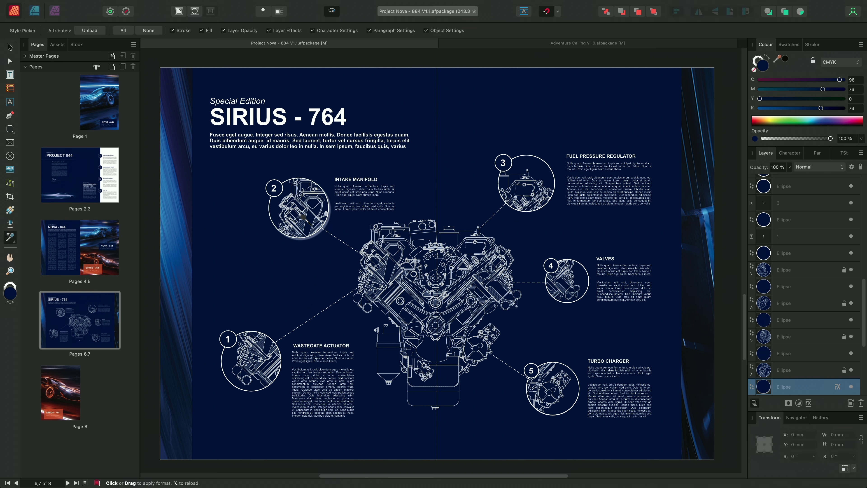
key(alt)
alt+click(321, 227)
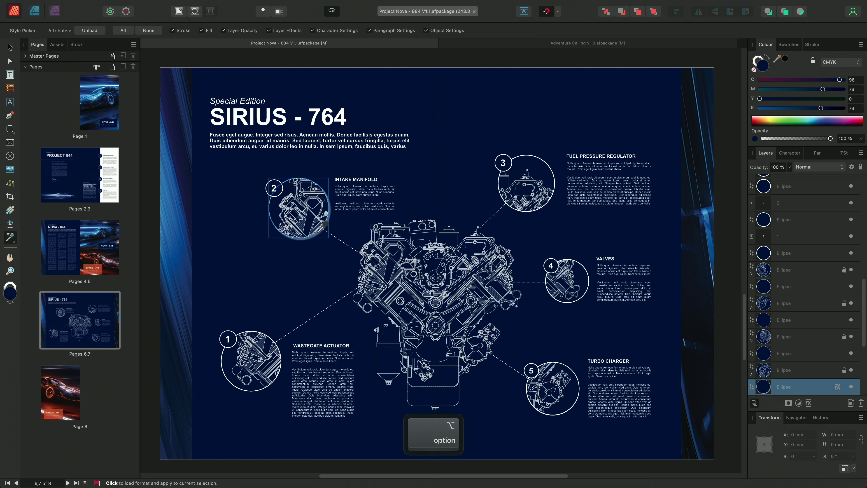
click(550, 177)
click(570, 296)
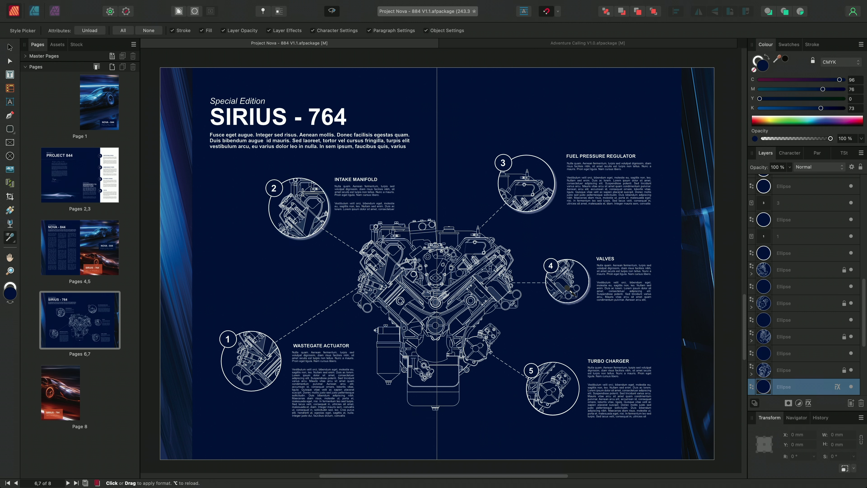
click(543, 400)
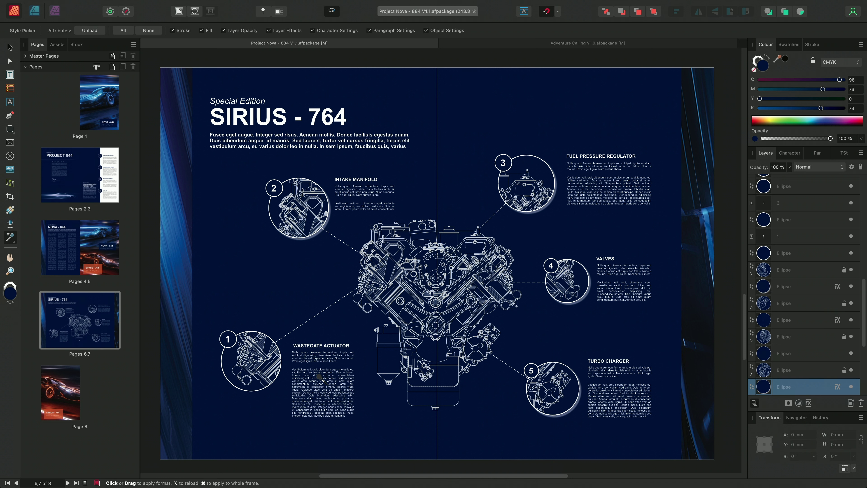
click(257, 361)
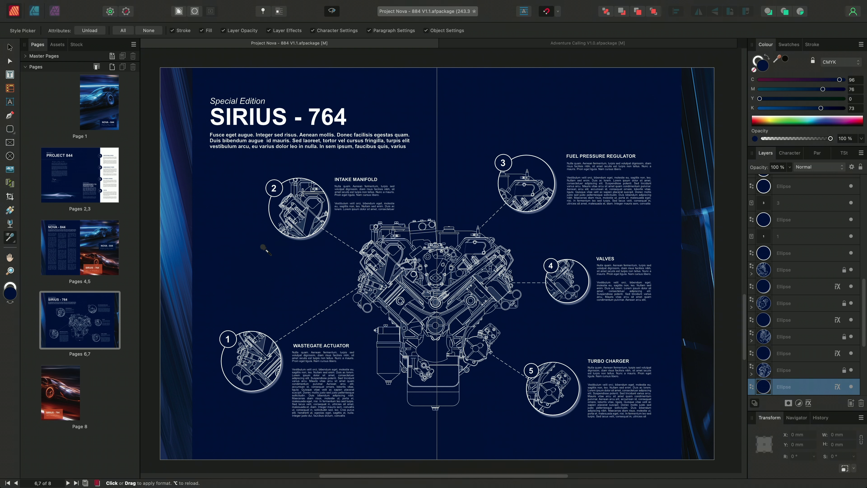
- Show the stroke and fill appearance of Triangle 1 in the Adventure Calling document using the Designer persona
click(573, 49)
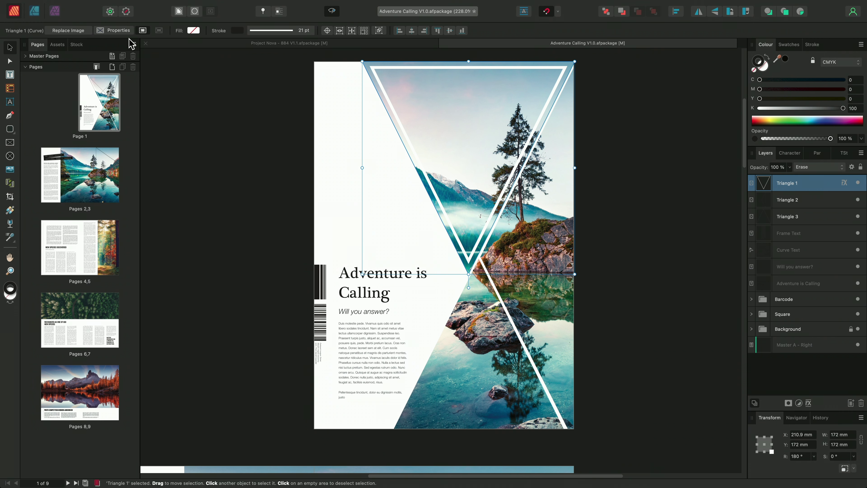
click(34, 11)
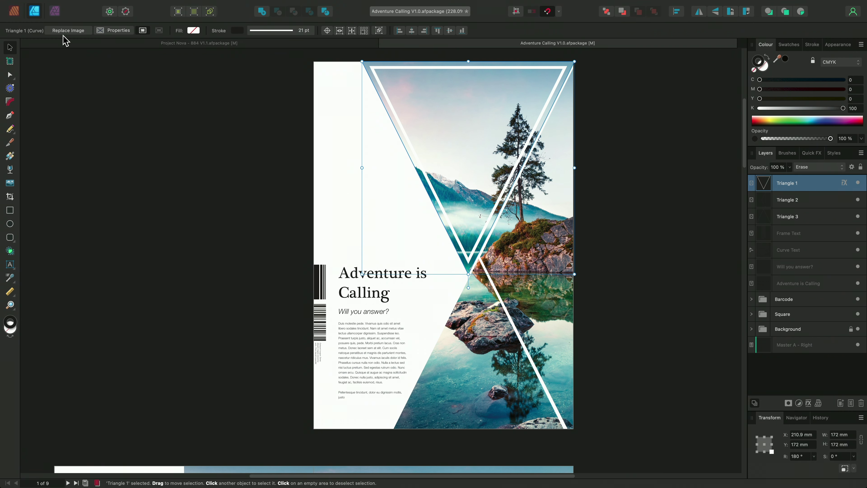
click(838, 45)
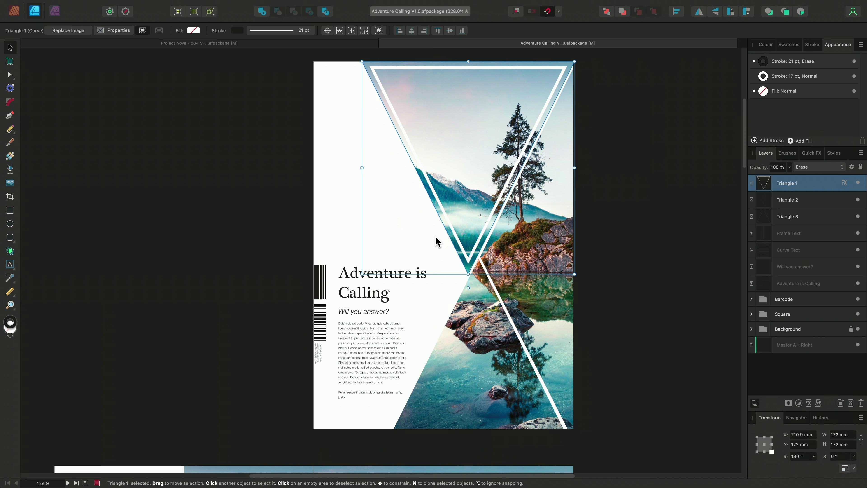
- Copy the multi-stroke style of Triangle 1 to Triangle 2 and Triangle 3 with the Style Picker Tool
click(10, 278)
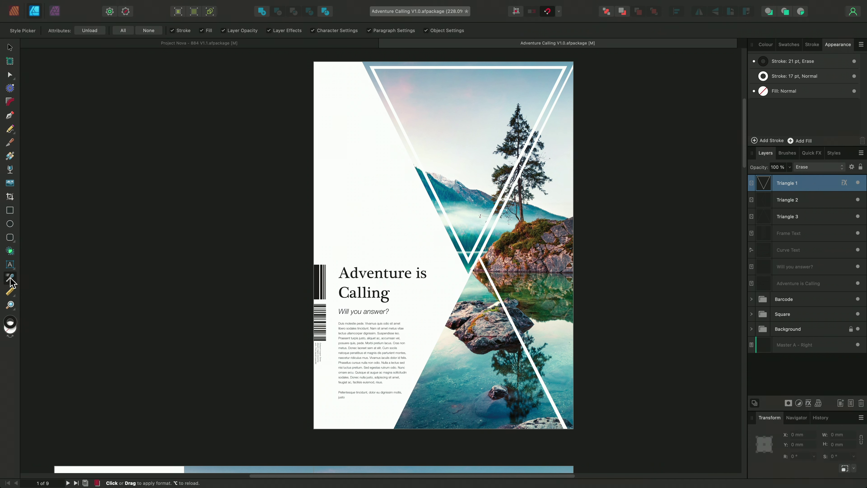
key(alt)
click(490, 160)
click(544, 238)
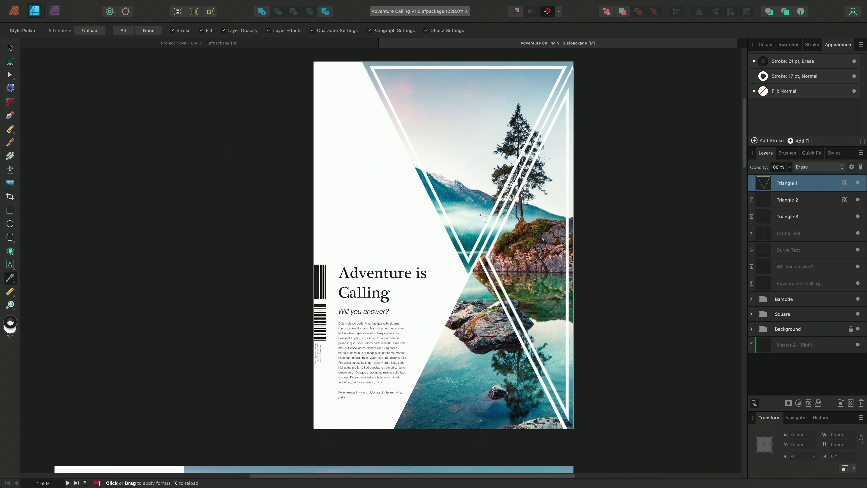
click(466, 331)
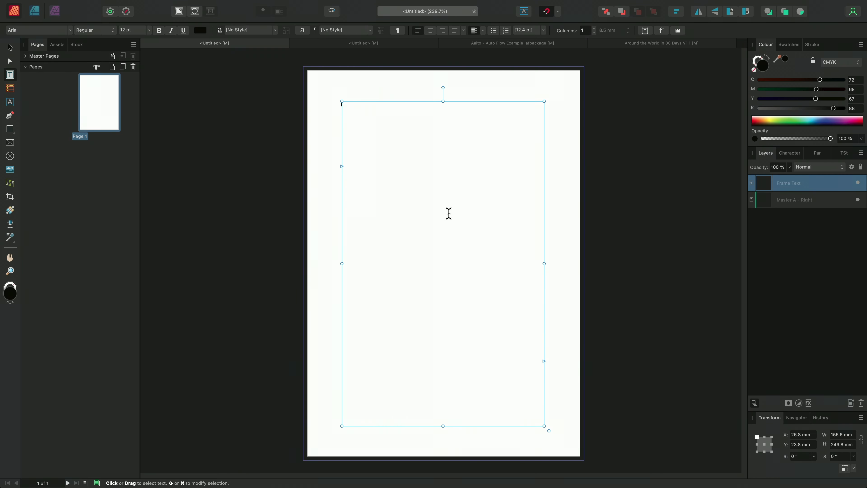
- Paste the Alice's Adventures in Wonderland text into the text frame, autoflow it across new pages and review the filled spreads
key(super+v)
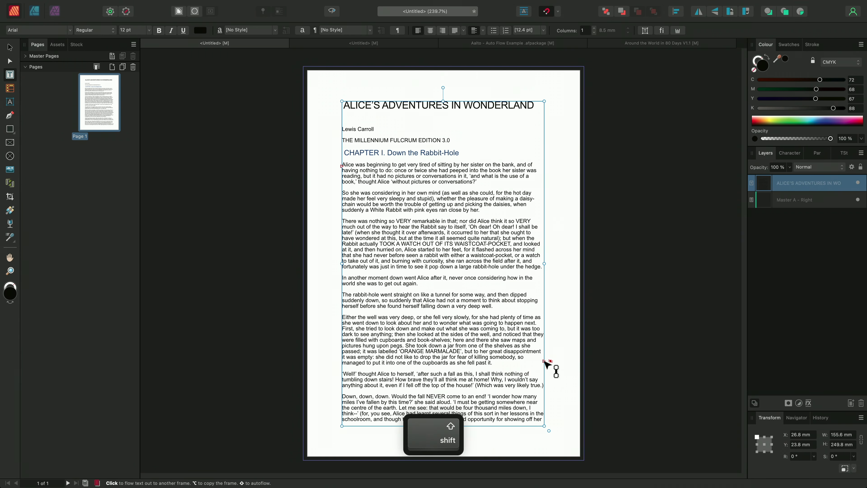
shift+click(551, 360)
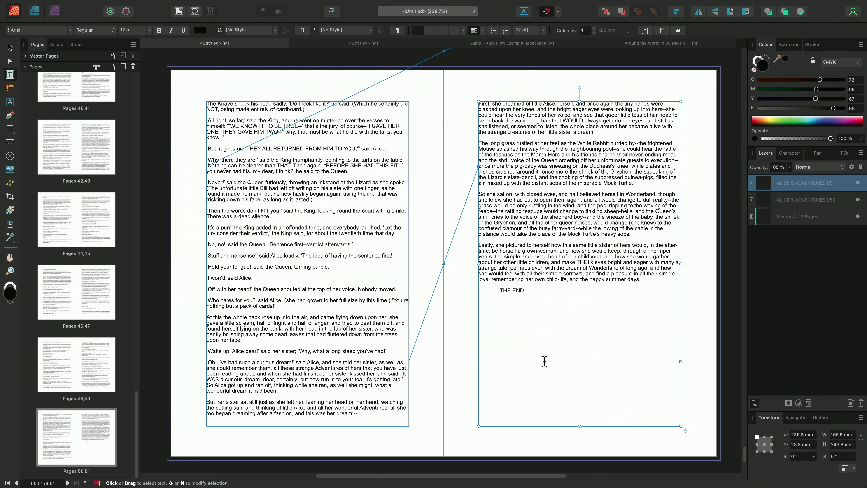
key(Escape)
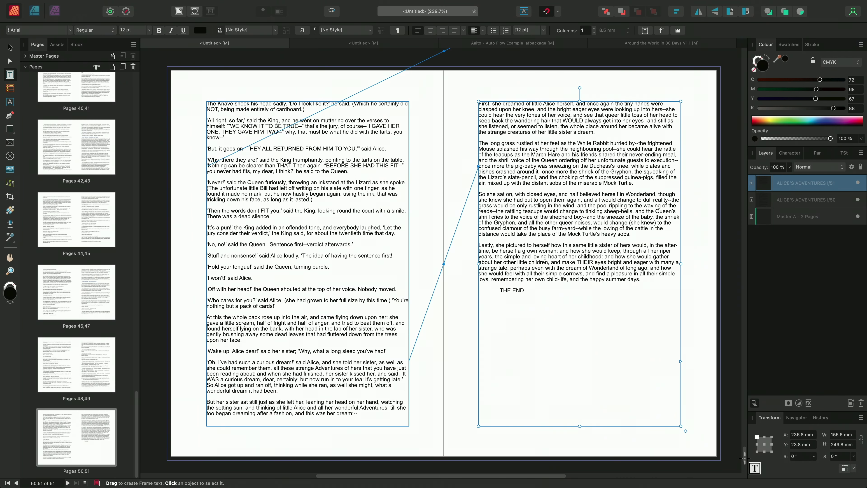
scroll(745, 448, up, 5)
drag(744, 439, 744, 317)
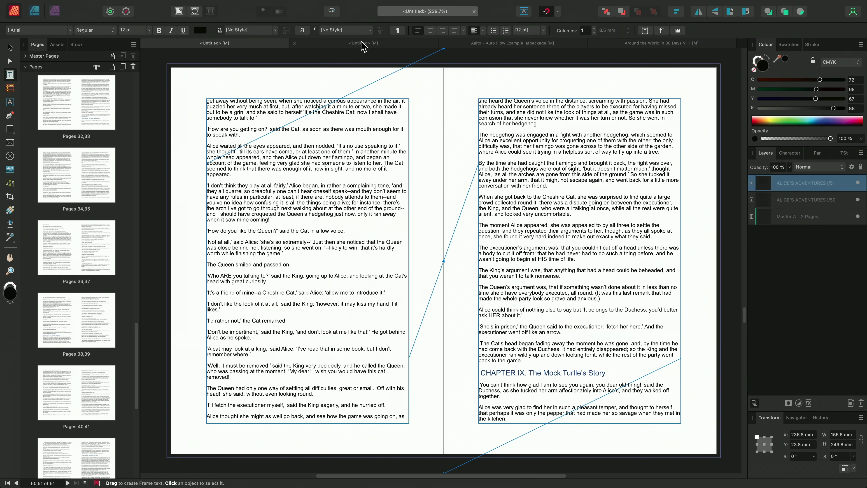
- In the untitled document with ten picture frames, load Artboard1.png and Artboard2.png from the business card example folder for placing
click(363, 43)
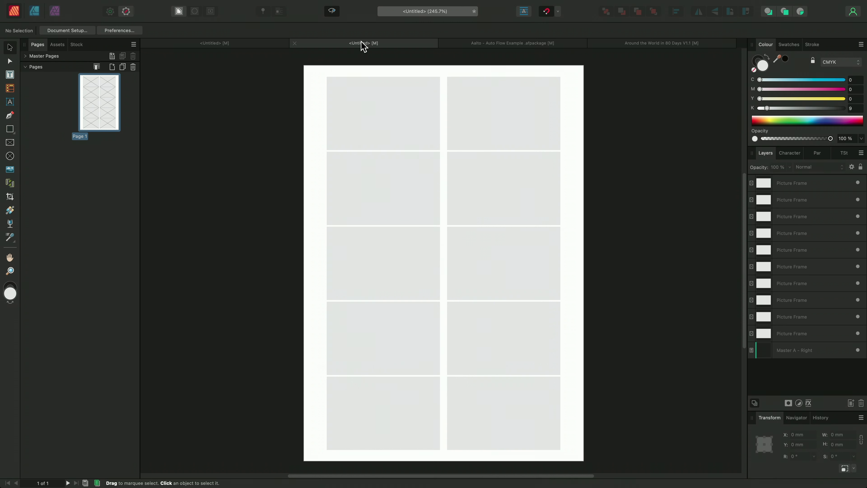
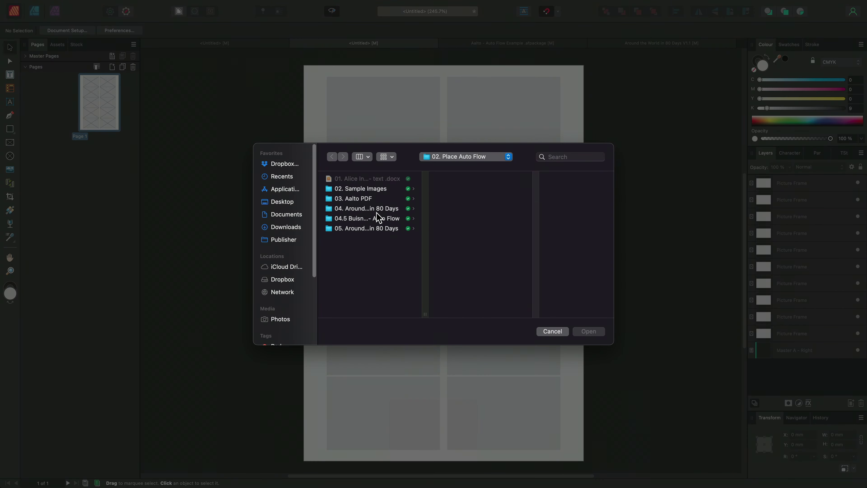
click(376, 218)
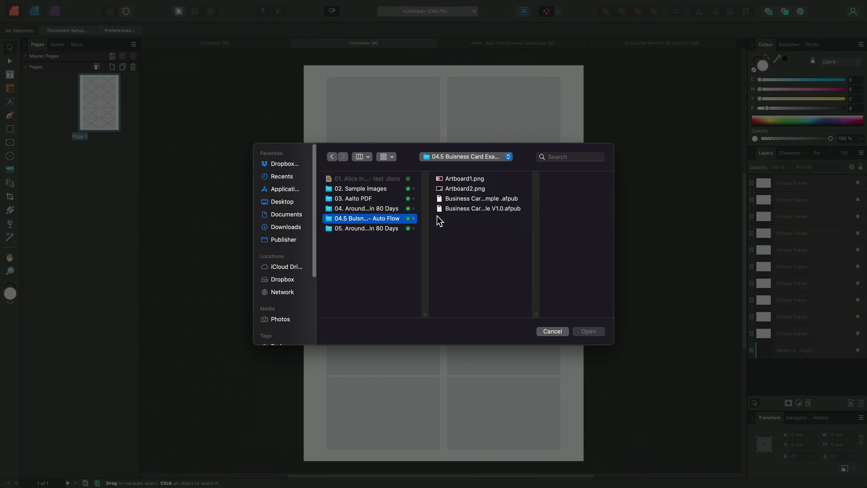
click(484, 179)
shift+click(464, 189)
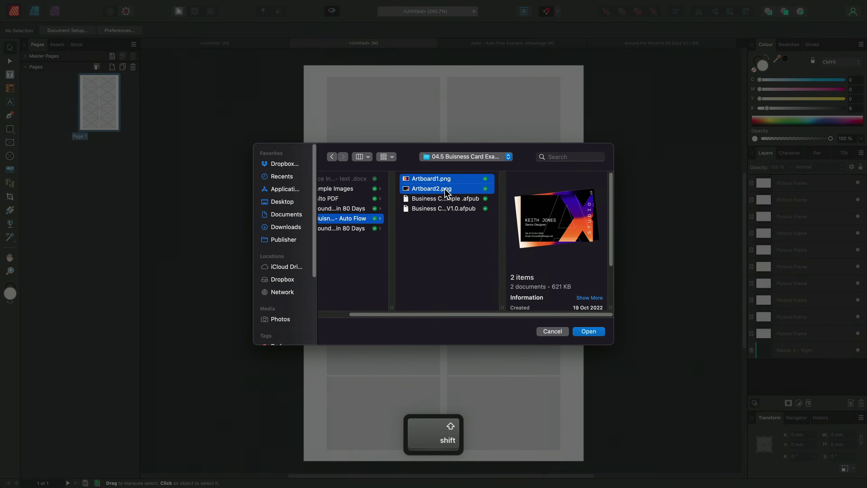
click(590, 331)
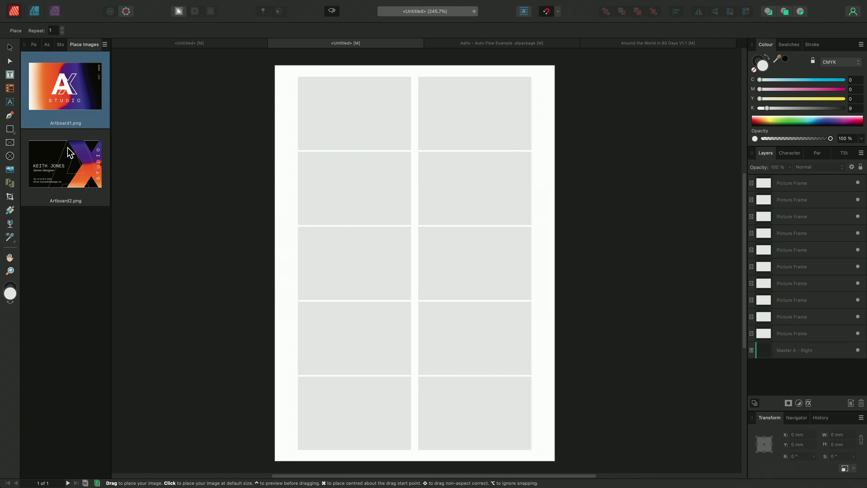
- Place both artboard images with a repeat of 10, autoflowing them from the first picture frame, and review both pages
shift+click(70, 179)
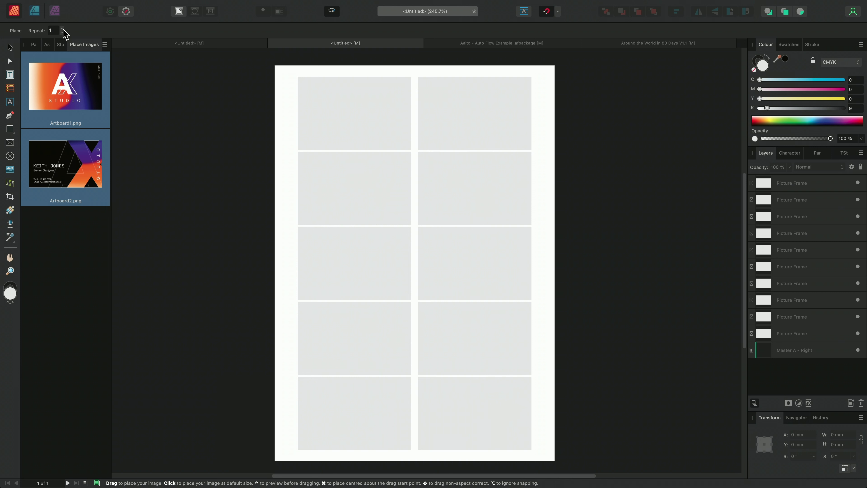
text(0)
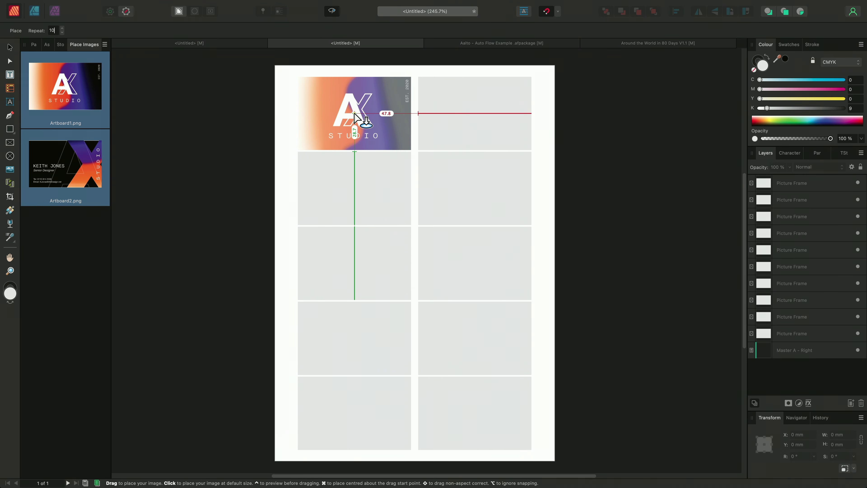
click(354, 114)
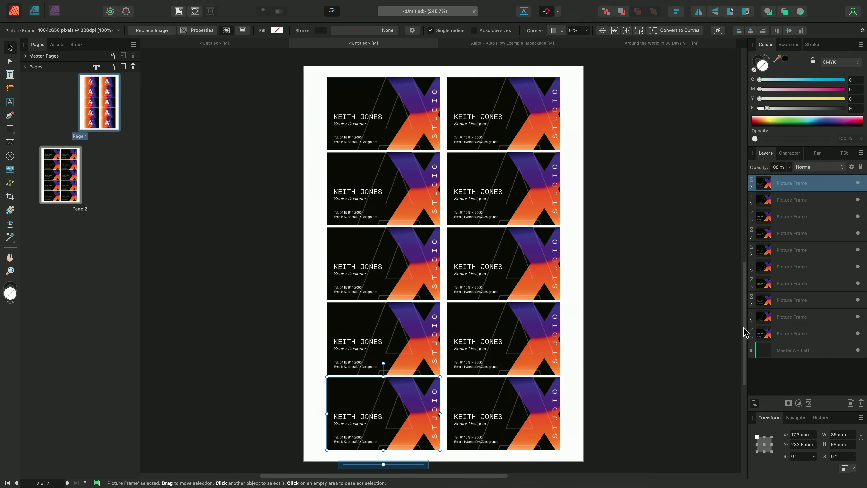
drag(745, 331, 732, 217)
scroll(610, 251, right, 10)
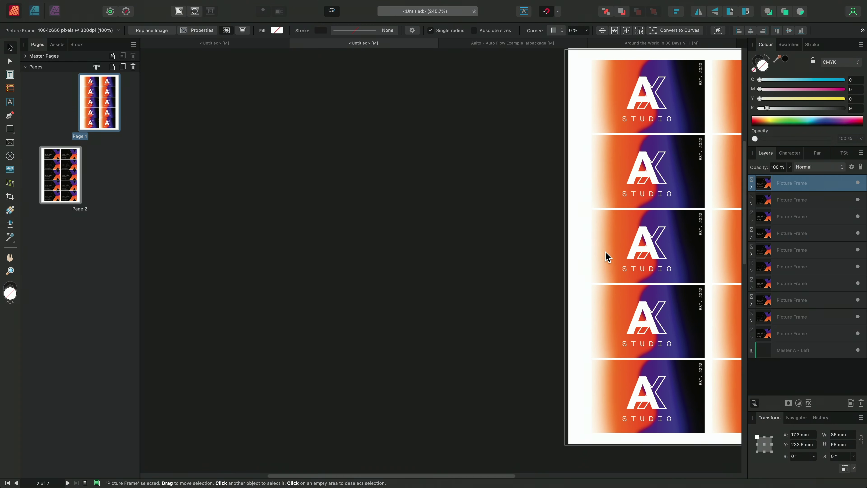
scroll(394, 258, right, 5)
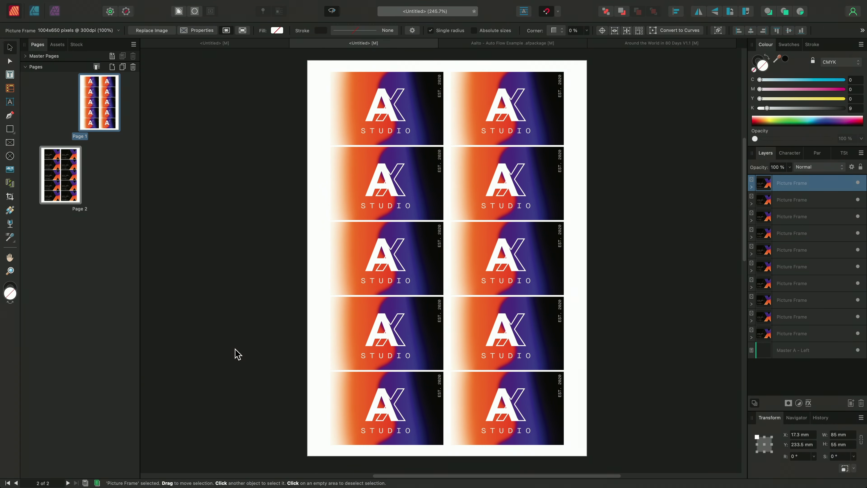
- Switch to the Aalto - Auto Flow Example document, find the empty spreads from pages 18,19 and turn off preview mode
click(524, 44)
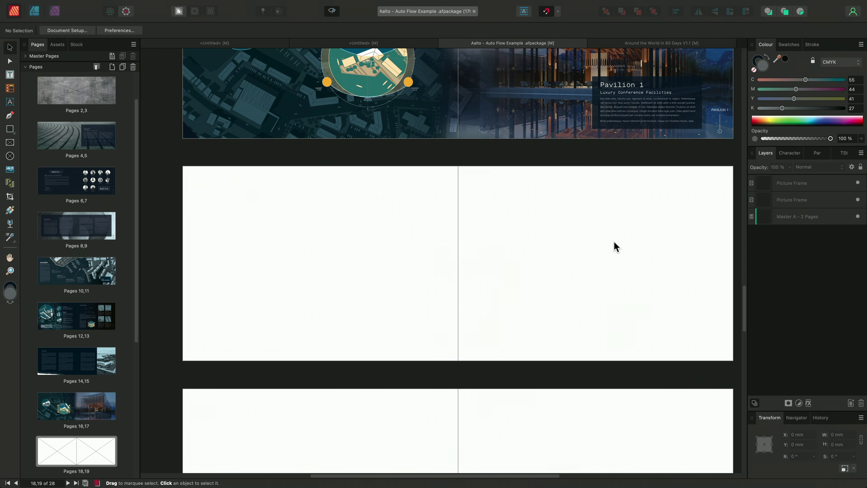
scroll(614, 246, up, 6)
scroll(474, 290, up, 12)
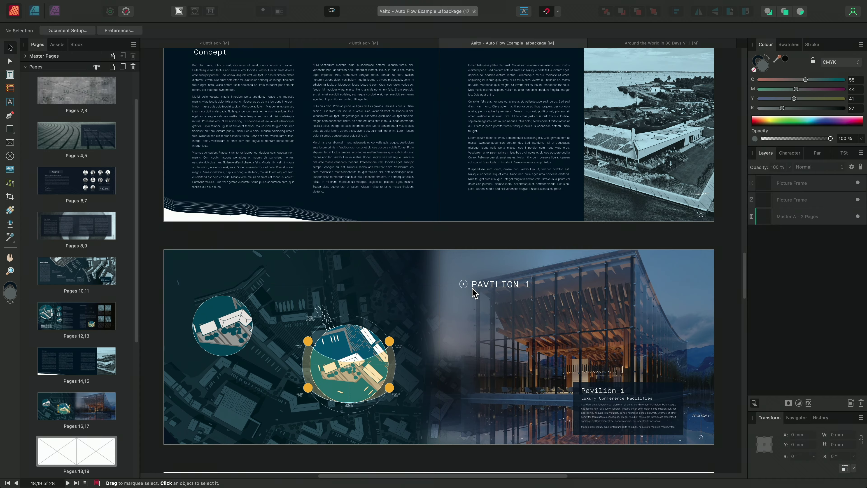
scroll(471, 297, down, 18)
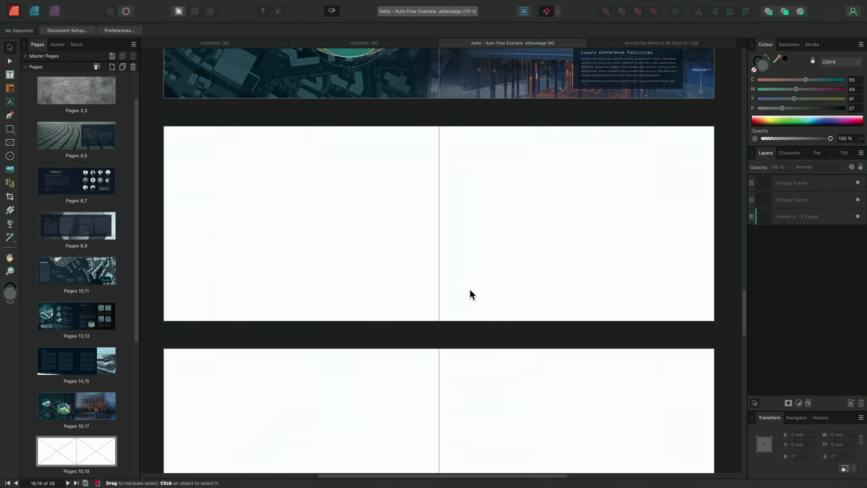
scroll(475, 283, down, 2)
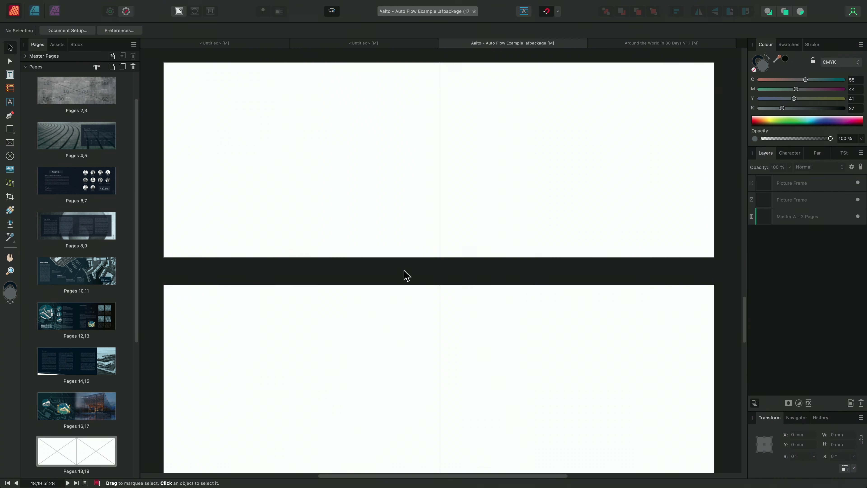
drag(138, 168, 135, 319)
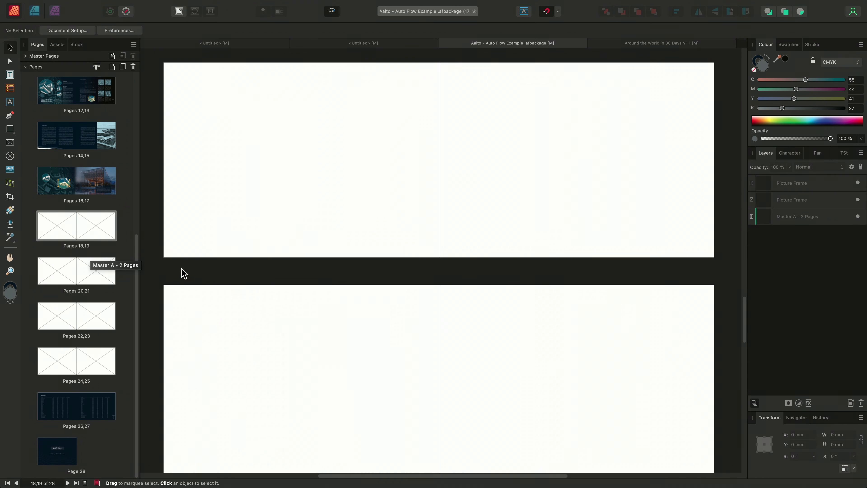
key(ctrl)
key(ctrl+w)
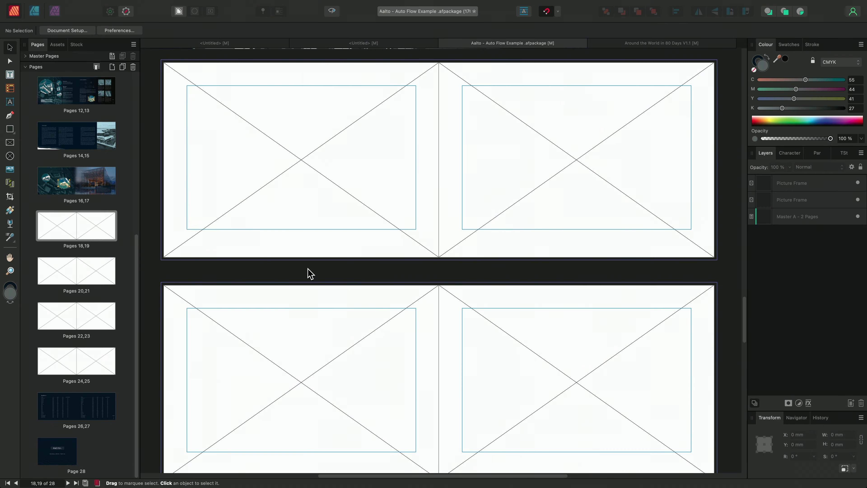
- Load Aalto - Auto Flow Example 1.pdf from the 03. Aalto PDF folder inside 02. Place Auto Flow for placing
key(shift+super+m)
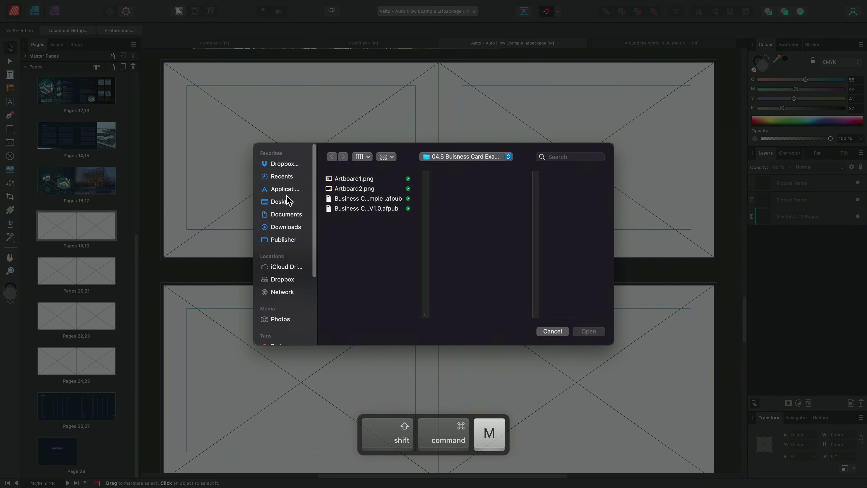
click(292, 242)
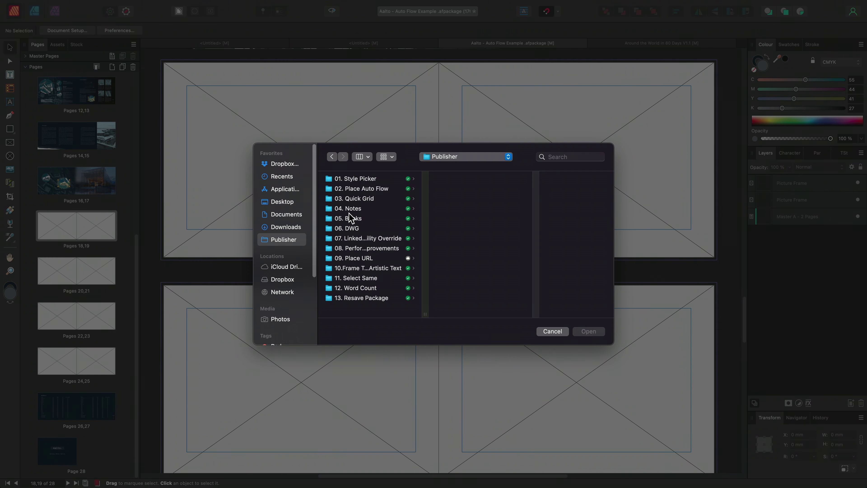
click(379, 191)
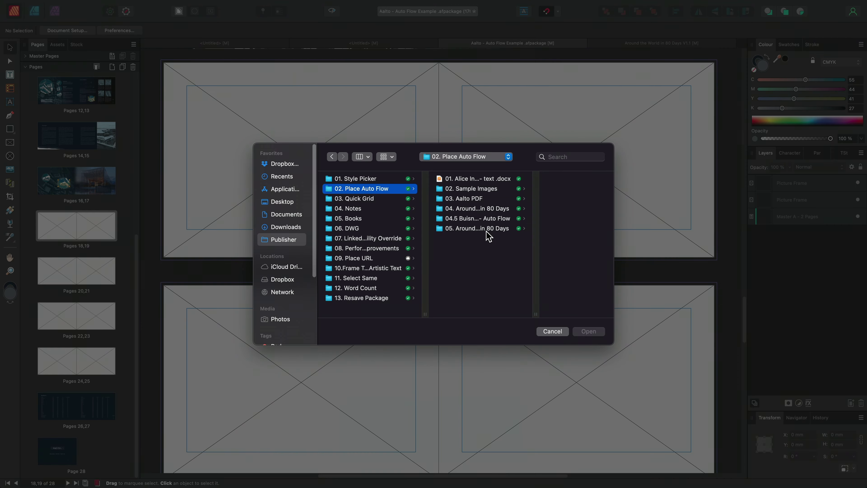
click(483, 200)
click(580, 198)
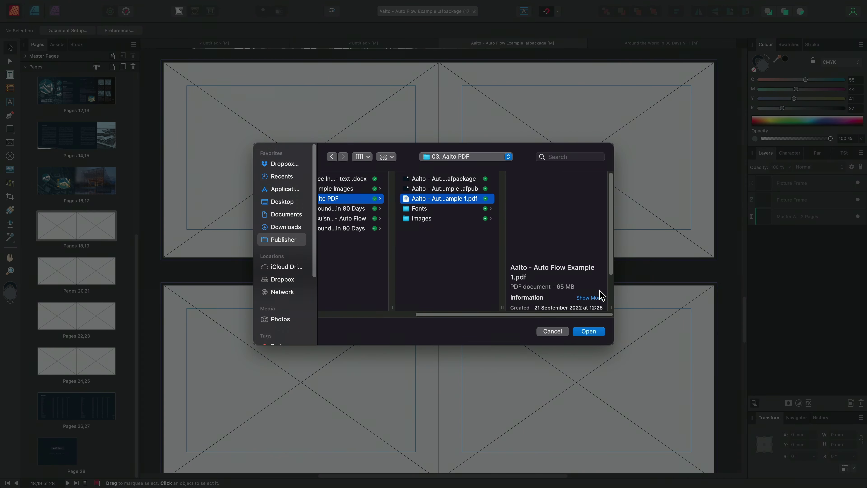
click(595, 331)
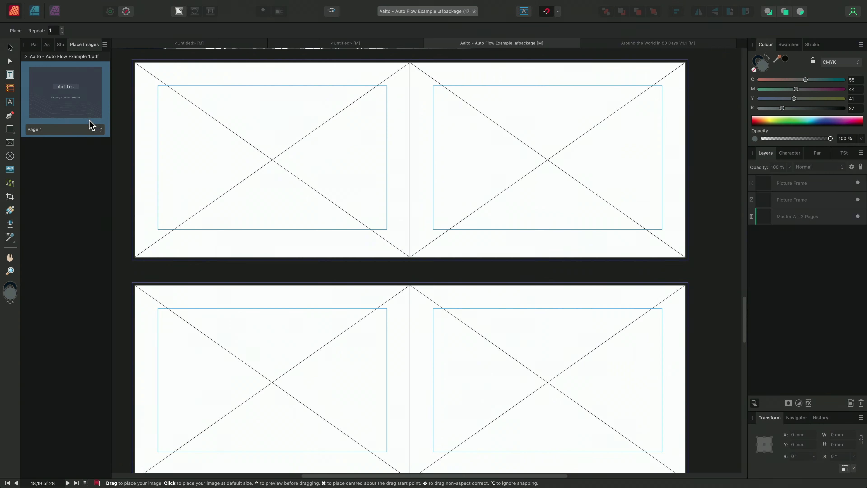
- Check the PDF's page choices and expand the file into individual pages in the list of images to place
click(62, 131)
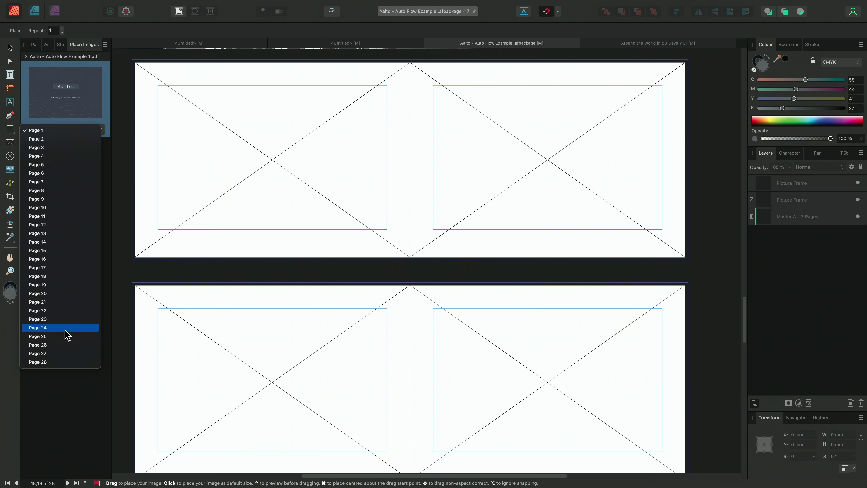
click(26, 58)
click(26, 58)
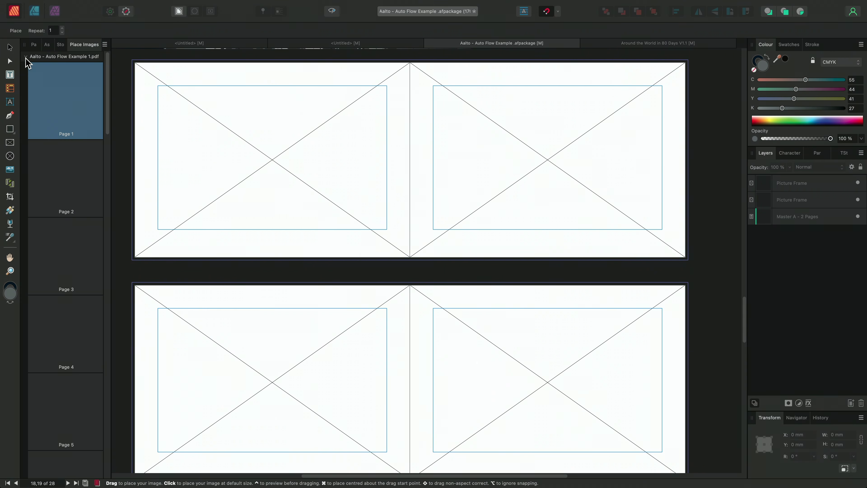
drag(109, 106, 108, 327)
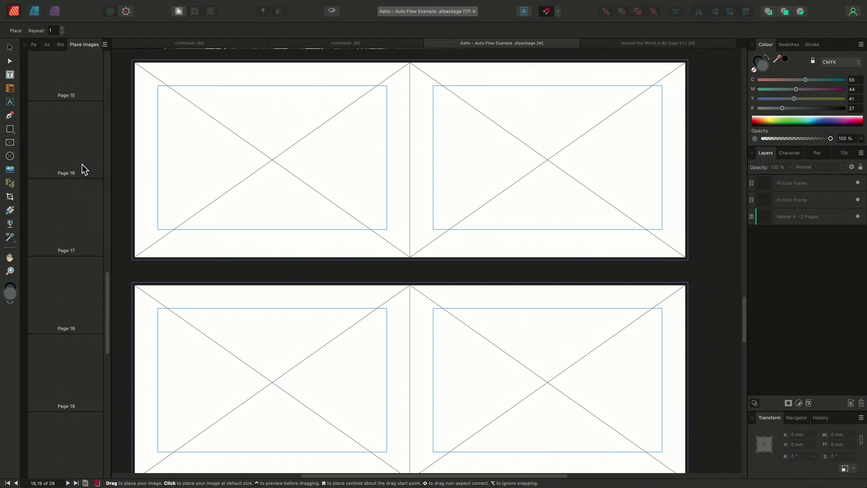
- Select PDF pages 18 to 25 and autoflow them into the empty picture frames, starting with the first frame on pages 18,19
drag(109, 284, 111, 322)
click(72, 115)
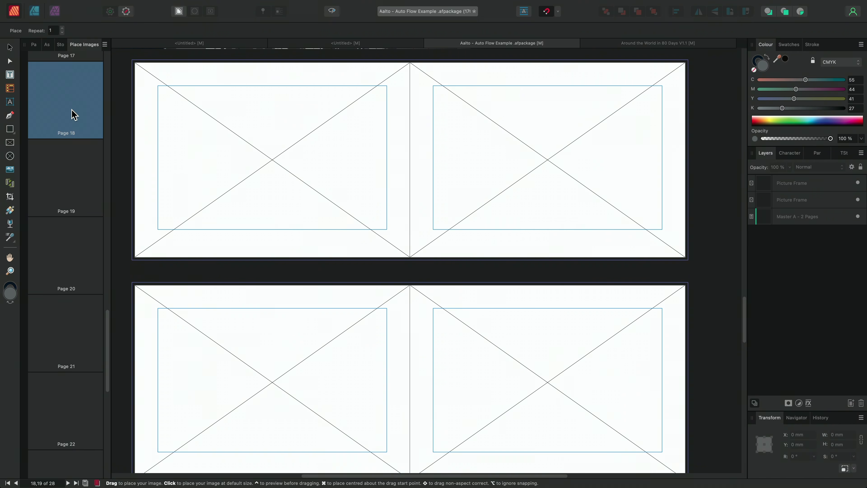
drag(109, 345, 108, 401)
shift+click(63, 371)
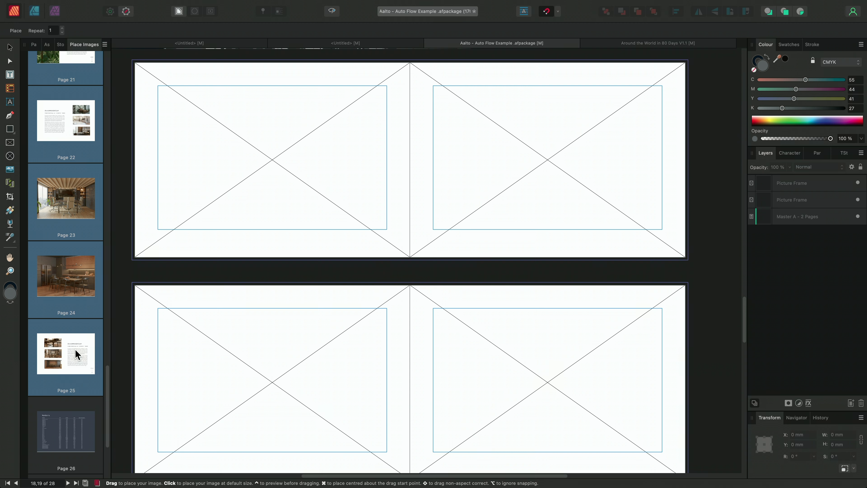
drag(75, 350, 315, 154)
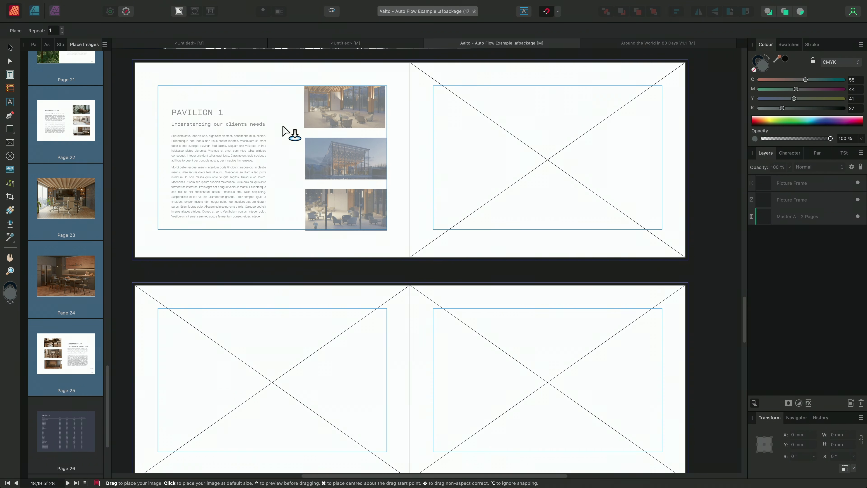
click(272, 150)
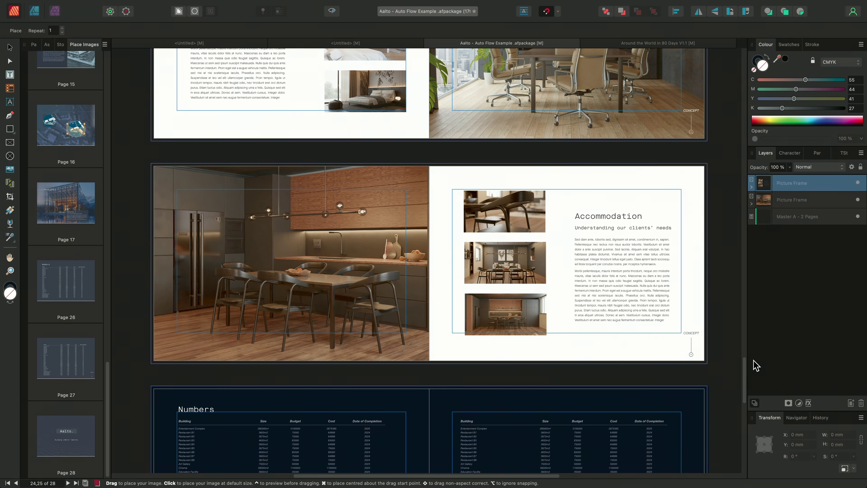
- Turn preview mode back on, check the filled spreads and cancel placing the remaining PDF pages
drag(745, 369, 729, 307)
key(ctrl+w)
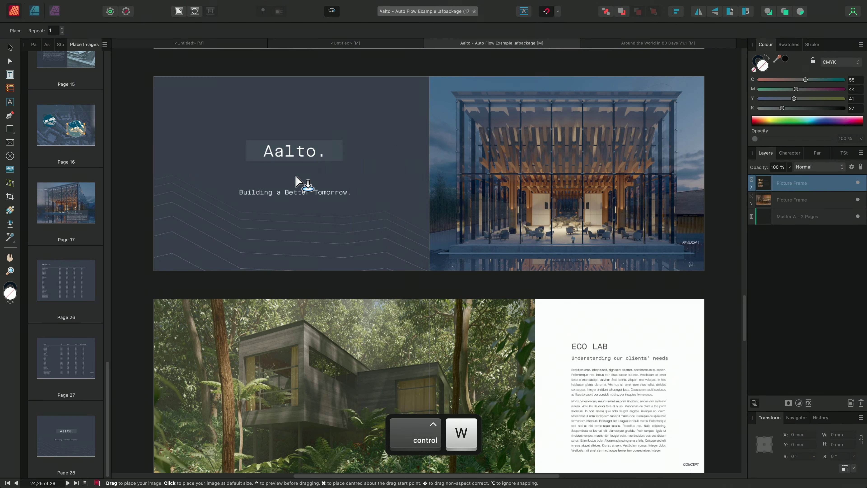
drag(106, 400, 107, 71)
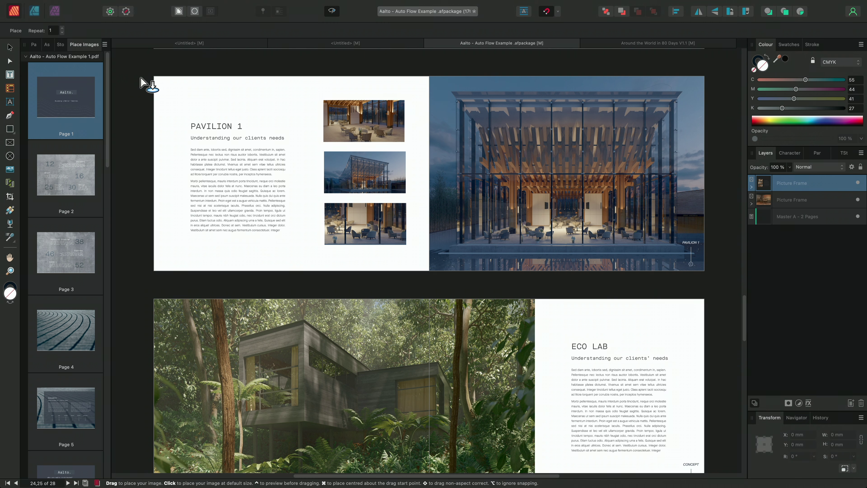
key(Escape)
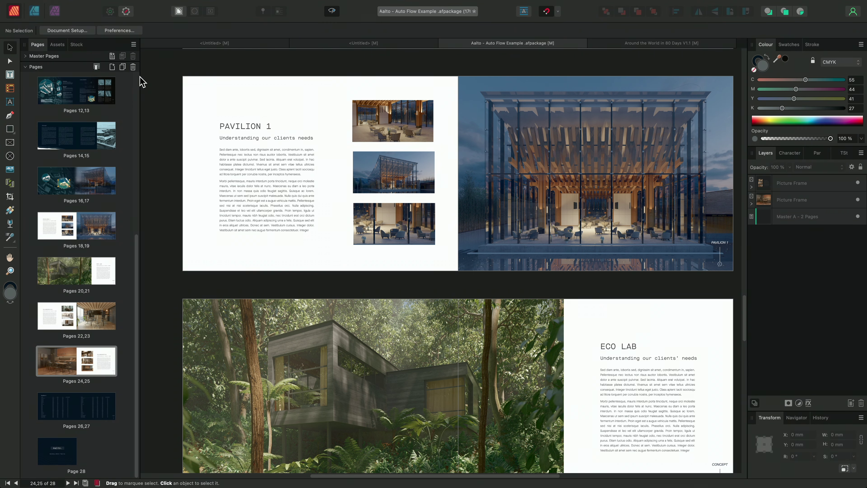
- Switch to the Around the World in 80 Days document and examine its empty circular picture frames with preview mode off, restoring preview mode
click(629, 47)
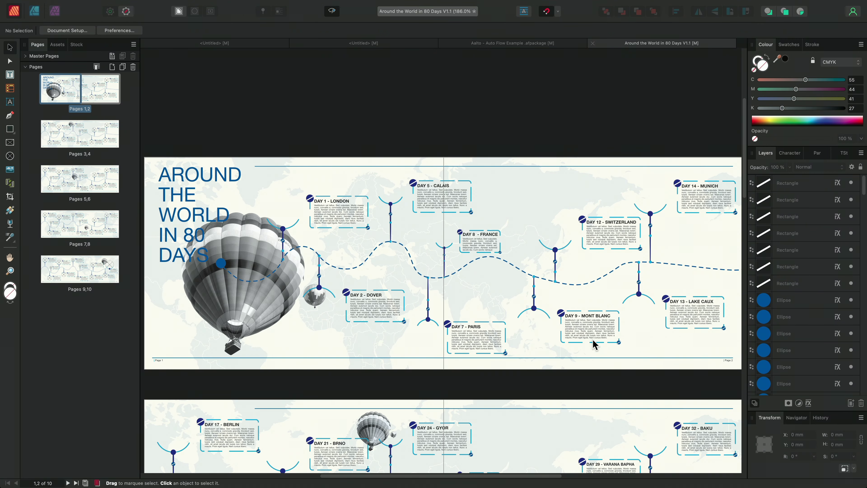
scroll(580, 350, down, 2)
scroll(572, 343, down, 3)
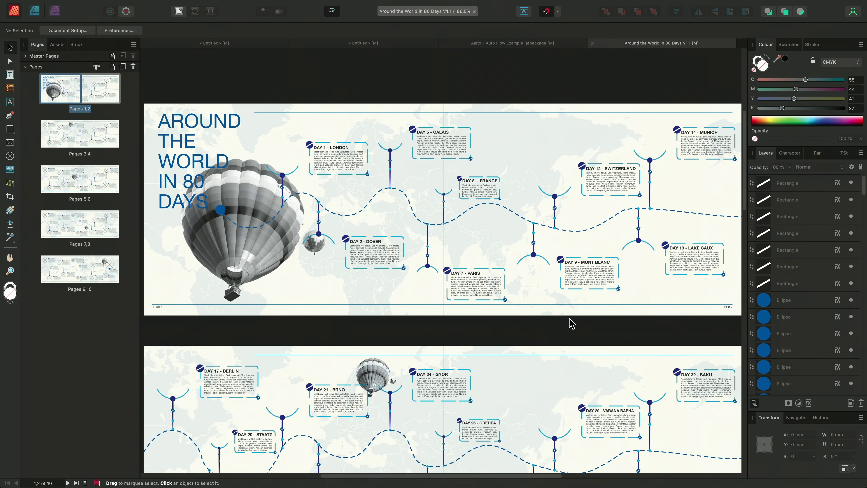
scroll(572, 283, down, 1)
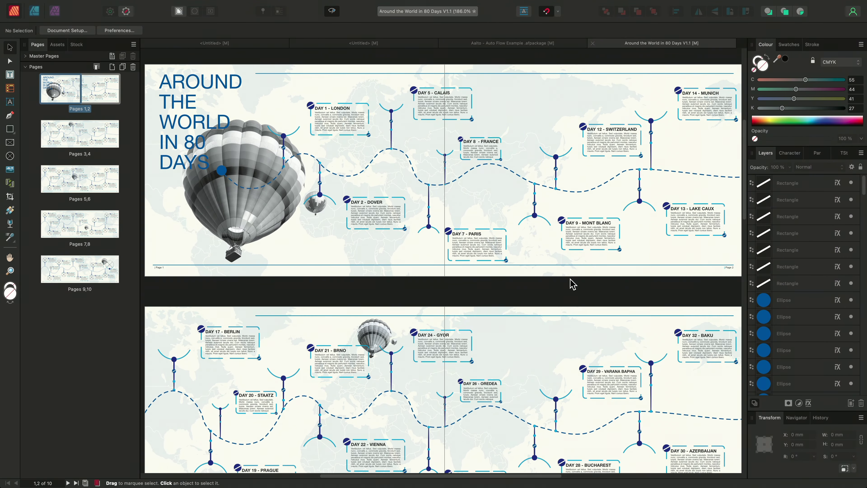
right_click(567, 276)
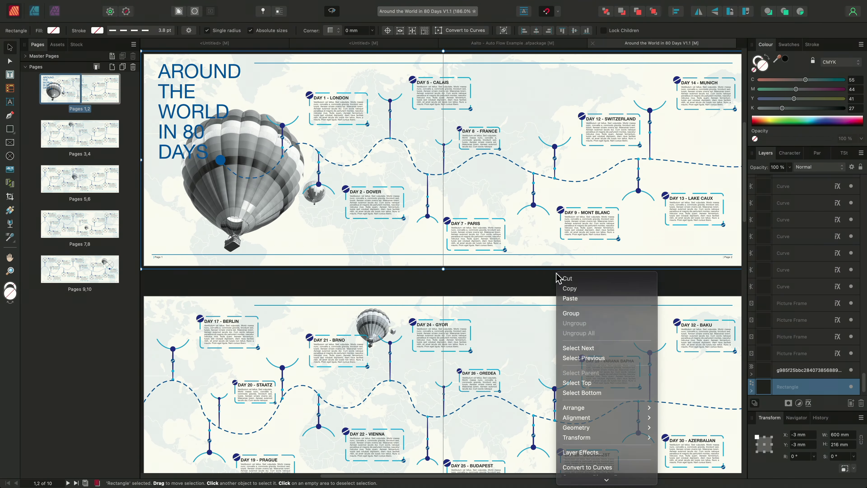
click(539, 280)
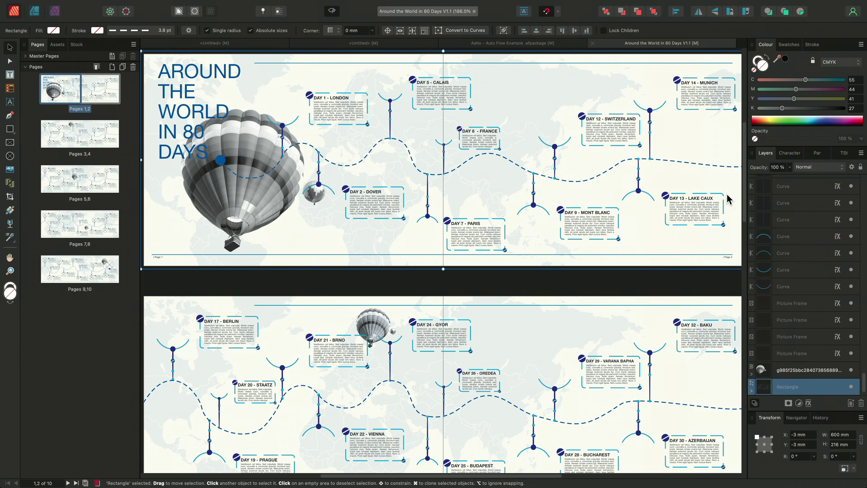
drag(747, 185, 769, 174)
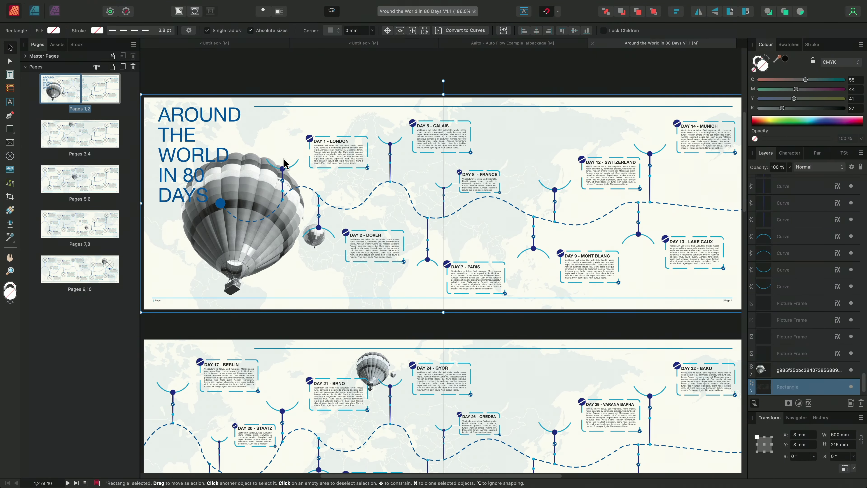
key(ctrl+w)
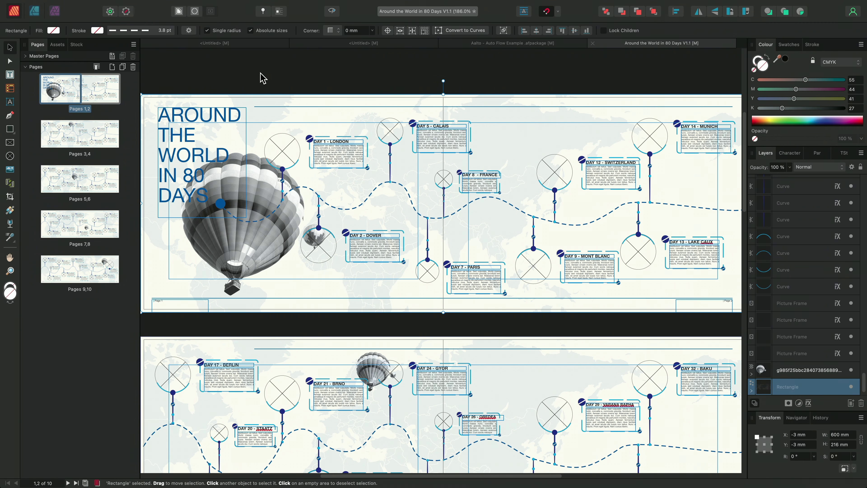
key(ctrl+w)
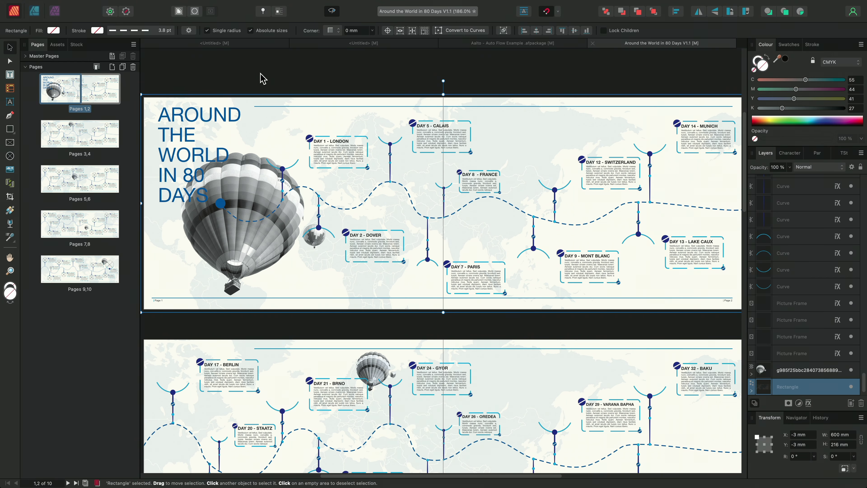
- Load all images from the 04. Around the World in 80 Days folder inside 02. Place Auto Flow for placing
key(shift+super+m)
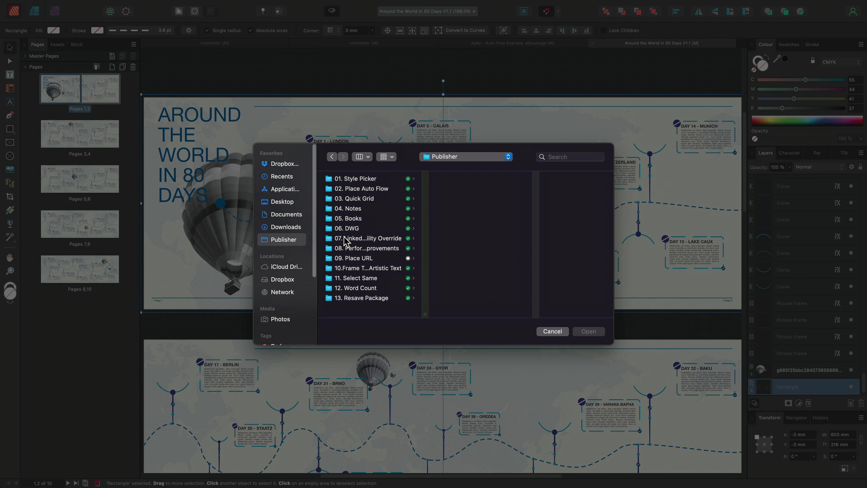
click(371, 188)
click(486, 208)
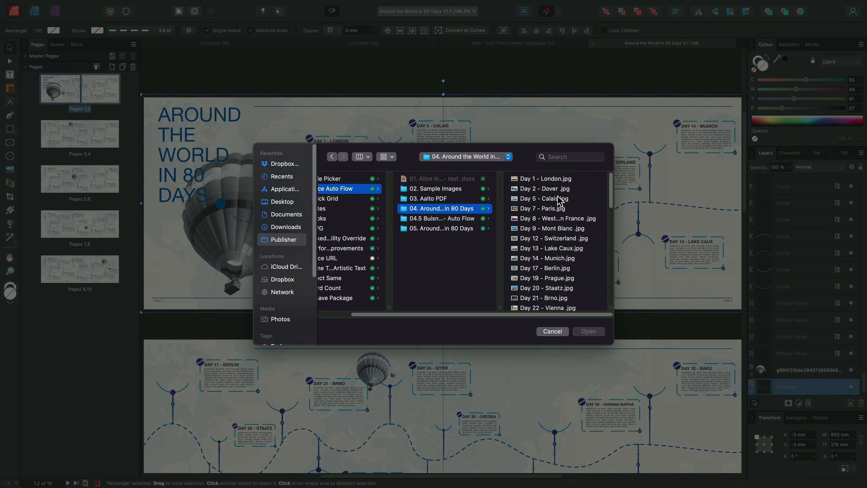
key(Right)
scroll(611, 191, down, 3)
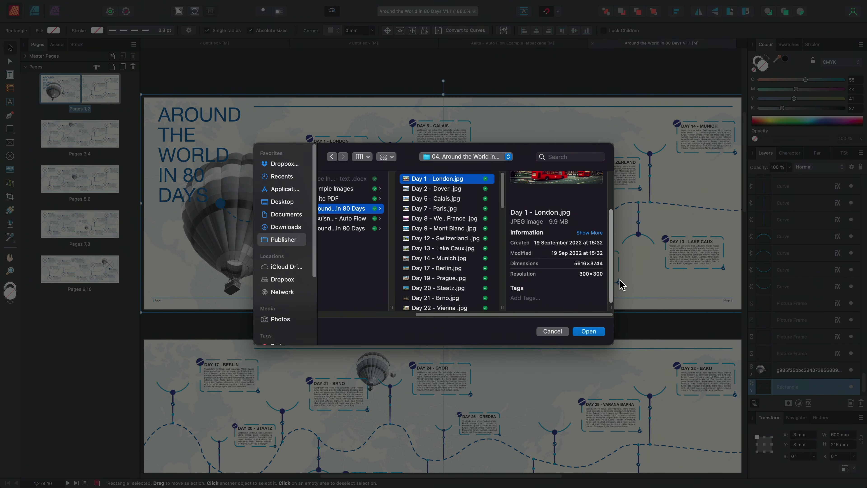
scroll(447, 298, down, 5)
scroll(451, 286, down, 10)
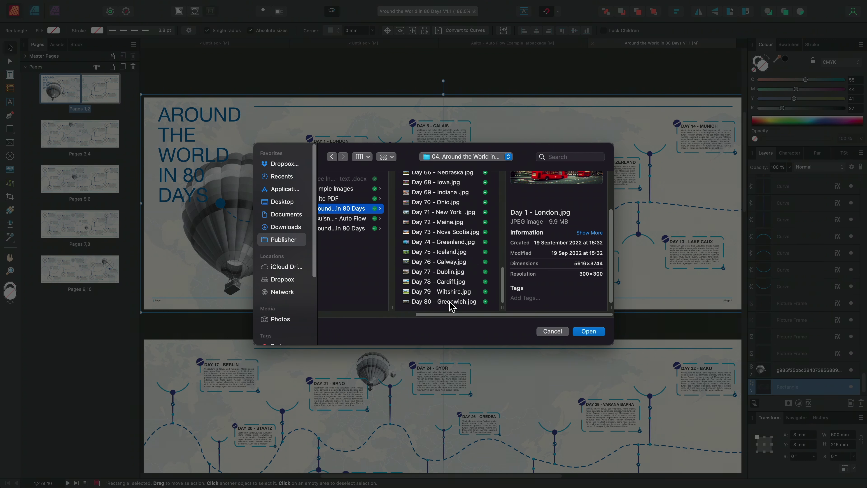
key(super+a)
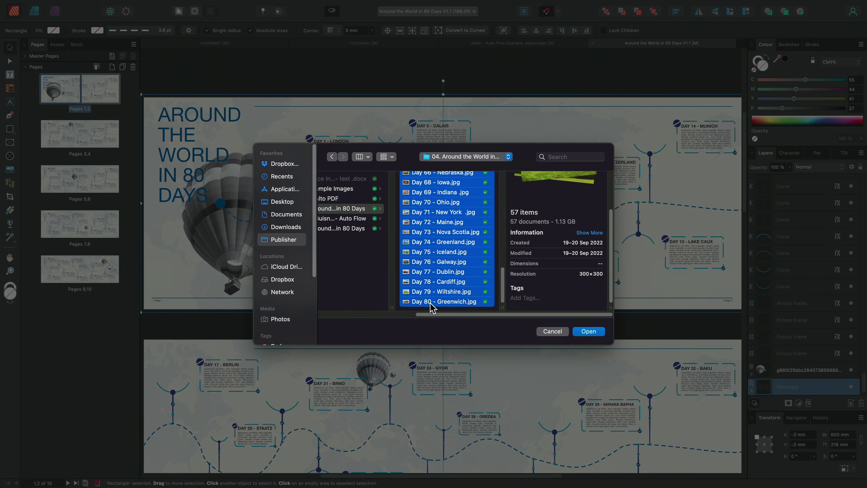
click(600, 333)
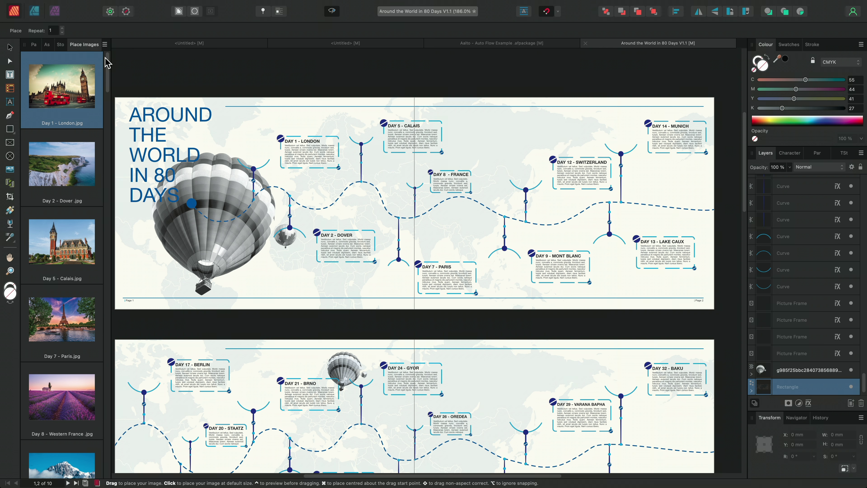
- Autoflow all images from Day 1 - London.jpg to Day 80 - Greenwich.jpg, starting at the Day 1 - London frame, and check the spreads
drag(108, 61, 94, 318)
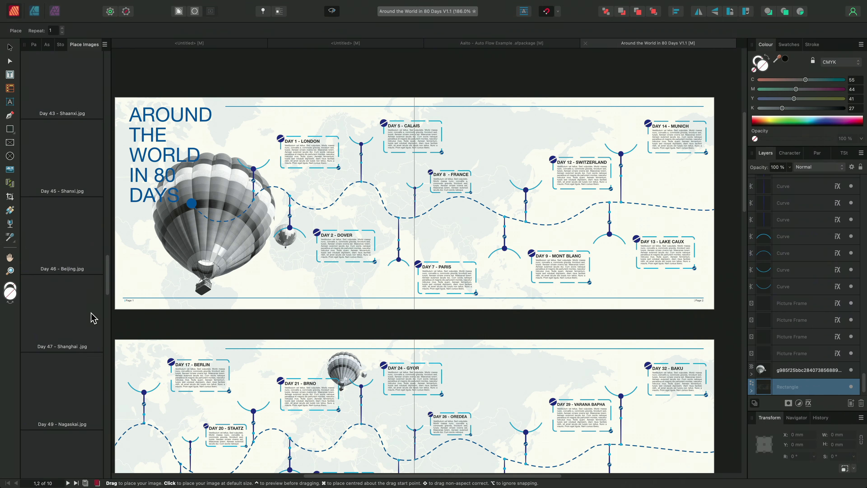
click(108, 444)
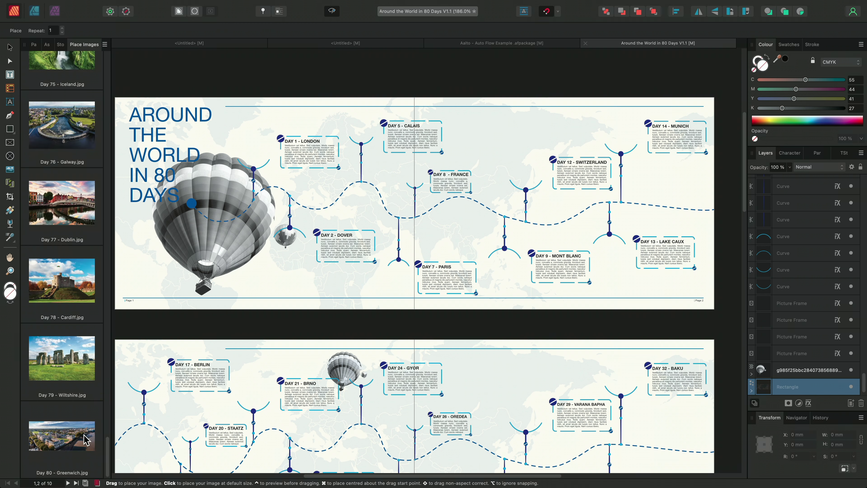
shift+click(64, 433)
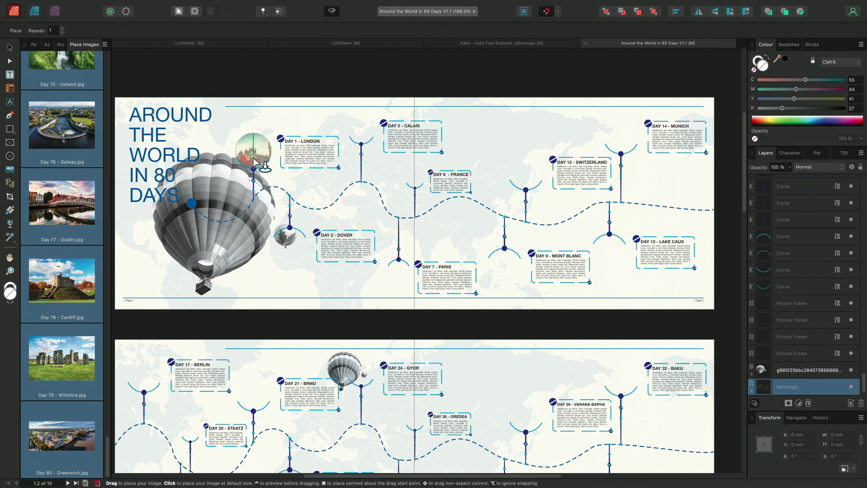
click(253, 160)
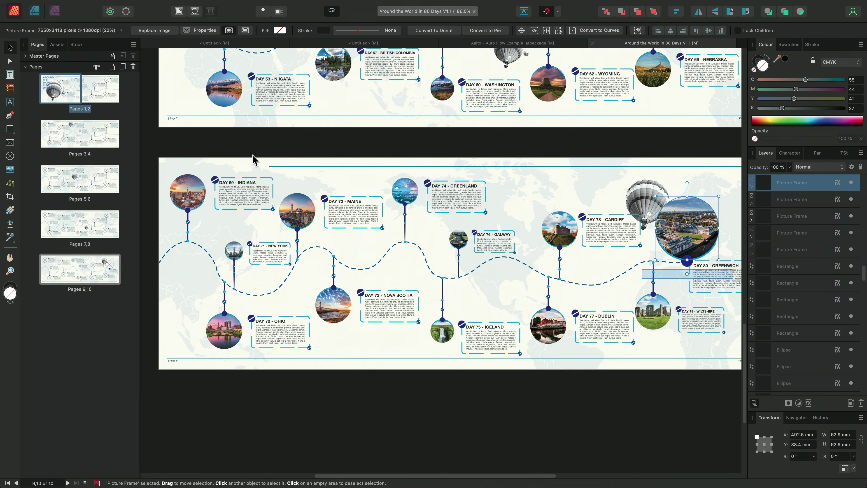
click(565, 441)
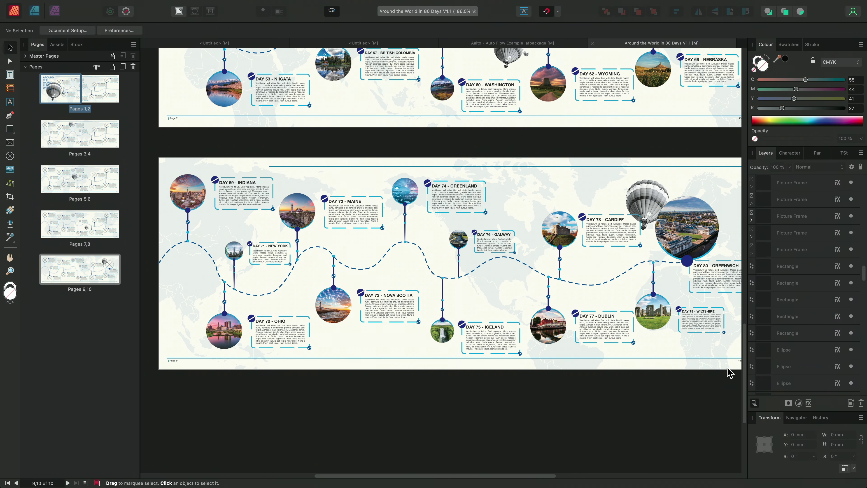
scroll(748, 358, up, 5)
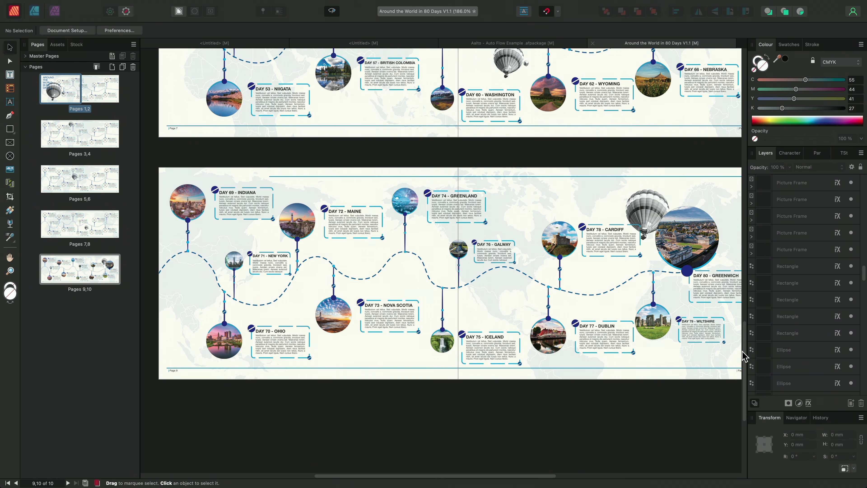
scroll(742, 340, up, 15)
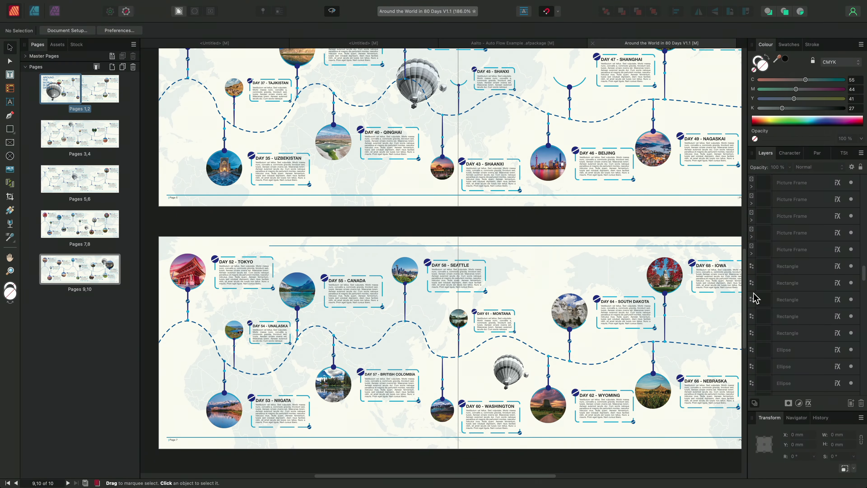
scroll(746, 328, up, 20)
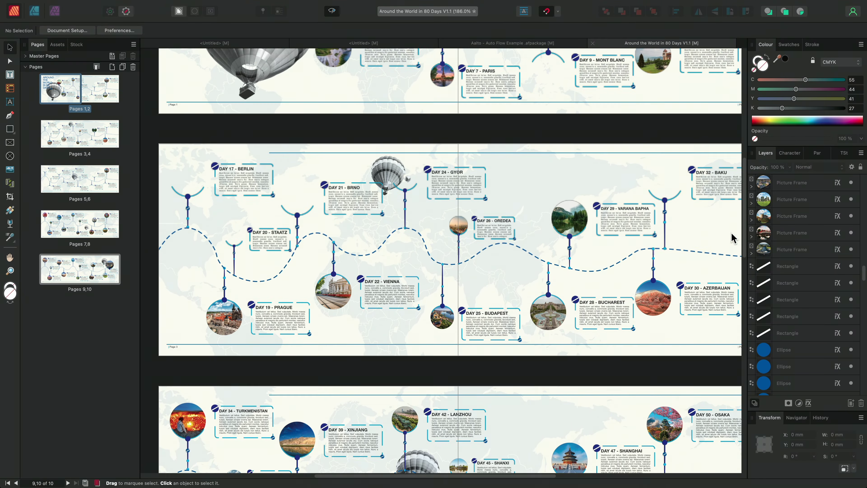
scroll(732, 237, up, 12)
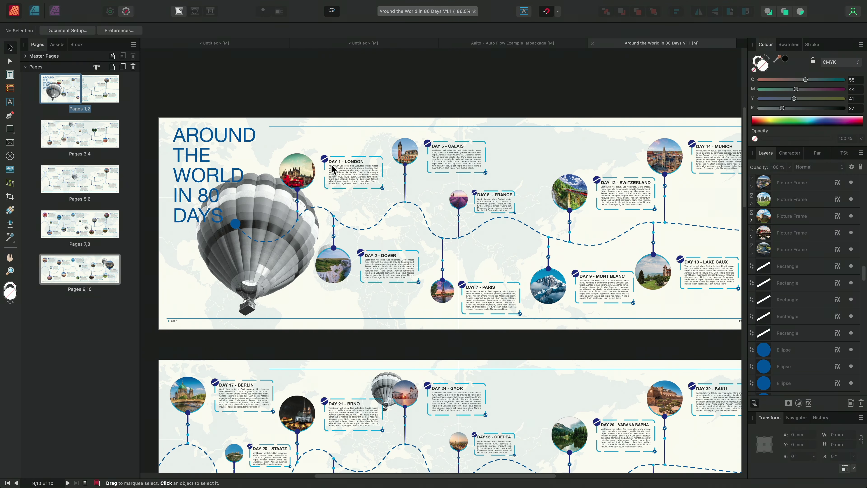
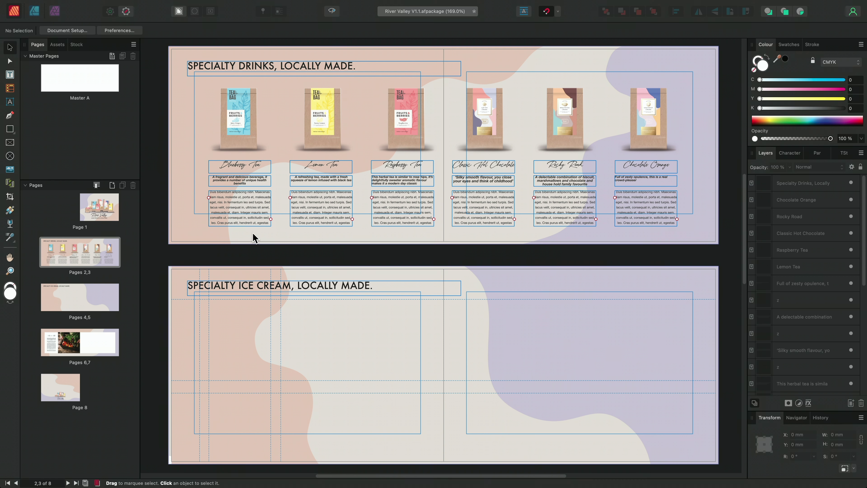
- Inspect the guides on Master A of the River Valley document and return to pages 4,5
click(221, 349)
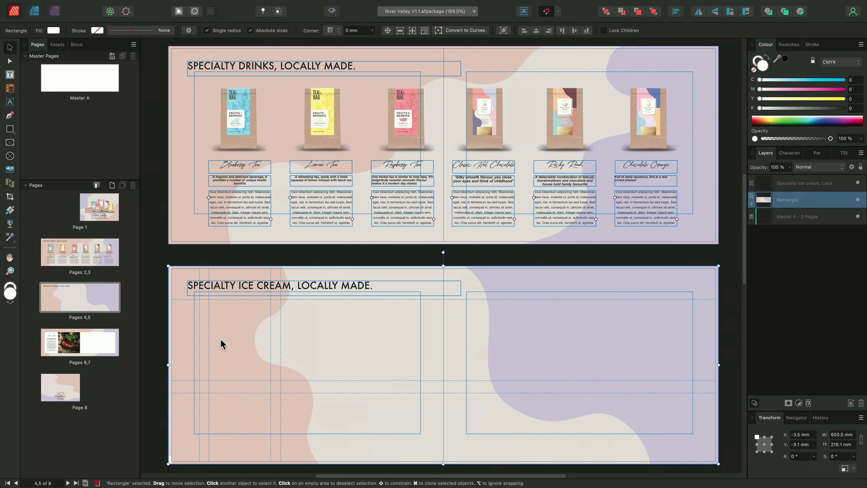
double_click(68, 82)
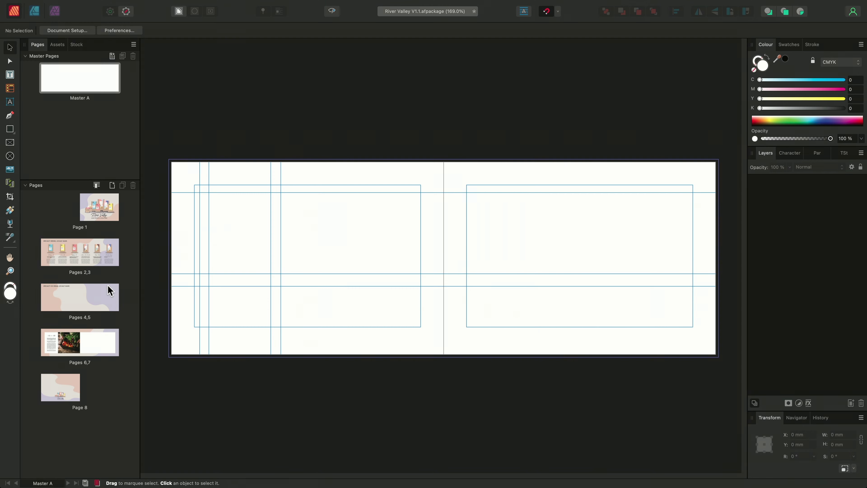
double_click(82, 298)
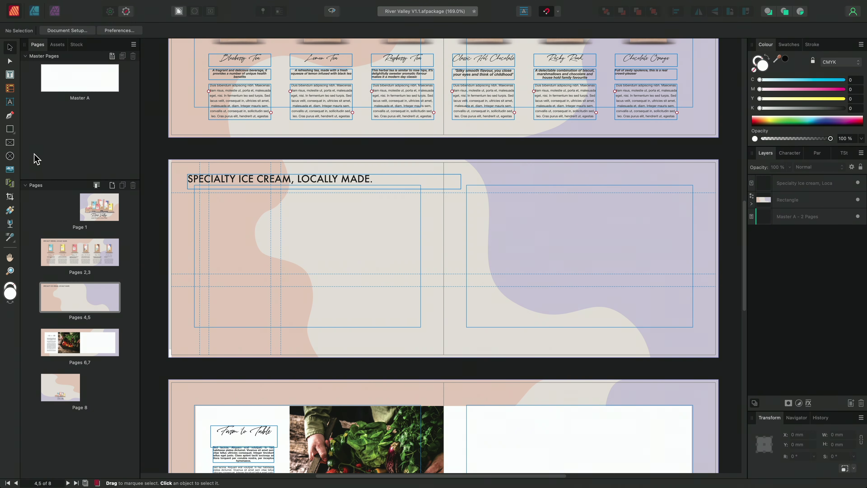
- Draw a 67.6 x 88.6 mm picture frame between the guides below the ice cream heading and multiply it into a row of six
click(10, 143)
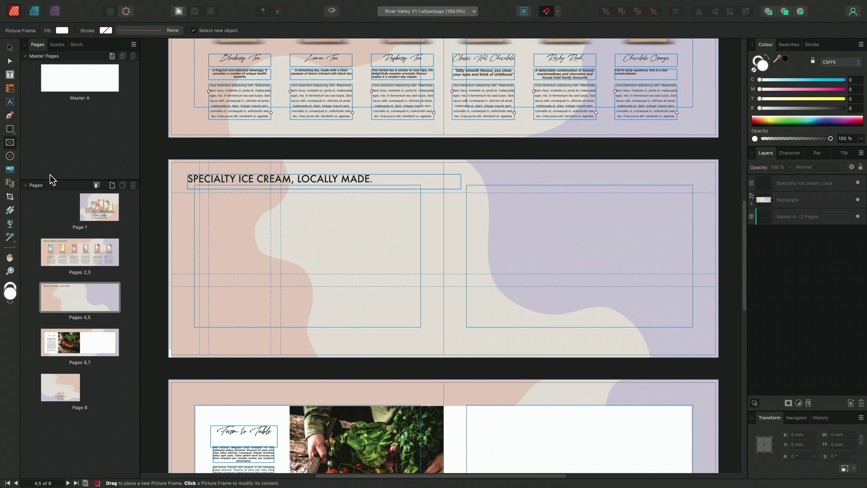
drag(209, 193, 270, 273)
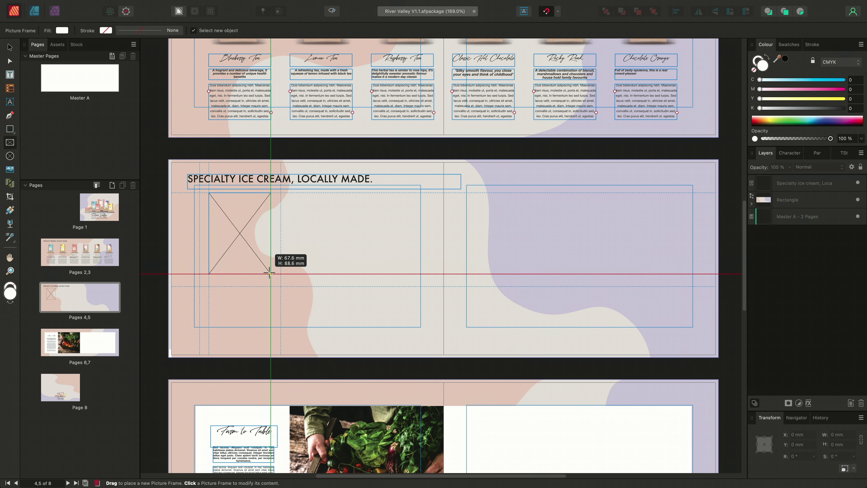
key(Right)
key(Right)
key(Right)
key(Right)
drag(270, 274, 270, 273)
key(Right)
key(Down)
key(Left)
key(Right)
key(Left)
key(Right)
key(Up)
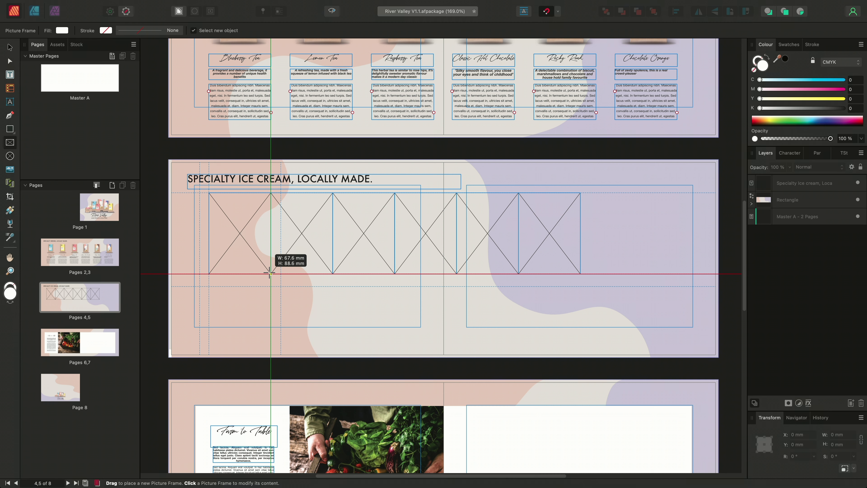
- Widen the horizontal gaps between the six picture frames until the row spans both pages, matching the guide spacing and drinks columns above
drag(269, 273, 269, 273)
key(Right)
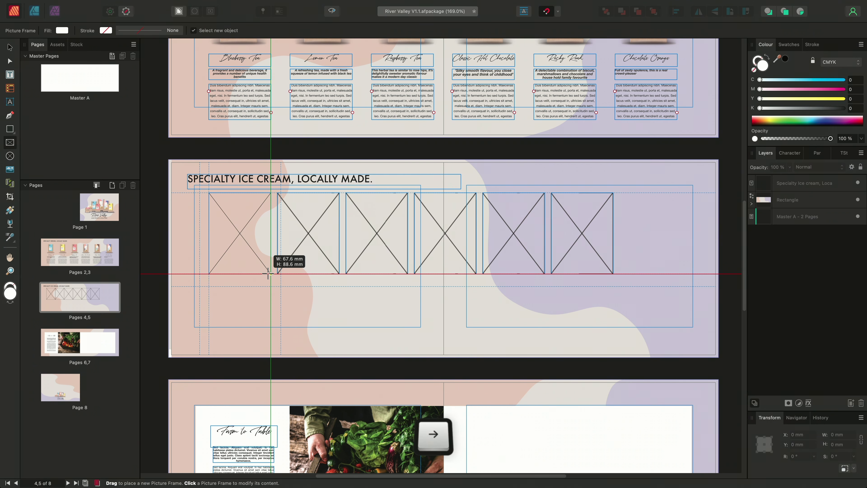
key(Right)
drag(268, 273, 269, 273)
key(Right)
key(Right)
key(Right)
key(Right)
key(Right)
key(Right)
key(Right)
key(Right)
key(Right)
key(Right)
key(Right)
key(Right)
key(Right)
key(Right)
key(Right)
key(Right)
key(Right)
key(Right)
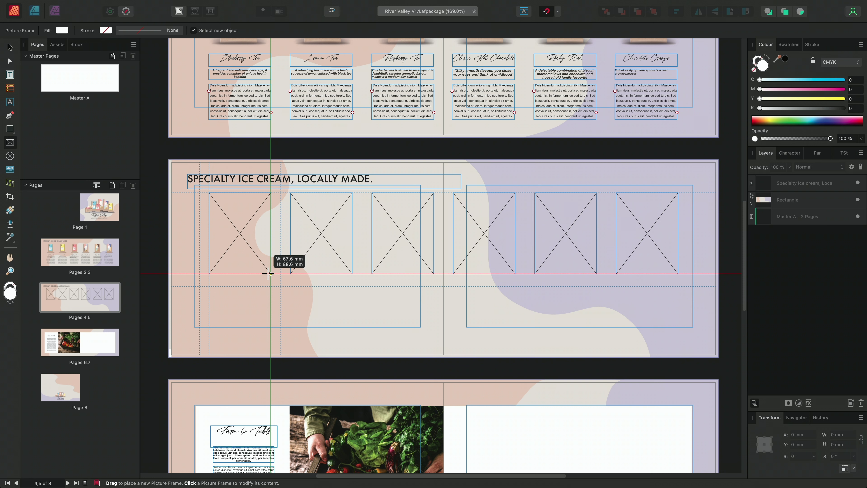
- Finish the row of six picture frames and review their scaling and anchor properties
drag(269, 273, 268, 273)
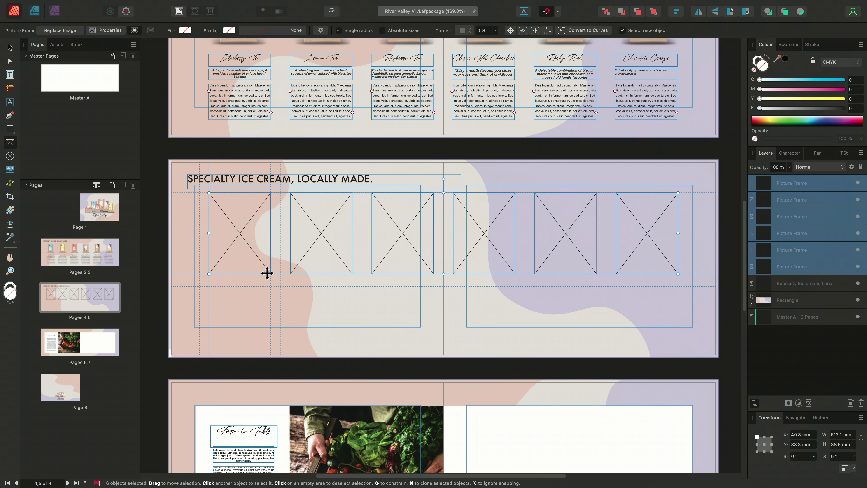
click(102, 31)
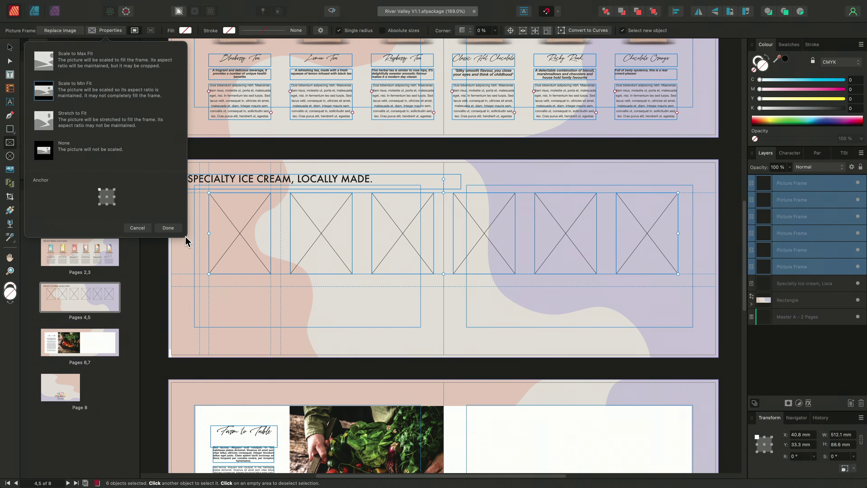
click(167, 228)
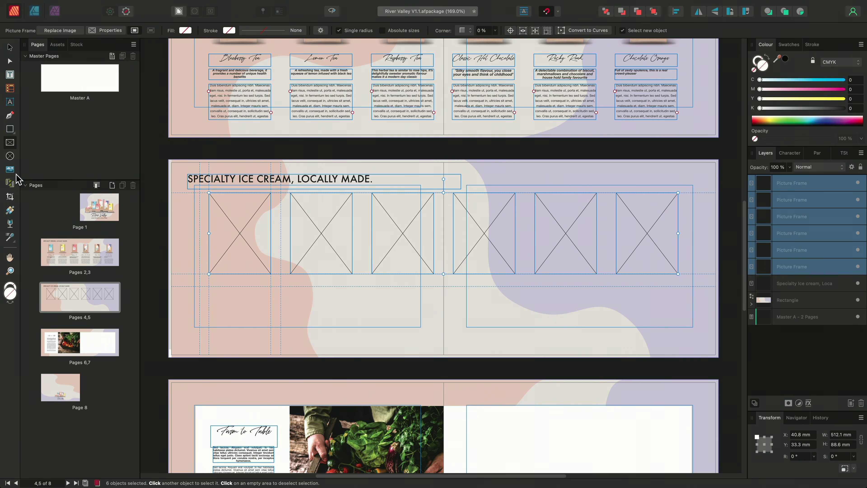
- Place the images from 07. Sweet Vanila.png to 12. Succulent Strawberry.png into the six picture frames, flowing from the first frame
key(super+shift+i)
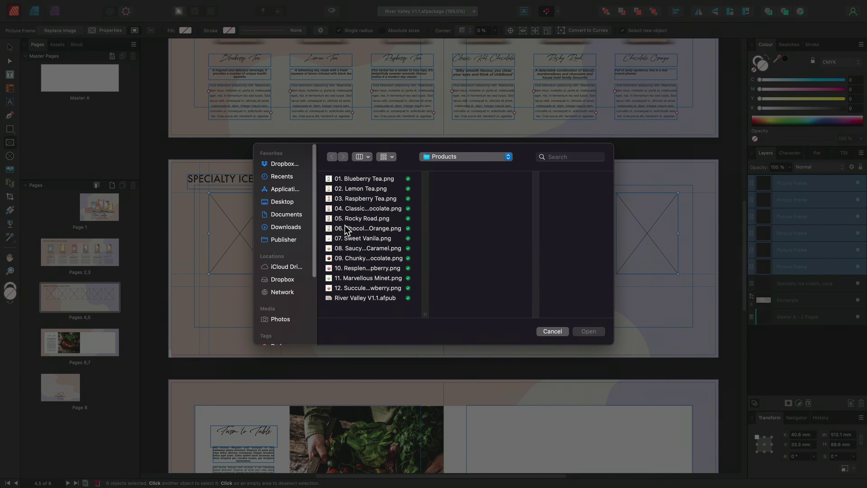
click(355, 240)
shift+click(355, 287)
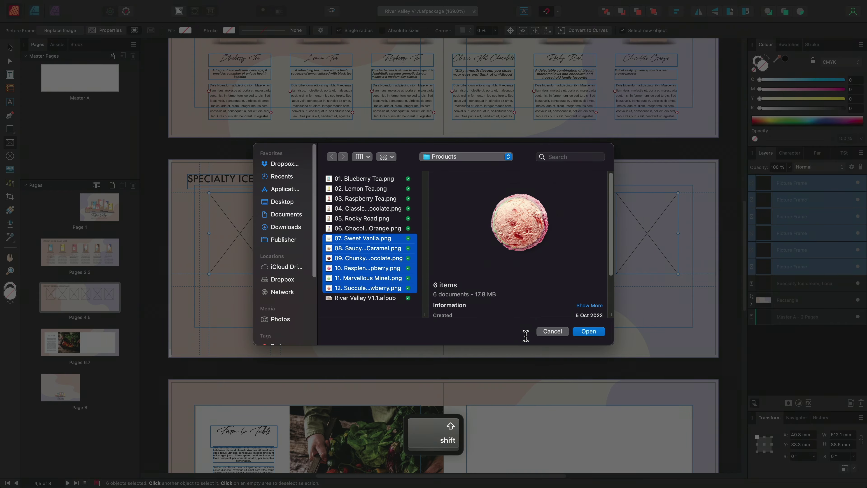
click(588, 333)
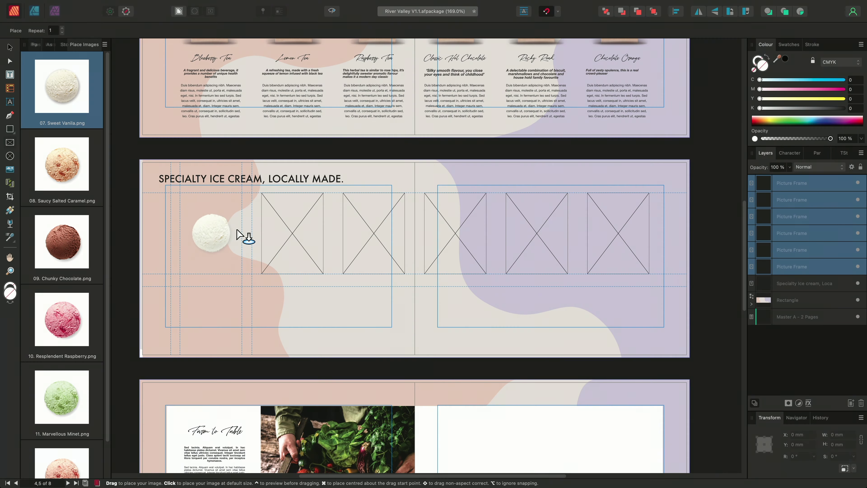
scroll(88, 238, down, 2)
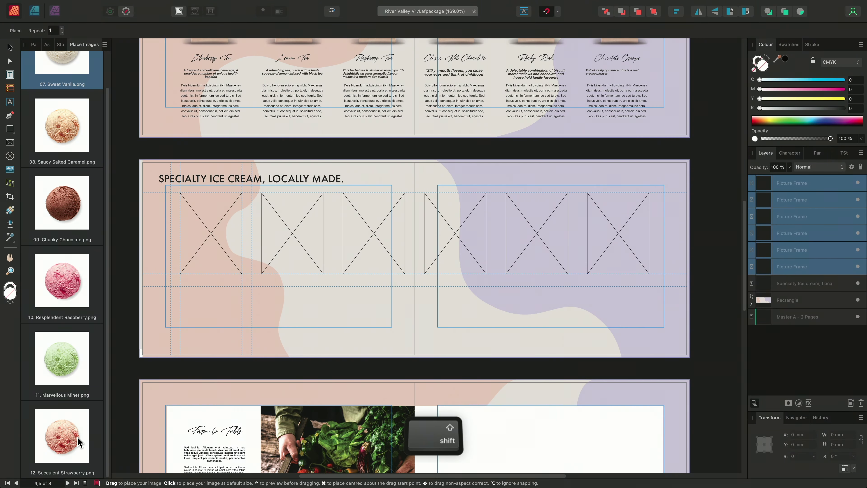
shift+click(83, 444)
click(212, 238)
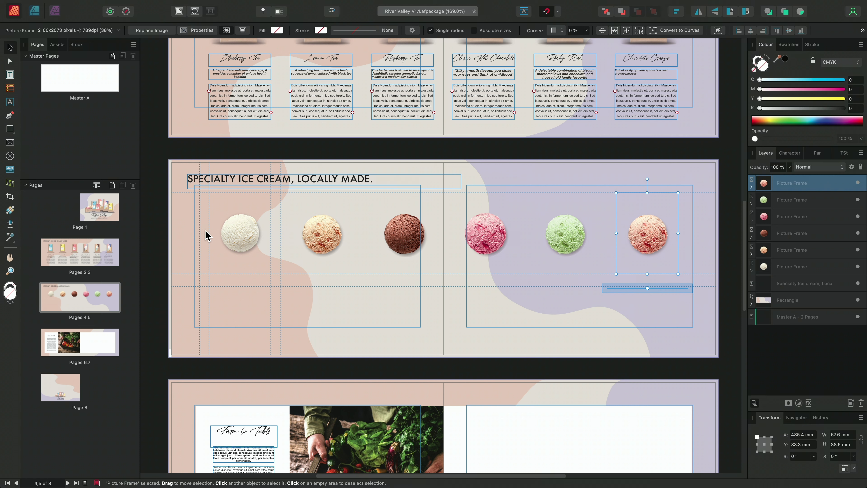
click(151, 237)
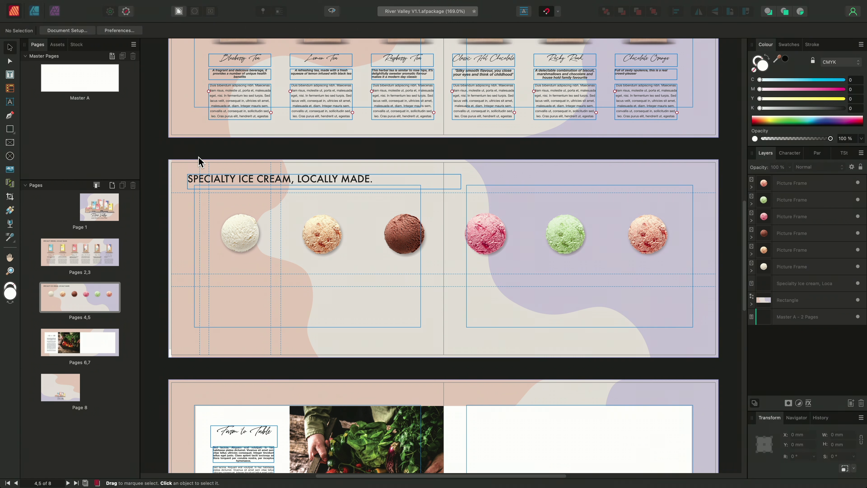
- Draw a 67.6 x 13.7 mm text frame between the guides below the first ice cream and multiply it into six columns and three rows
click(10, 75)
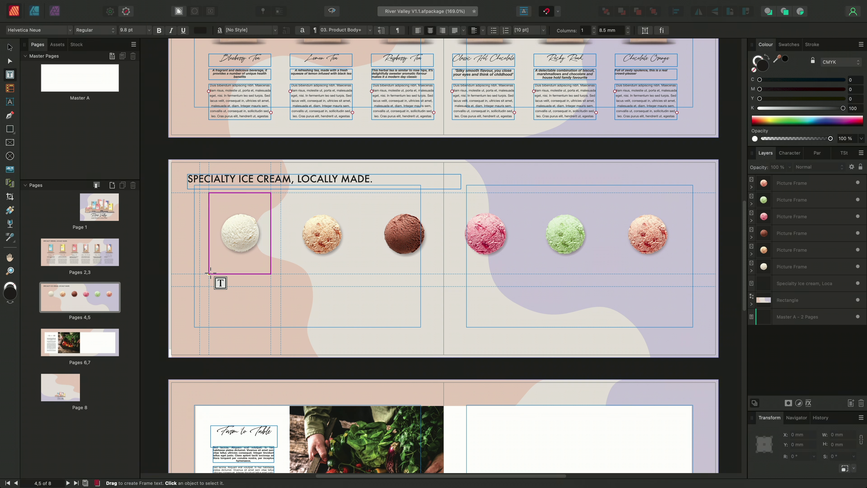
drag(210, 274, 269, 286)
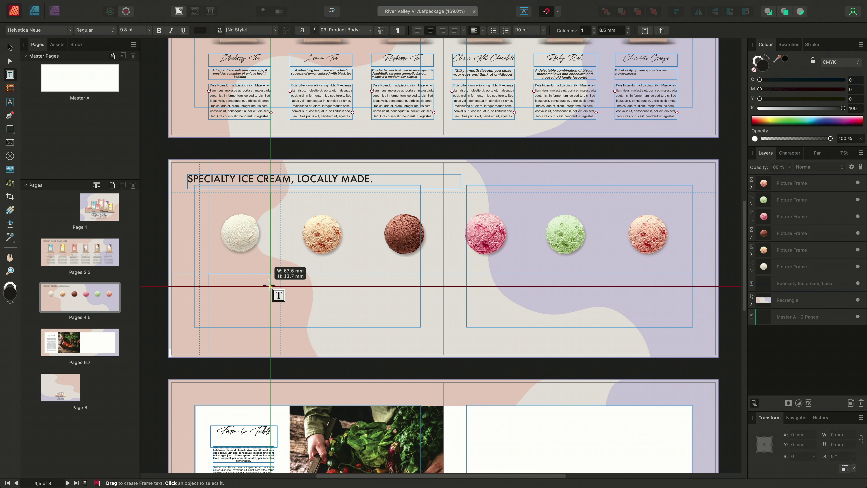
key(Right)
key(Right)
key(Right)
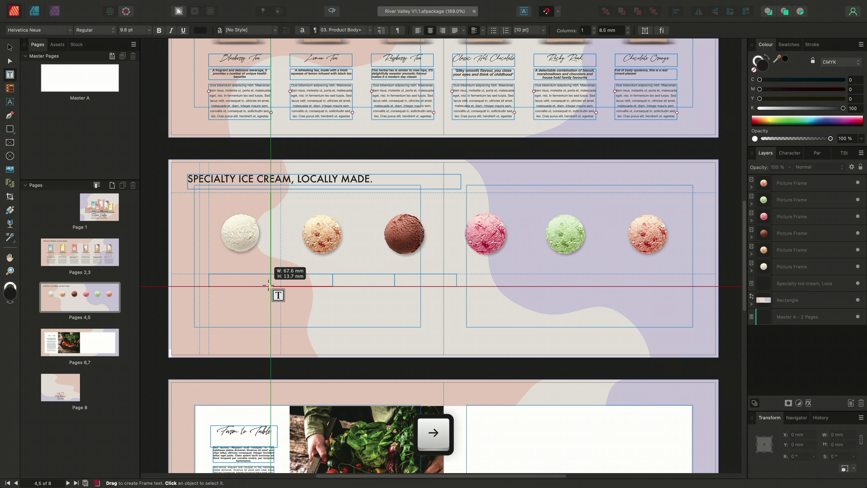
key(Left)
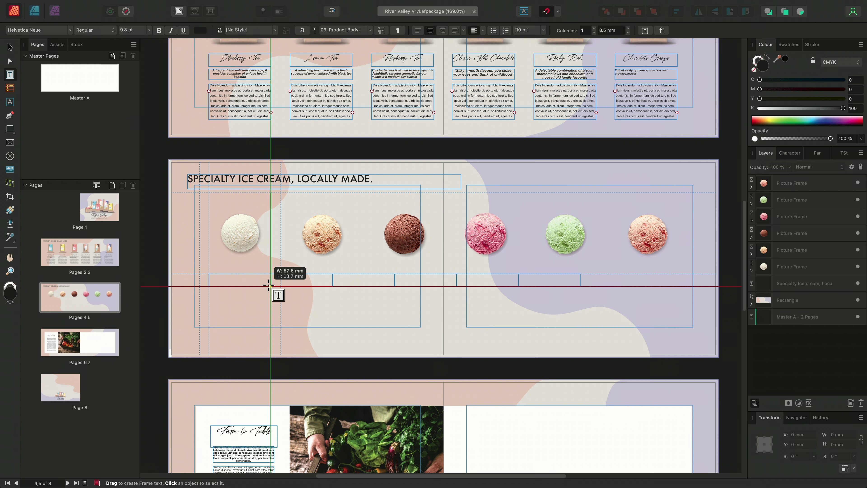
key(Down)
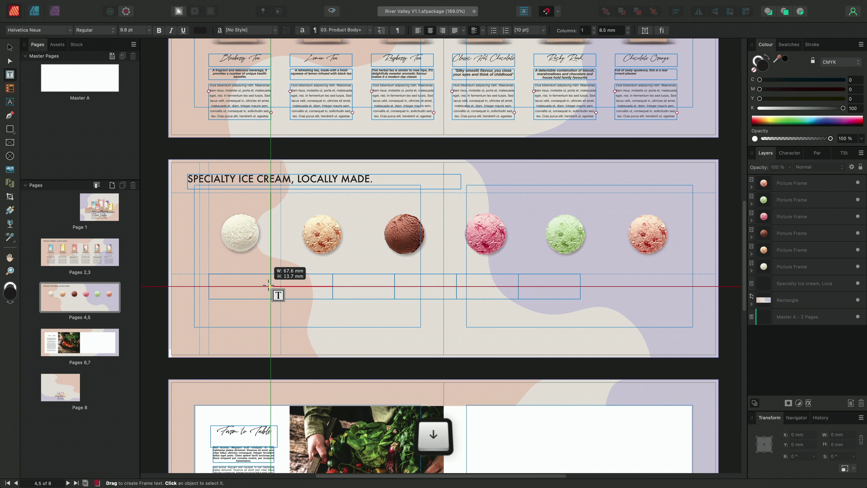
key(Down)
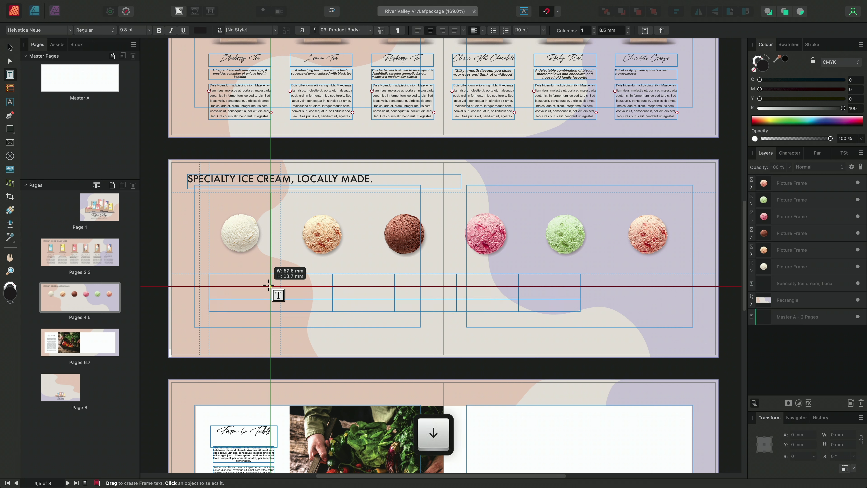
- Widen the horizontal gaps of the text frame grid until its six columns line up with the ice cream images
key(Right)
key(Right)
key(Right)
key(Right)
key(Right)
key(Right)
key(Right)
key(Right)
key(Right)
key(Right)
key(Right)
key(Right)
key(Right)
key(Right)
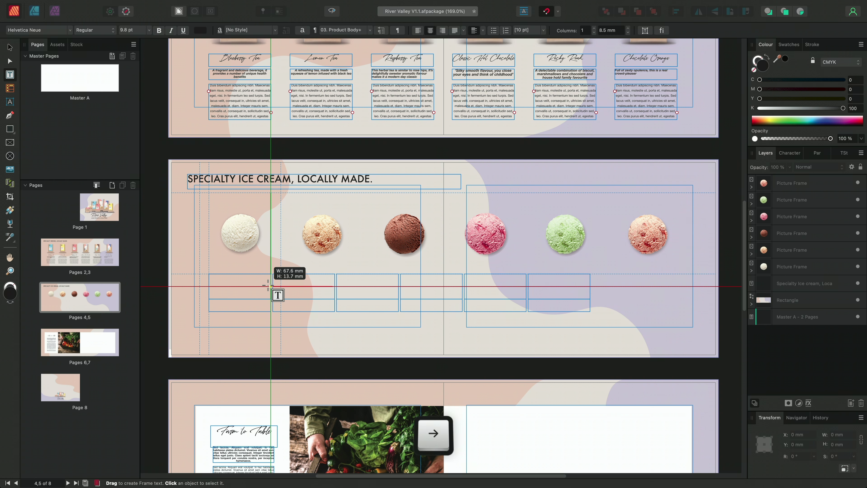
key(Right)
key(Right)
key(Right)
key(Right)
key(Right)
key(Right)
key(Right)
key(Right)
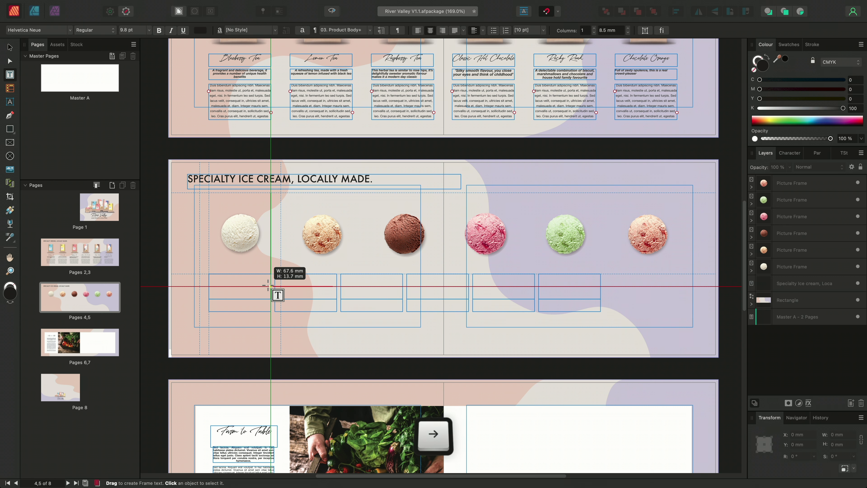
key(Right)
key(Right)
key(Right)
key(Right)
key(Right)
key(Right)
key(Right)
key(Right)
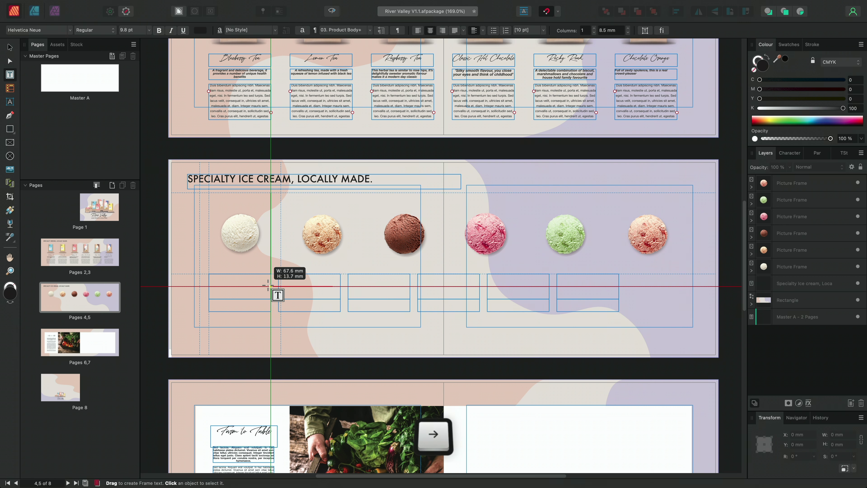
key(Right)
key(Right)
key(Right)
key(Right)
key(Right)
key(Right)
key(Right)
key(Right)
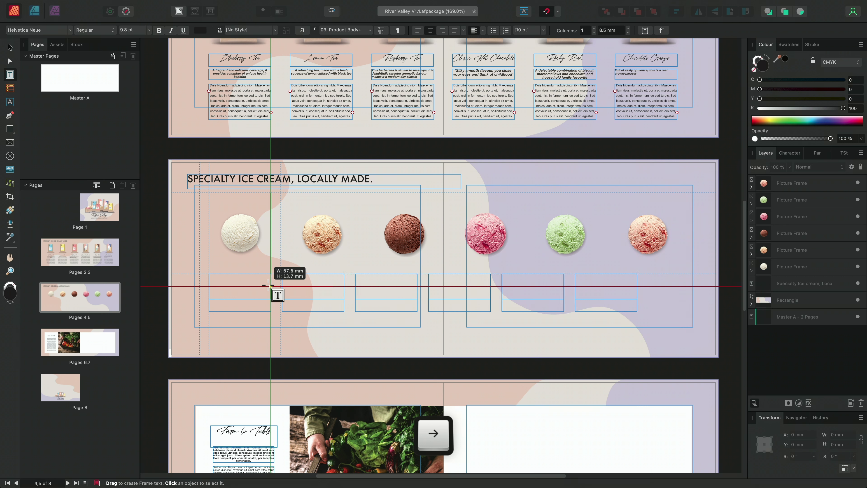
key(Right)
key(Right)
key(Right)
key(Right)
key(Right)
key(Right)
key(Right)
key(Right)
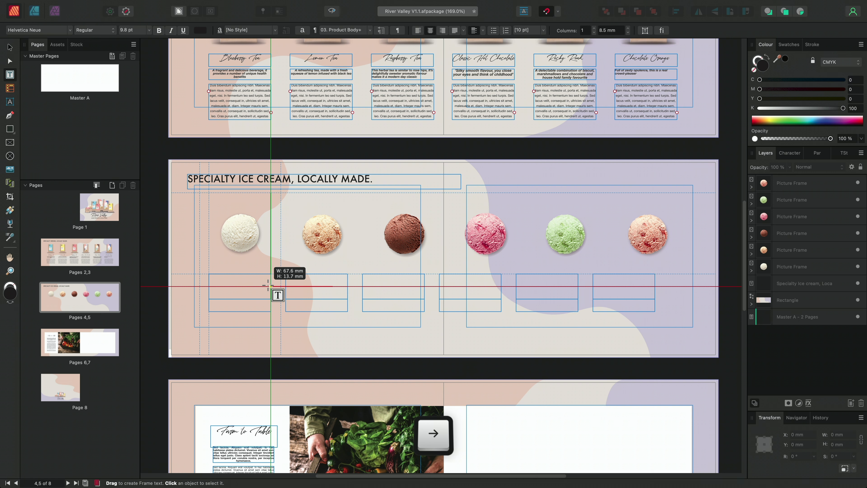
key(Right)
key(Right)
key(Right)
key(Right)
key(Right)
key(Right)
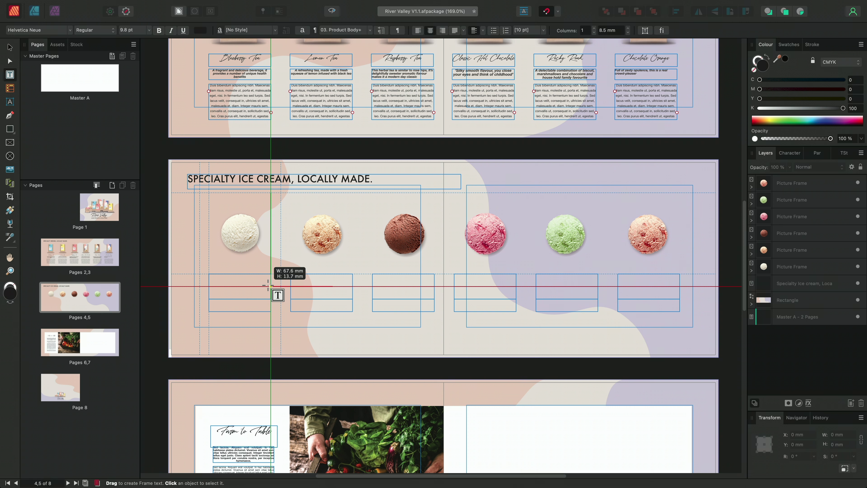
- Add a small vertical gap between the three rows of text frames and finish the grid
key(Down)
key(Down)
key(Down)
key(Down)
key(Down)
key(Down)
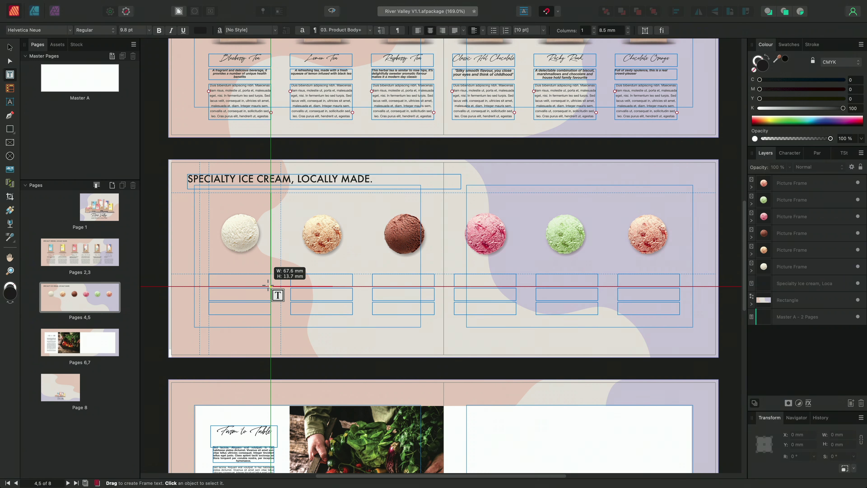
drag(268, 285, 268, 285)
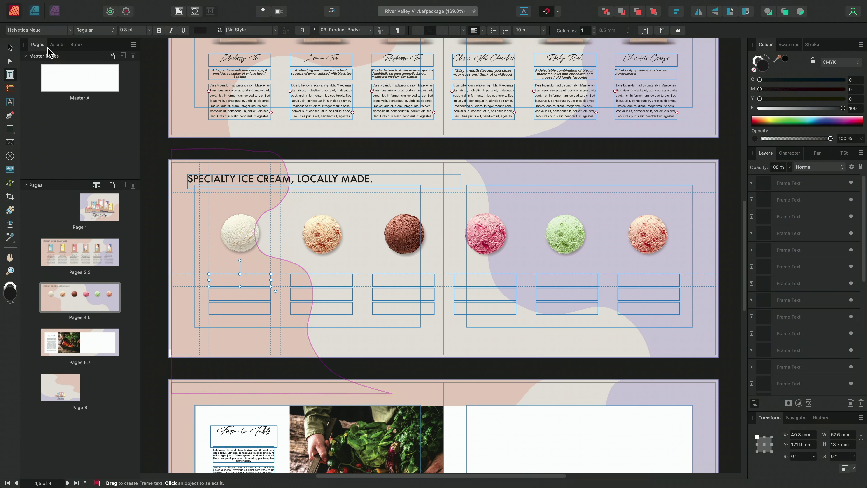
- Select the third row of text frames and extend them downwards to a height of 43.6 mm
click(9, 48)
drag(152, 302, 738, 342)
drag(444, 314, 443, 343)
- Insert filler text into all text frames under the first three ice creams
click(213, 305)
double_click(237, 285)
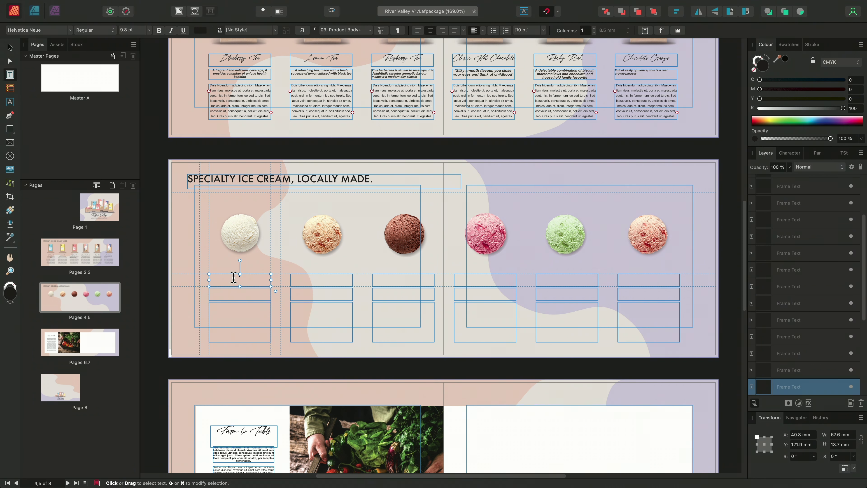
right_click(237, 284)
click(266, 364)
click(266, 364)
right_click(320, 289)
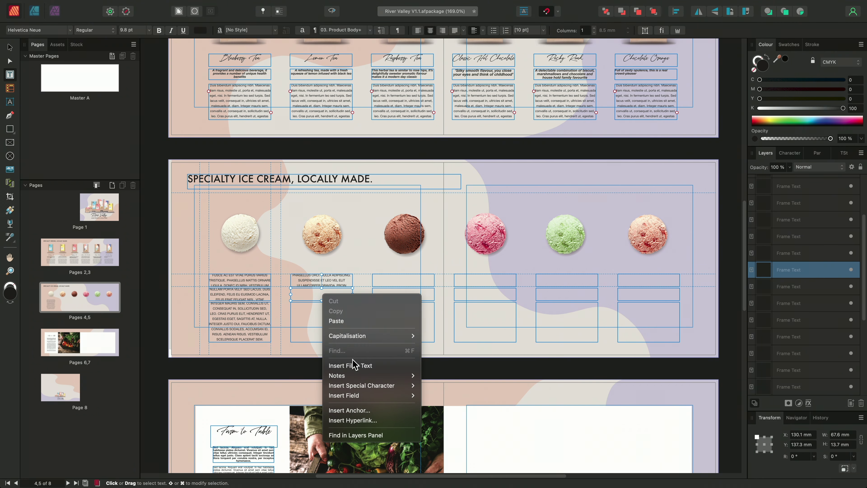
click(354, 362)
right_click(315, 304)
click(398, 275)
right_click(397, 275)
click(427, 344)
- Insert filler text into all text frames under the raspberry, mint and strawberry ice creams
right_click(481, 277)
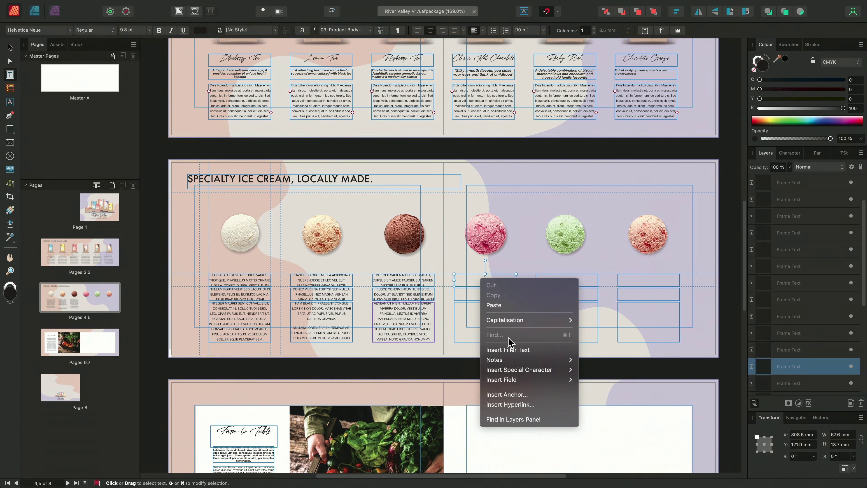
click(507, 341)
right_click(490, 292)
click(526, 365)
click(569, 284)
right_click(570, 285)
click(606, 363)
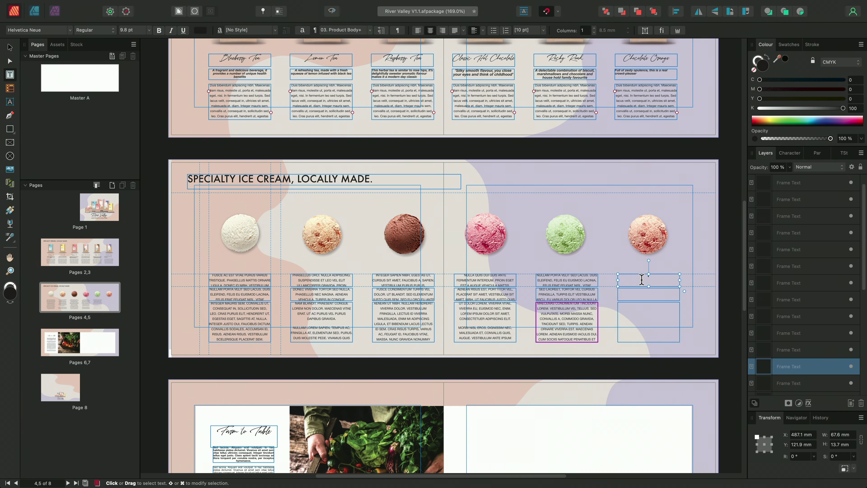
right_click(643, 283)
click(681, 361)
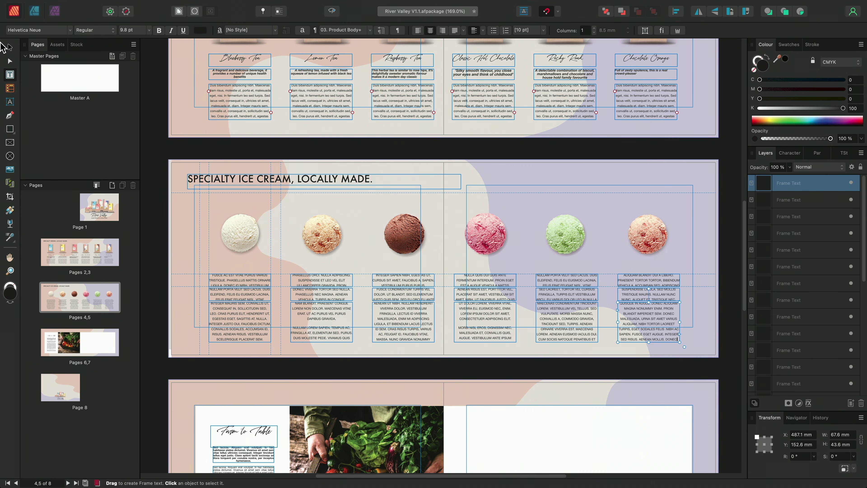
- Apply the 01. Product Name paragraph style to the first row of text frames below the ice creams
click(9, 47)
drag(152, 267, 722, 293)
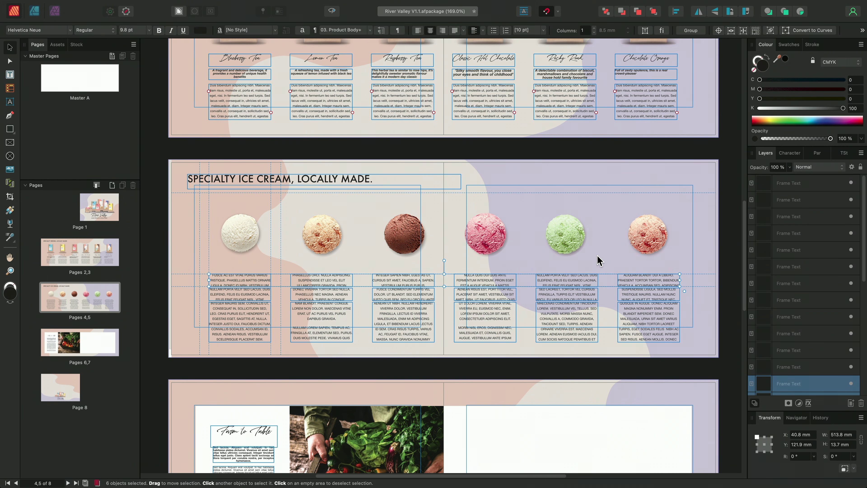
click(370, 30)
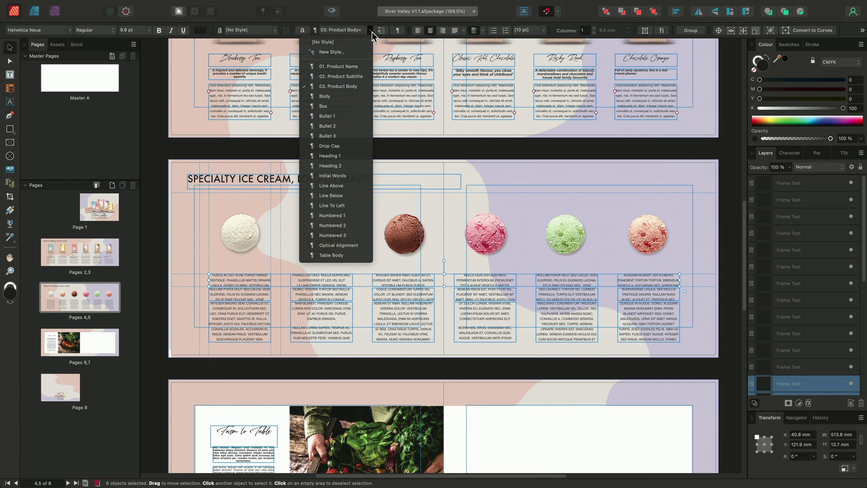
click(351, 73)
click(165, 296)
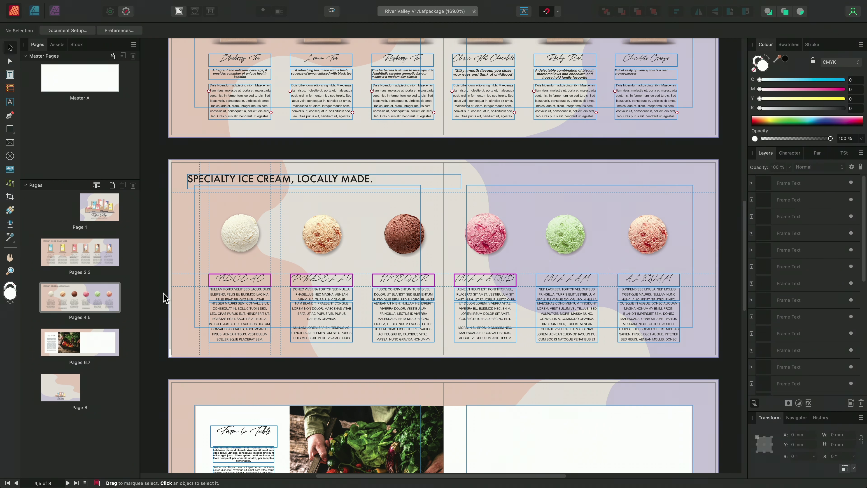
- Apply the 02. Product Subtitle paragraph style to the second row of text frames
drag(154, 285, 698, 300)
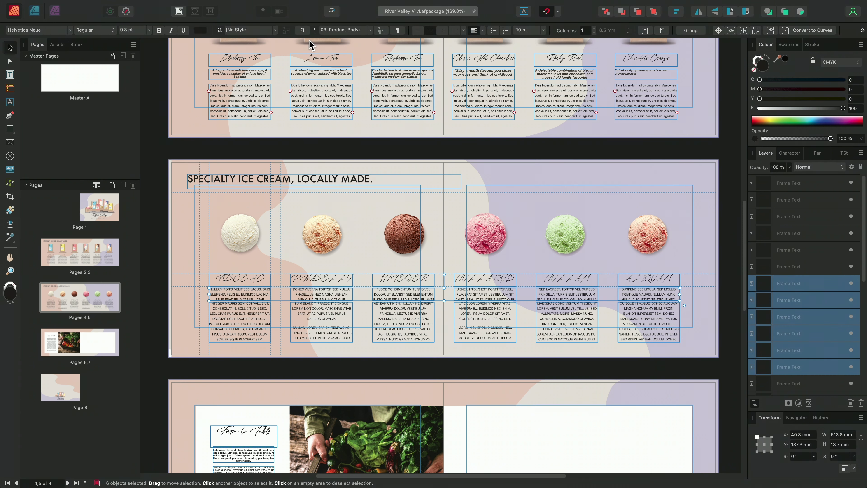
click(370, 30)
click(333, 83)
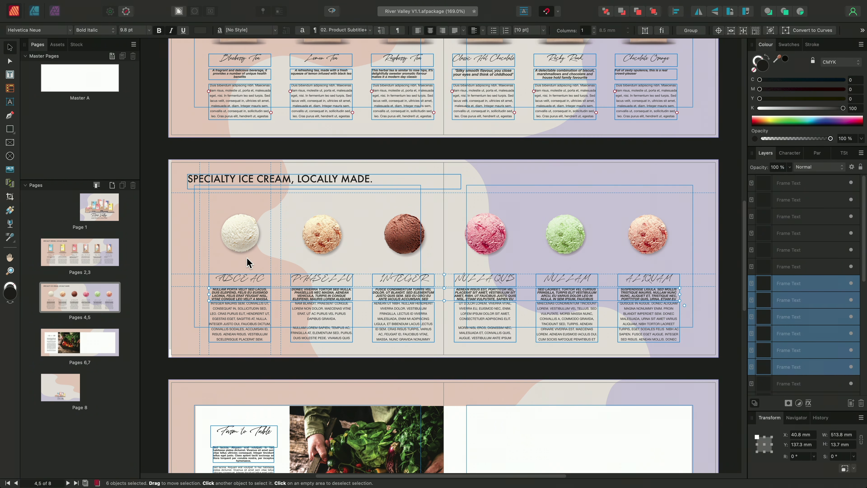
click(152, 303)
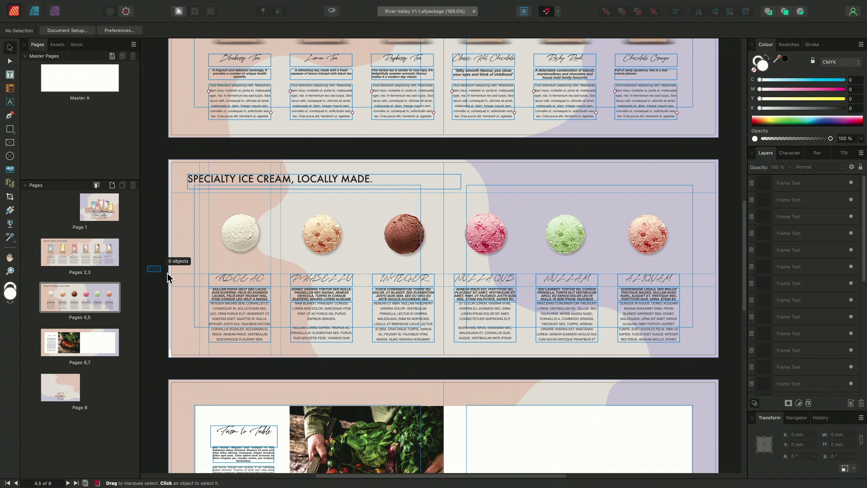
- Set the capitals of all text frames below the ice creams to Normal and preview the spread without frame outlines
drag(148, 266, 715, 360)
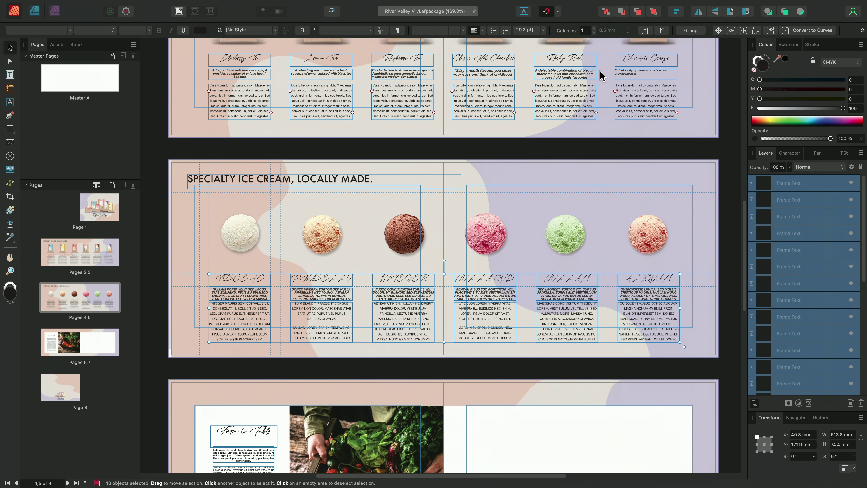
click(662, 30)
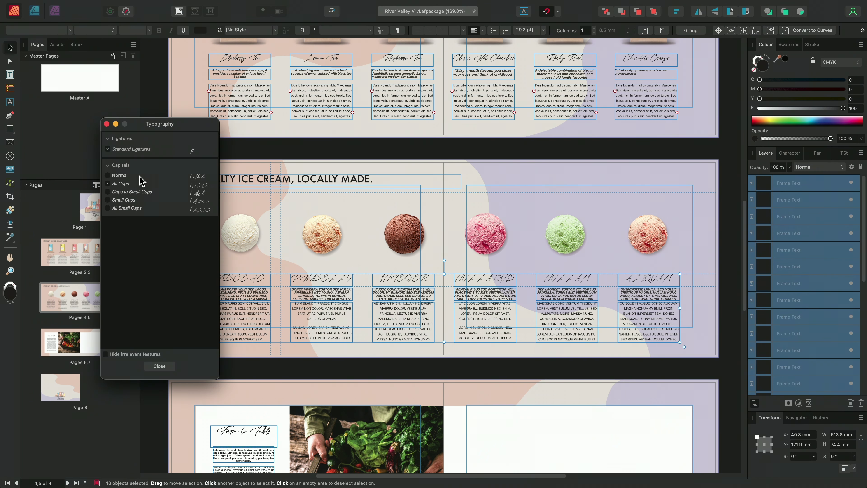
click(108, 175)
click(107, 123)
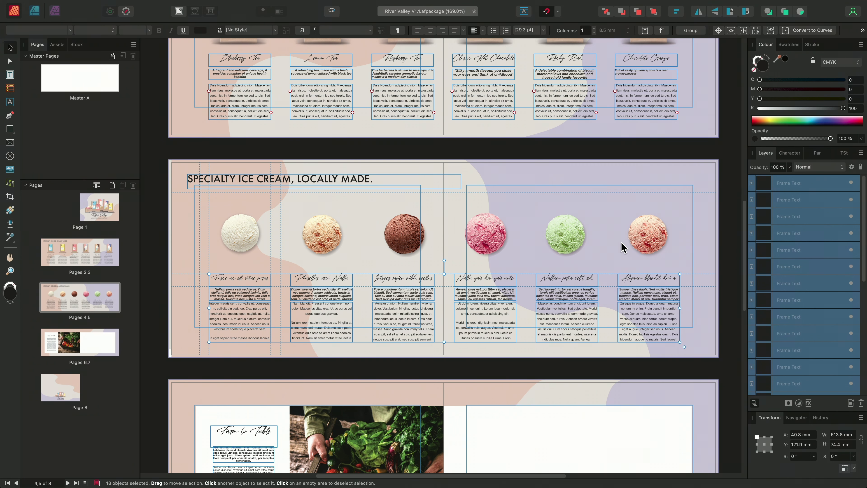
click(730, 245)
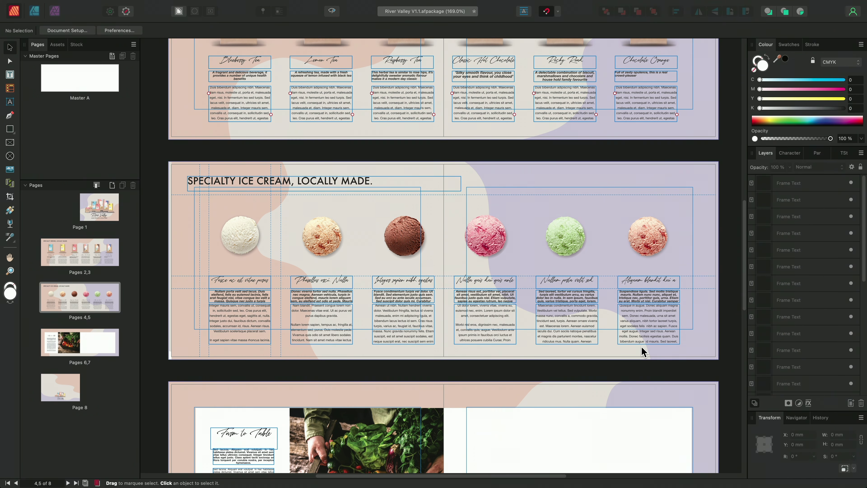
scroll(640, 350, up, 3)
key(ctrl+w)
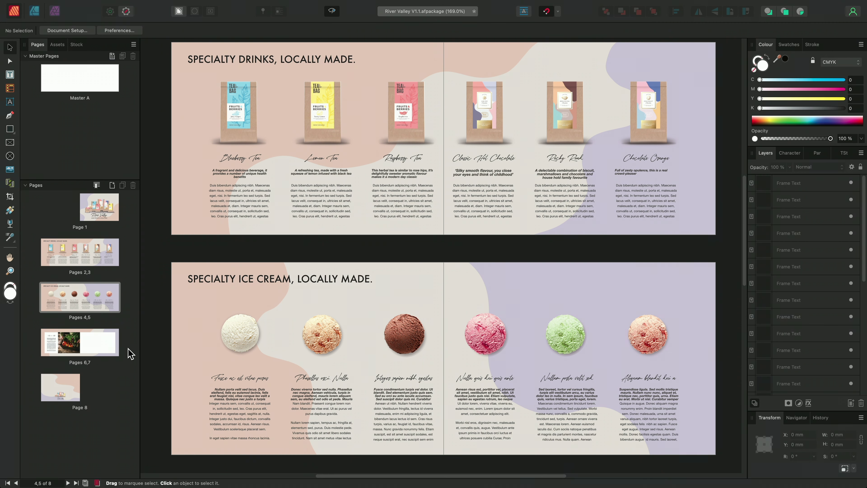
- On pages 6,7, draw a grid of picture frames, five columns by three rows, about 271.5 × 162.6 mm, over the blank white area
click(99, 339)
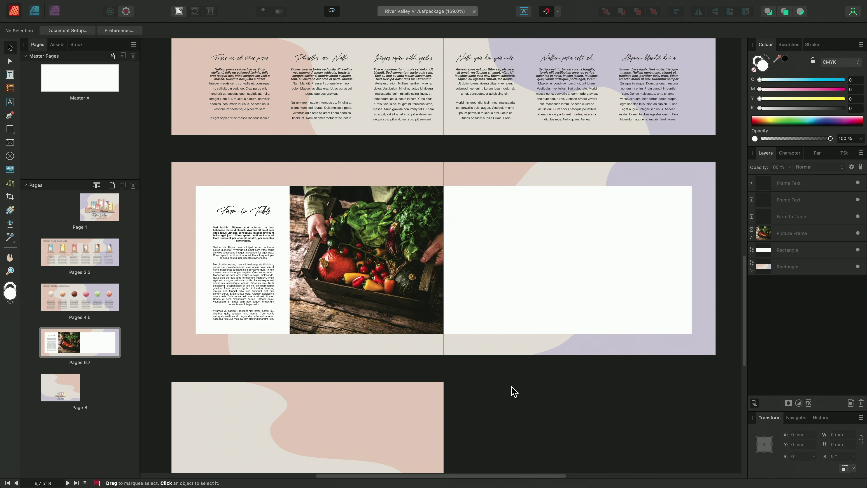
key(ctrl+w)
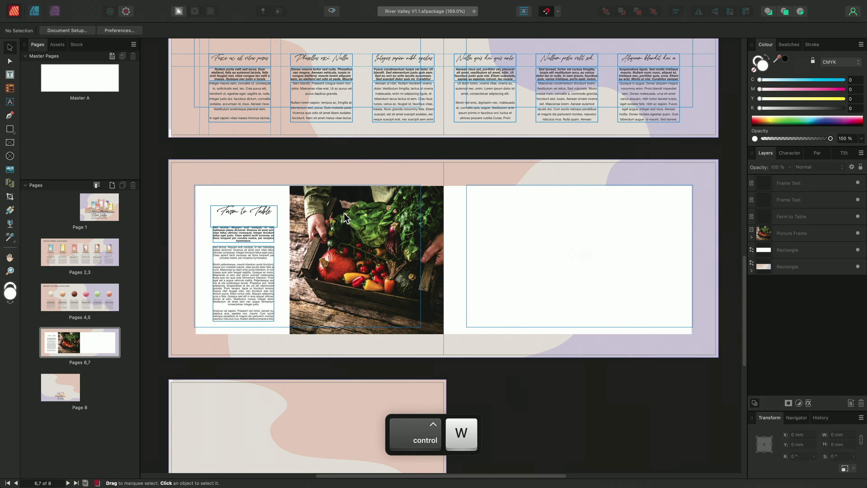
click(10, 142)
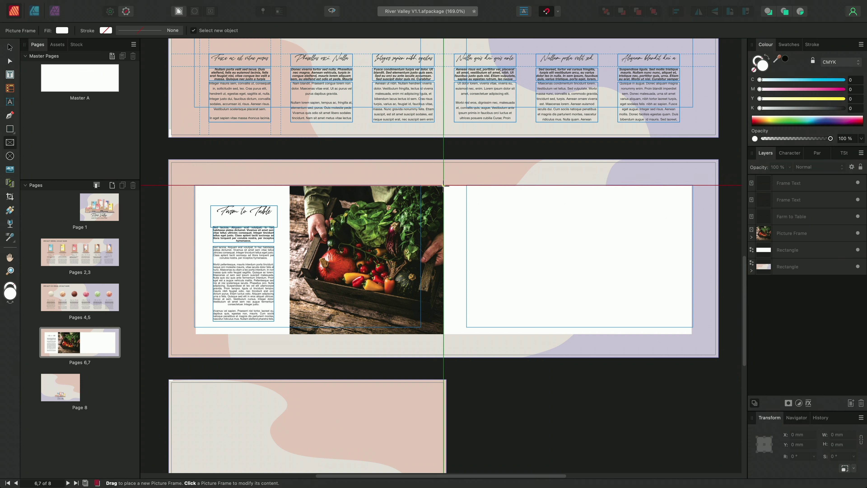
drag(444, 185, 484, 217)
key(Right)
key(Right)
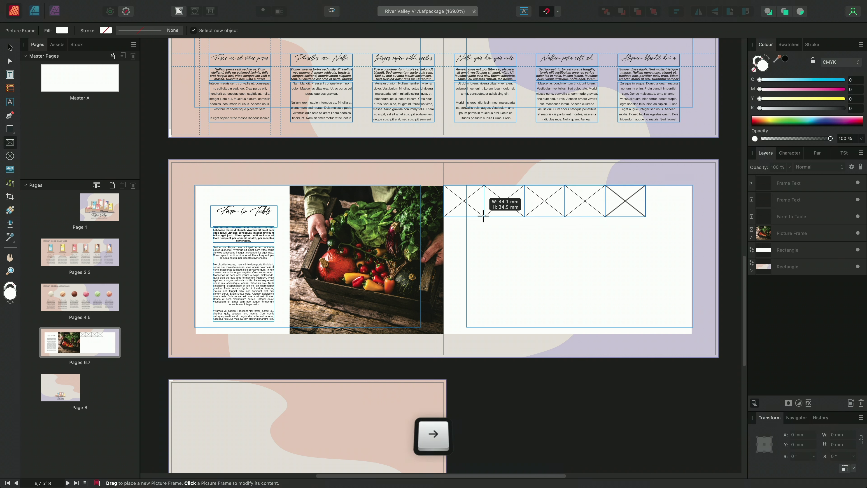
key(Left)
key(Right)
key(Up)
drag(484, 217, 493, 235)
key(Up)
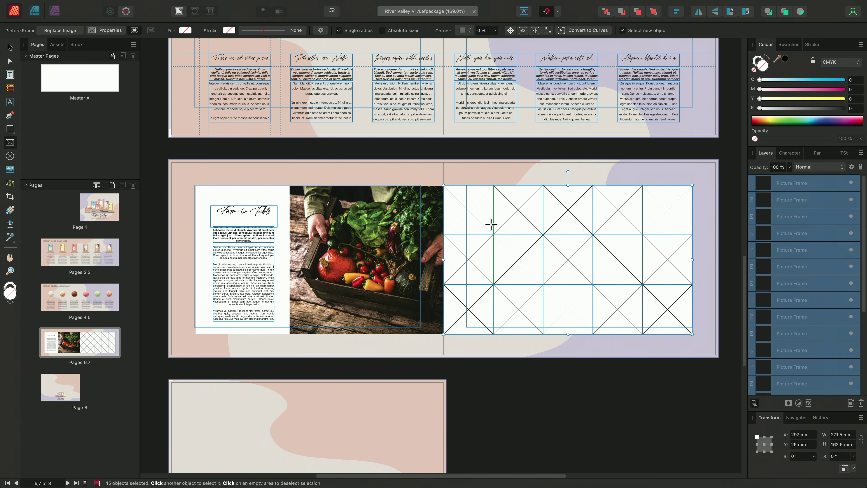
- Choose all fifteen dessert images, from Natural Yoghurt and Fresh Oats to Chocolate, in the Farm to Table dessert folder for placing
click(10, 170)
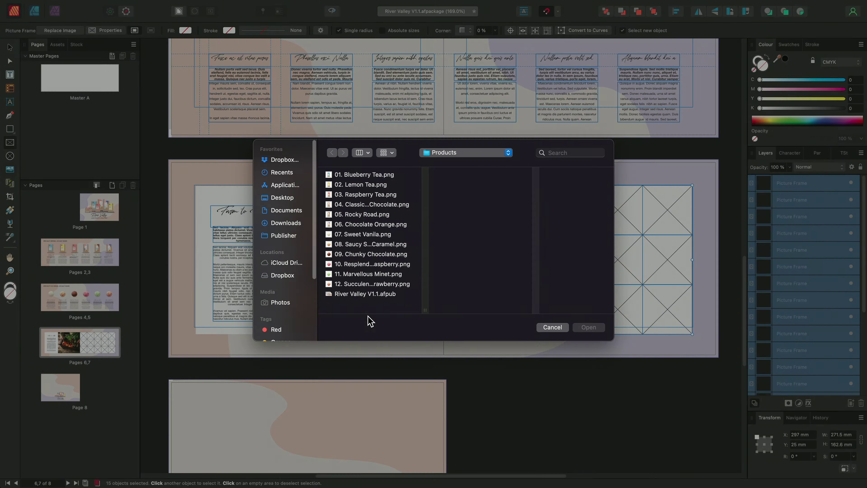
click(283, 240)
click(365, 200)
click(461, 178)
click(549, 179)
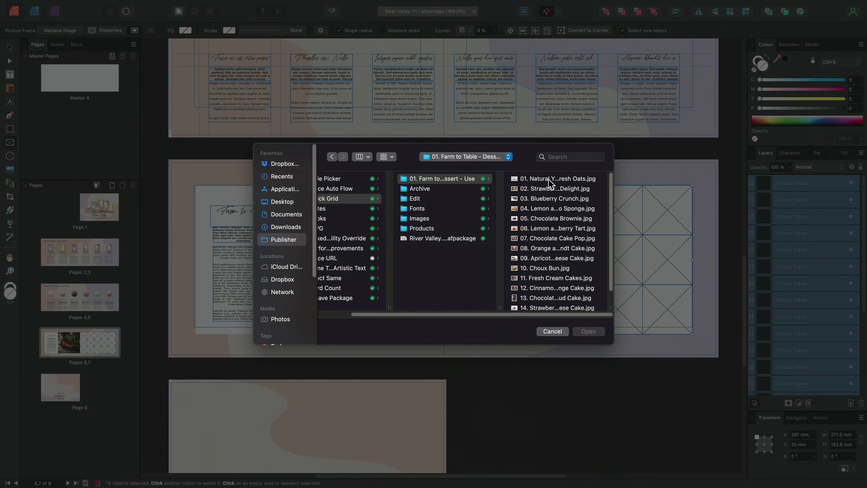
scroll(444, 274, down, 2)
shift+click(447, 301)
click(588, 332)
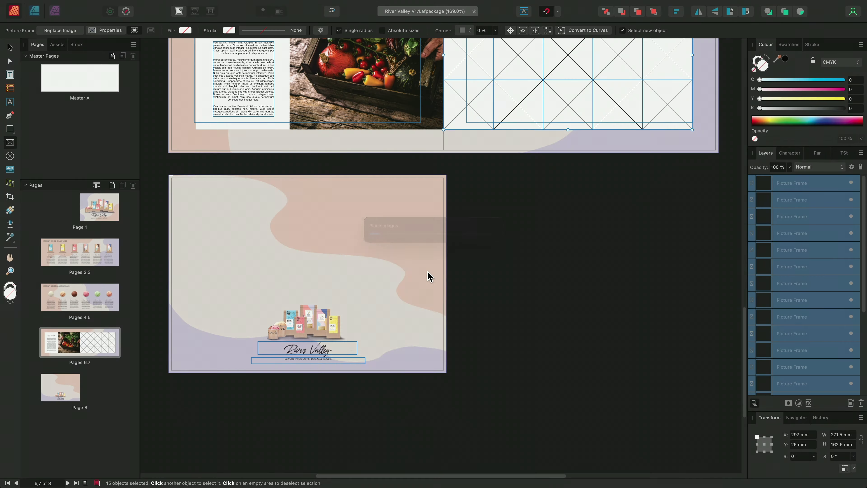
- Autoflow all fifteen loaded dessert images into the picture frame grid, starting from its first frame
scroll(515, 301, up, 5)
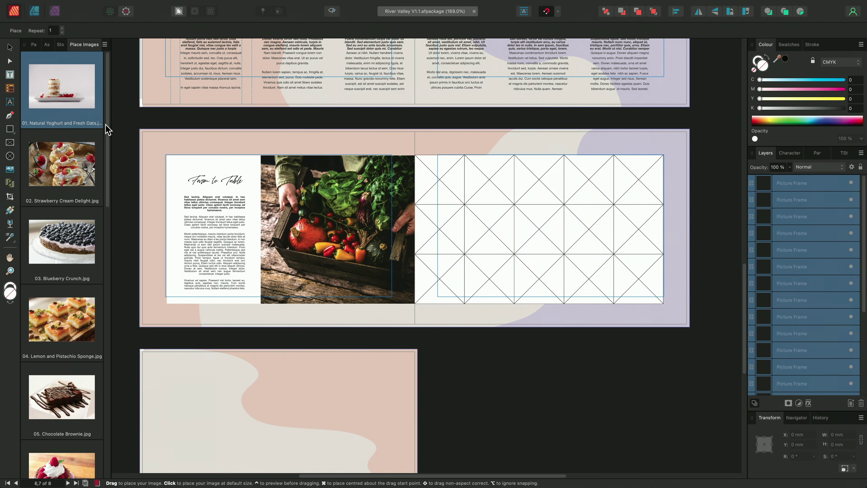
scroll(108, 130, down, 10)
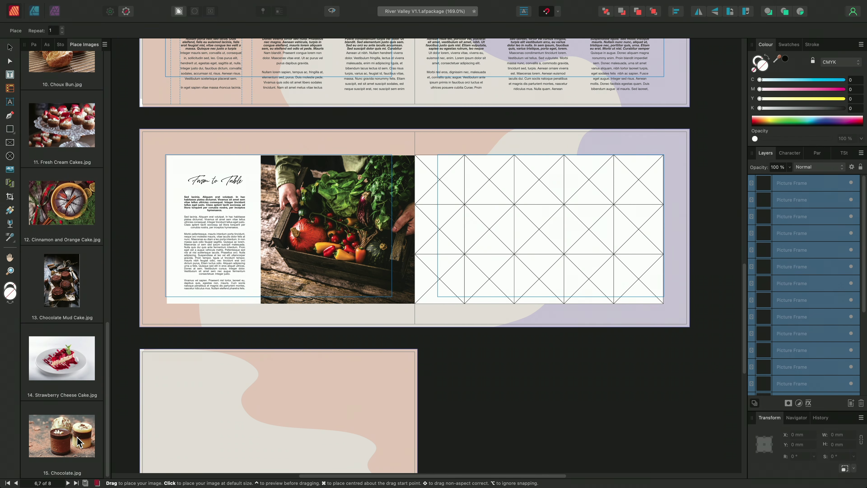
key(super+a)
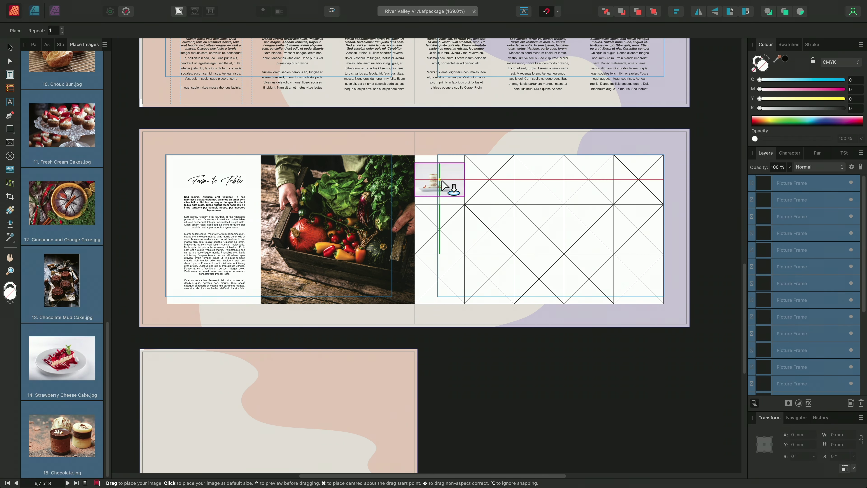
click(444, 186)
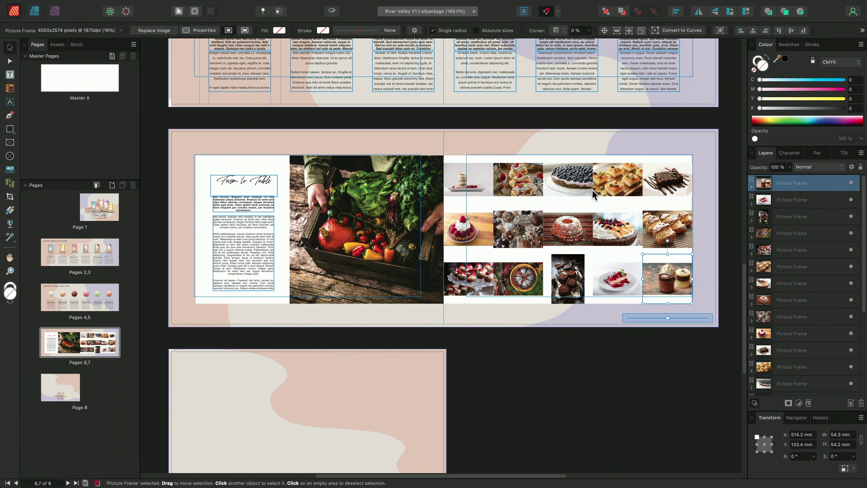
- Set all fifteen dessert picture frames to Scale to Max Fit and preview the finished spread without guides
click(477, 176)
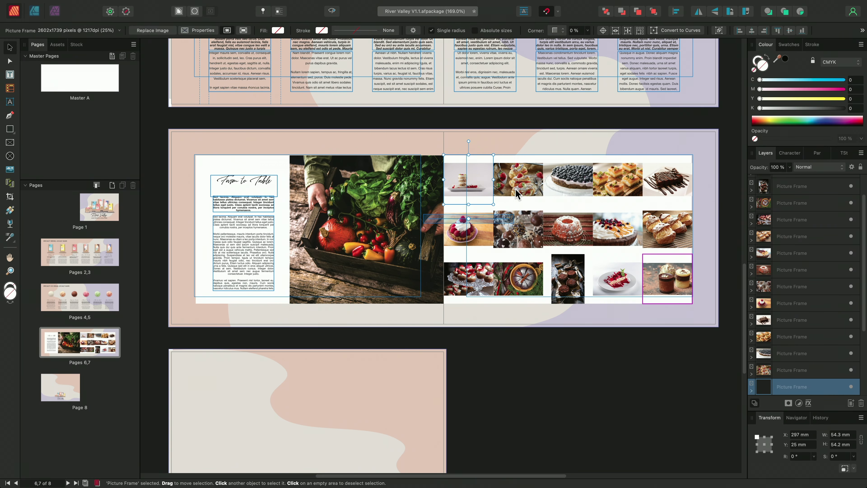
shift+click(527, 192)
shift+click(569, 185)
shift+click(618, 191)
shift+click(657, 195)
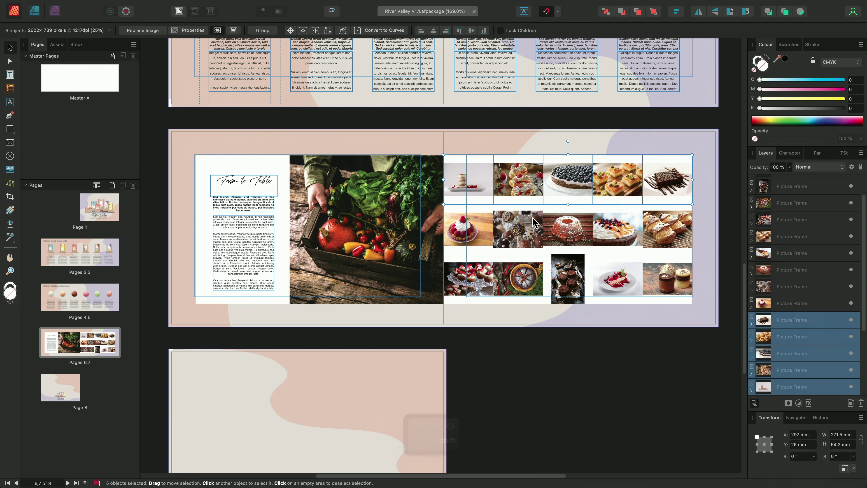
shift+click(473, 231)
shift+click(519, 230)
shift+click(577, 236)
shift+click(613, 236)
shift+click(668, 229)
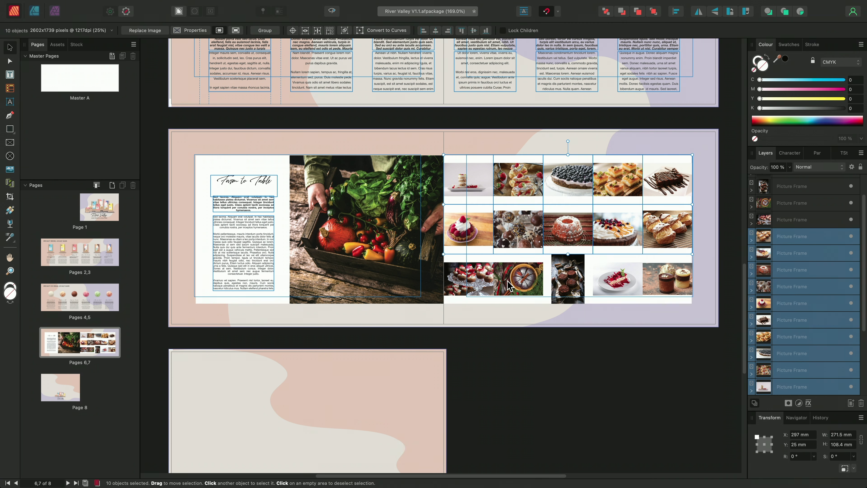
shift+click(471, 279)
shift+click(519, 278)
shift+click(568, 279)
shift+click(618, 278)
shift+click(668, 279)
click(190, 30)
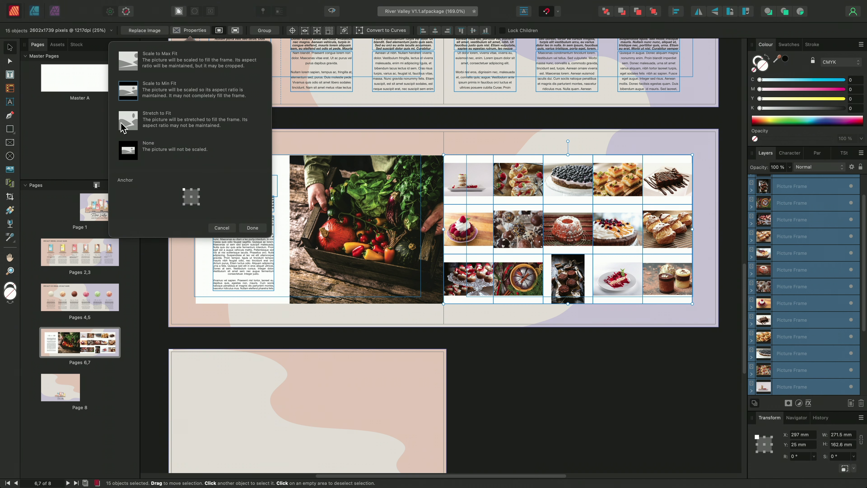
click(129, 67)
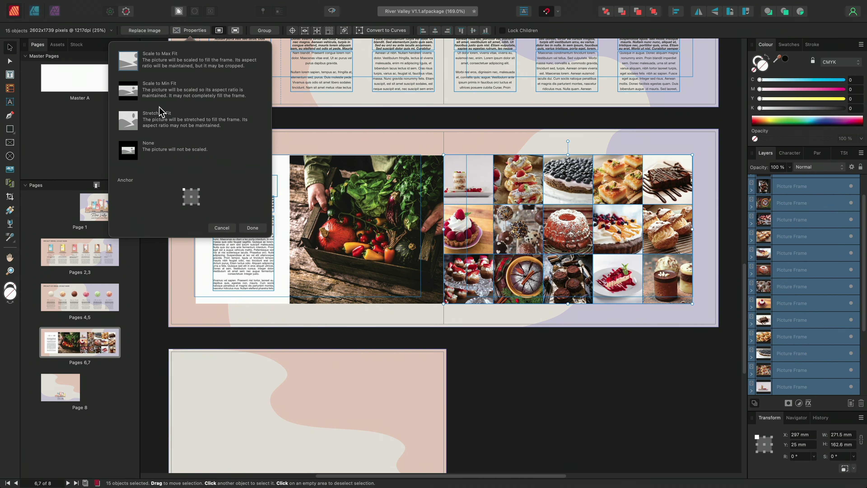
click(255, 228)
click(559, 385)
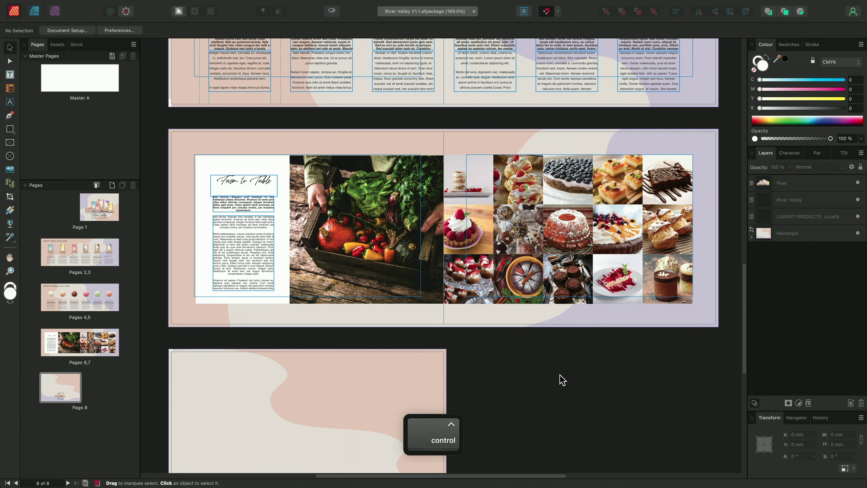
key(ctrl+w)
scroll(569, 369, up, 5)
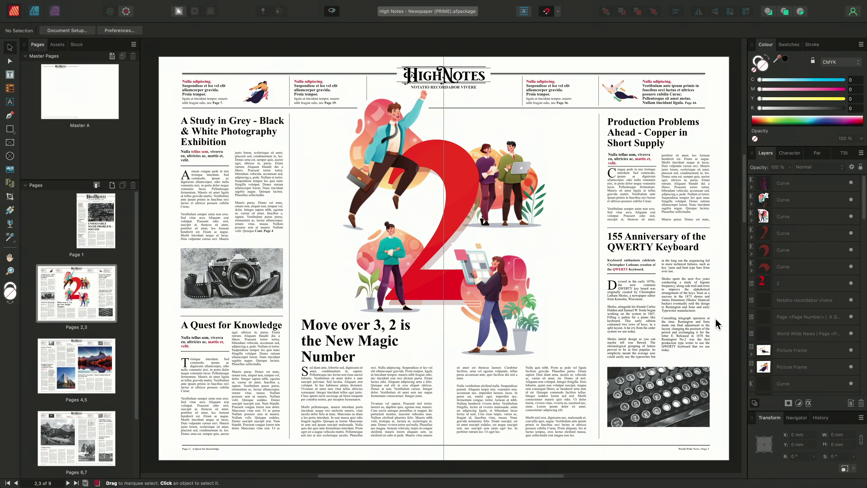
- Place the text cursor before the "financial backer" parenthesis in the second column of the 155 Anniversary of the QWERTY Keyboard article
alt+scroll(698, 334, up, 5)
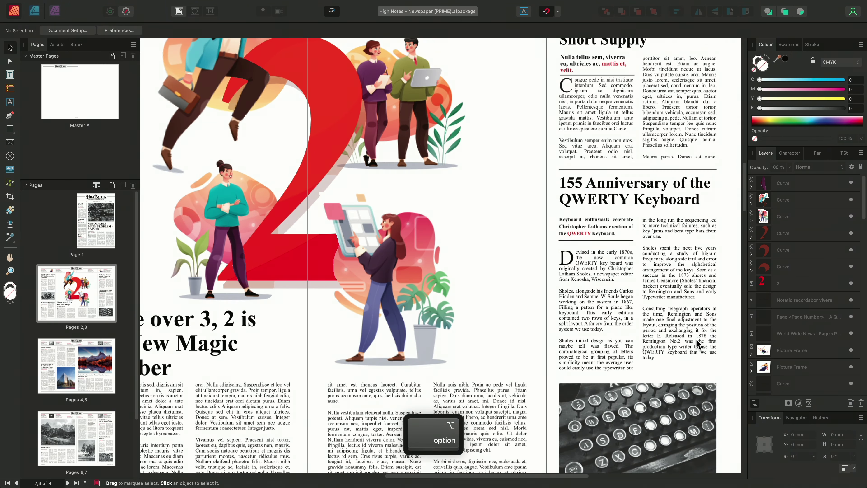
alt+scroll(696, 339, up, 2)
scroll(686, 341, right, 10)
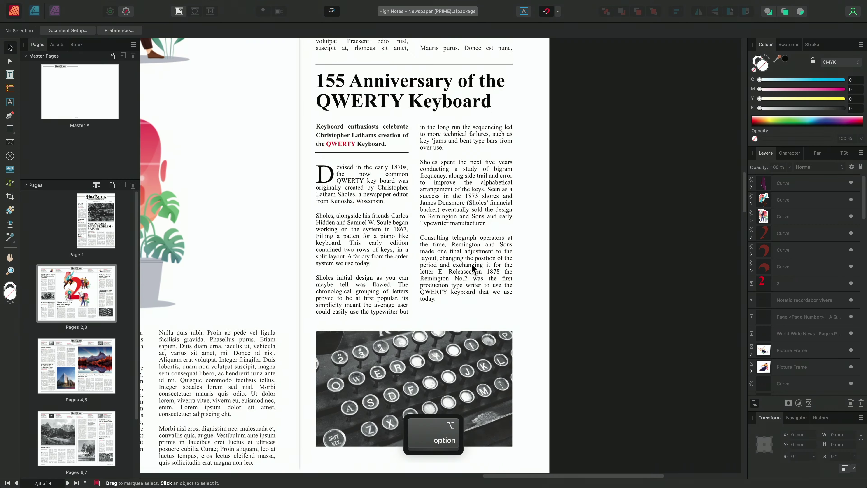
scroll(464, 265, right, 2)
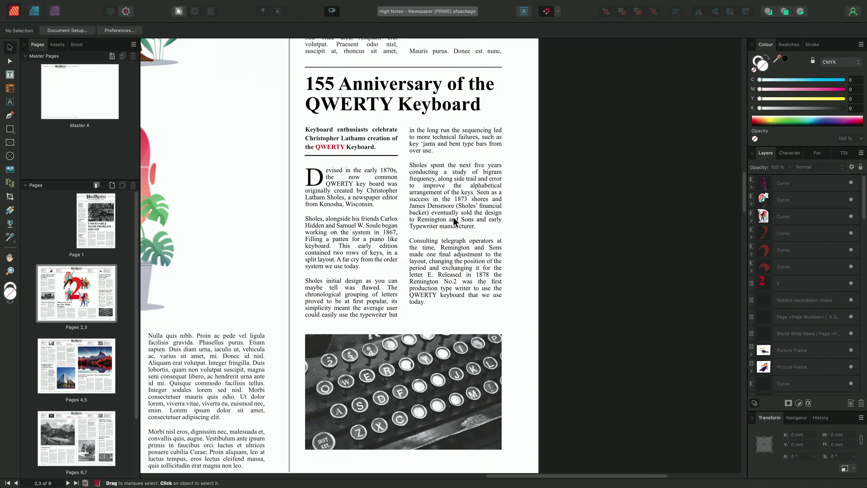
double_click(454, 206)
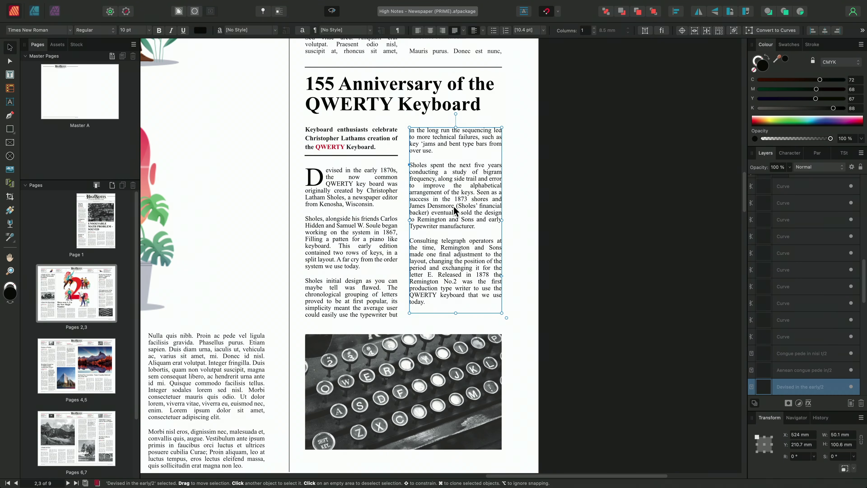
click(454, 206)
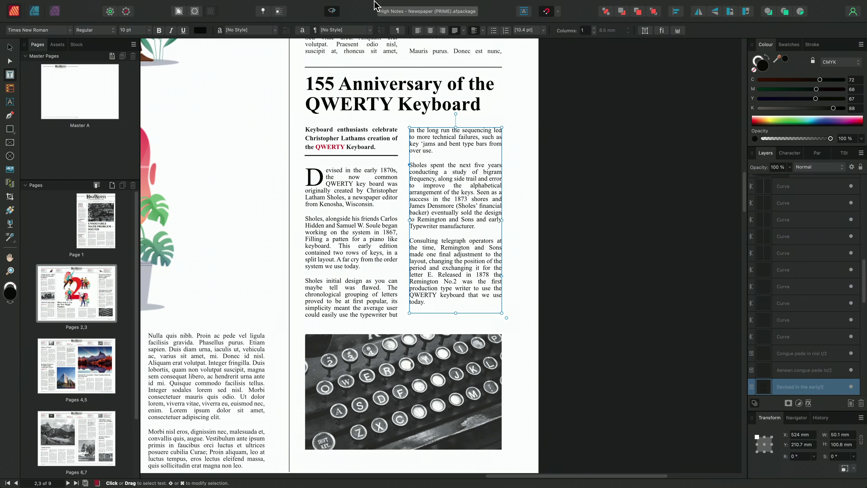
- Show the Notes settings at full height, view the Endnotes options and return to the Footnotes options
mouse_move(329, 4)
click(293, 6)
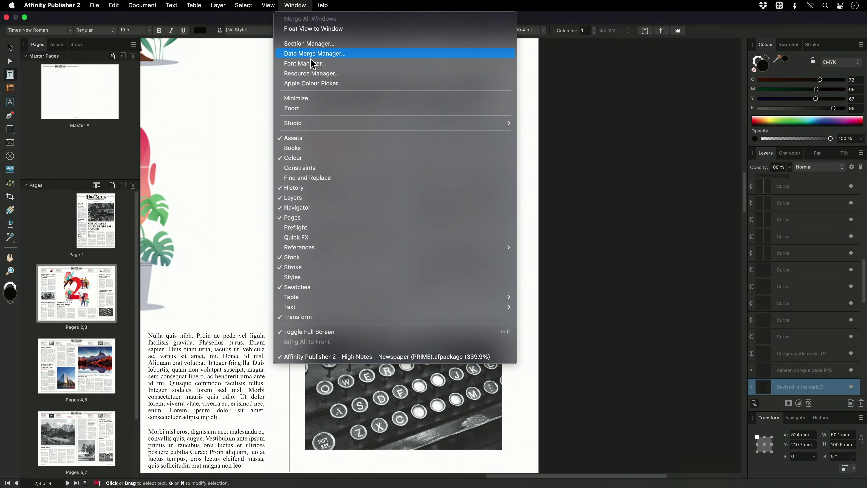
mouse_move(364, 251)
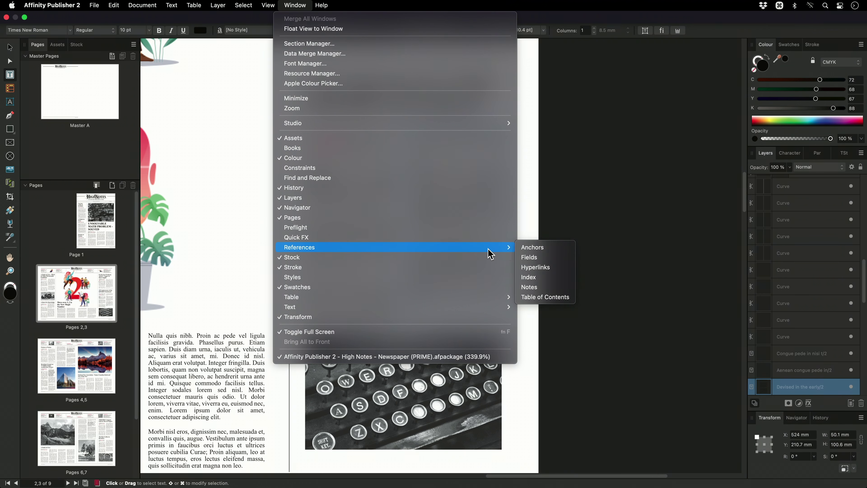
click(532, 287)
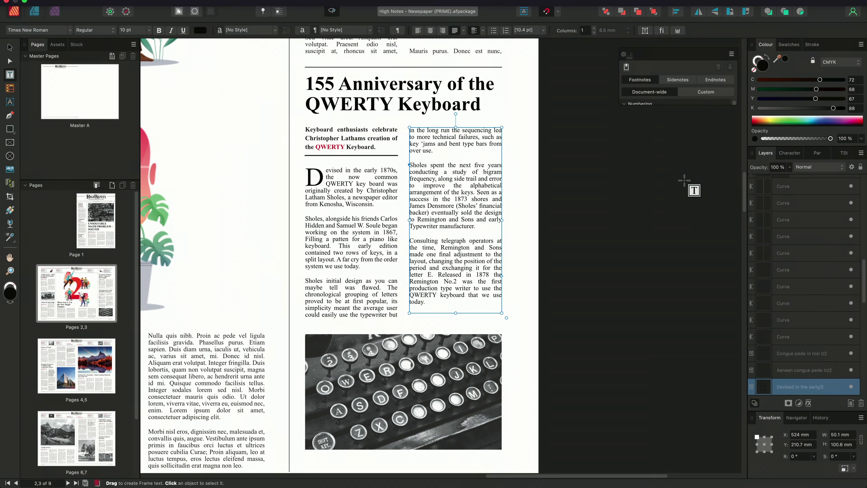
drag(690, 106, 657, 464)
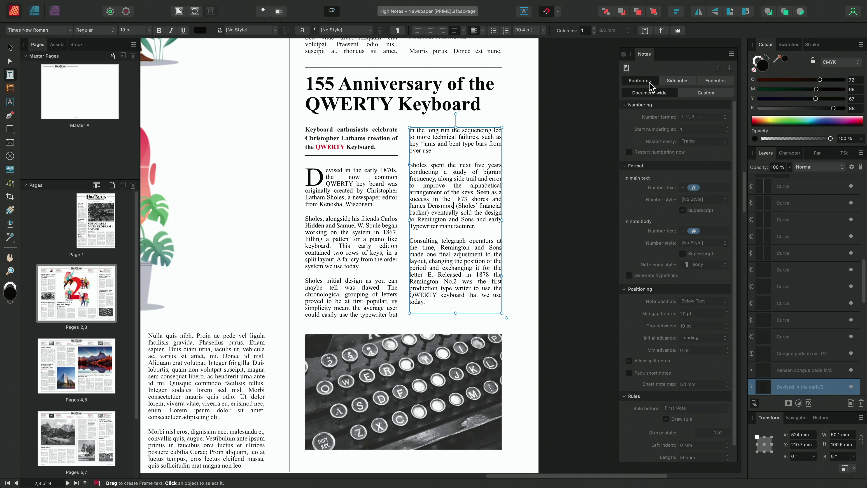
click(719, 82)
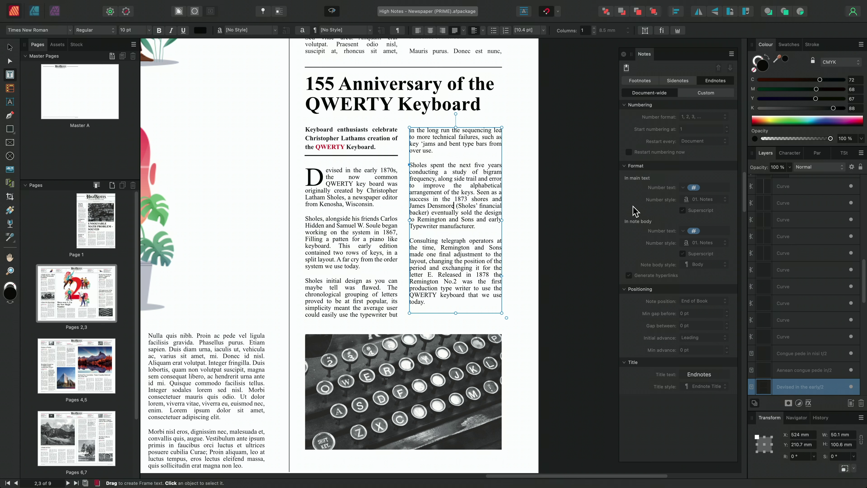
click(642, 82)
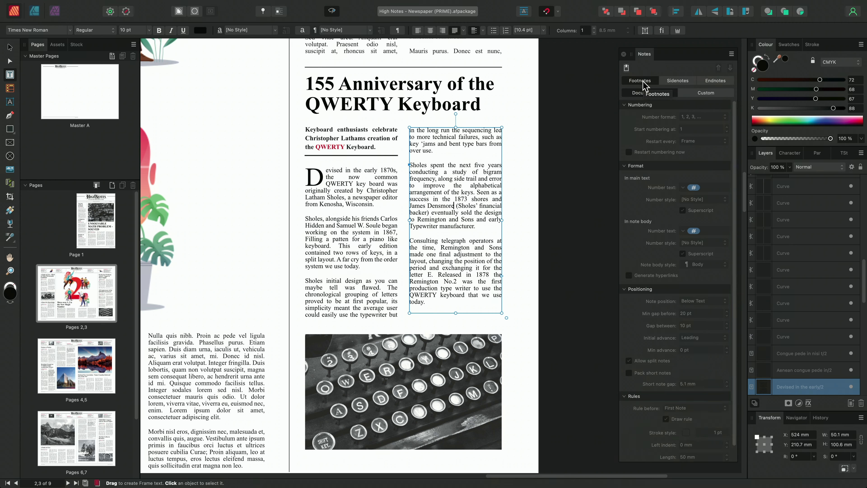
- Insert a footnote at the text cursor and fill it with the first Foot Notes entry copied from the Document Notes file in Pages
click(627, 69)
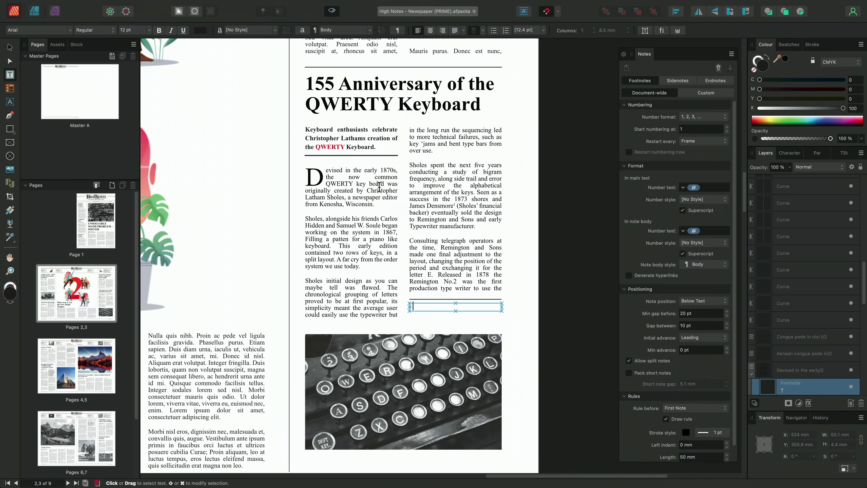
key(super+Tab)
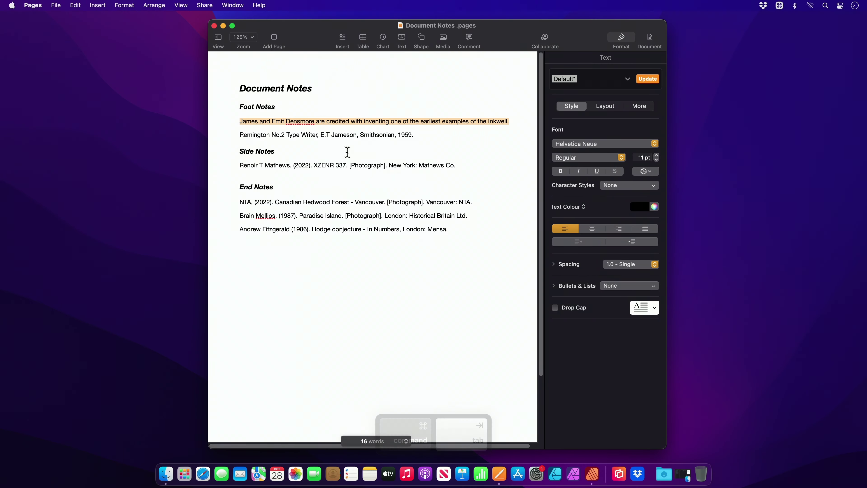
click(253, 121)
drag(241, 121, 525, 126)
key(super+c)
key(super+Tab)
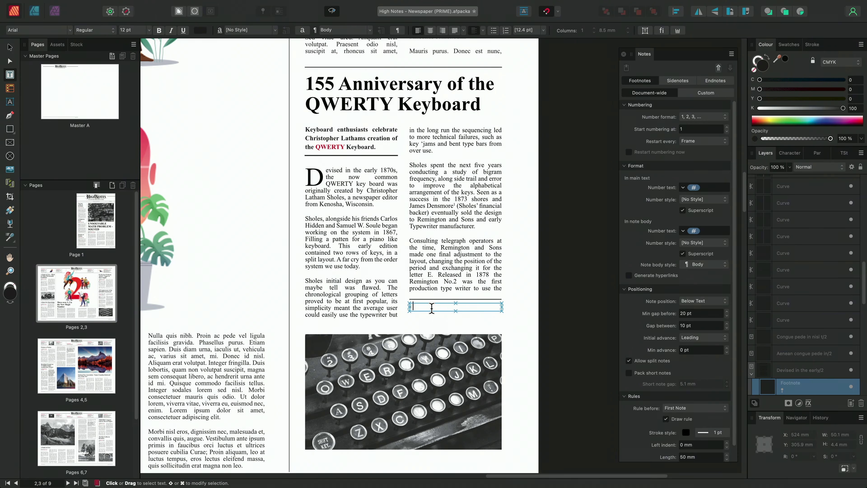
key(super+v)
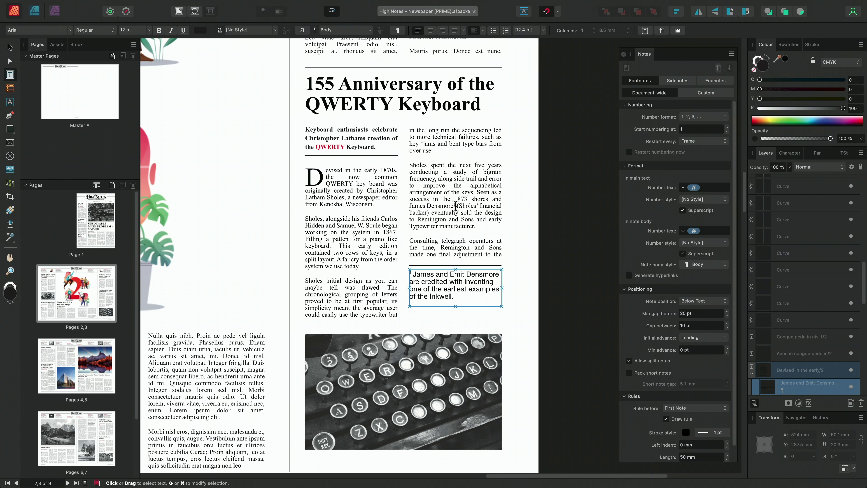
- Set the footnote number style to 01. Notes, and use the 01. Foot Notes style for the first footnote's text and the note body
drag(468, 298, 400, 268)
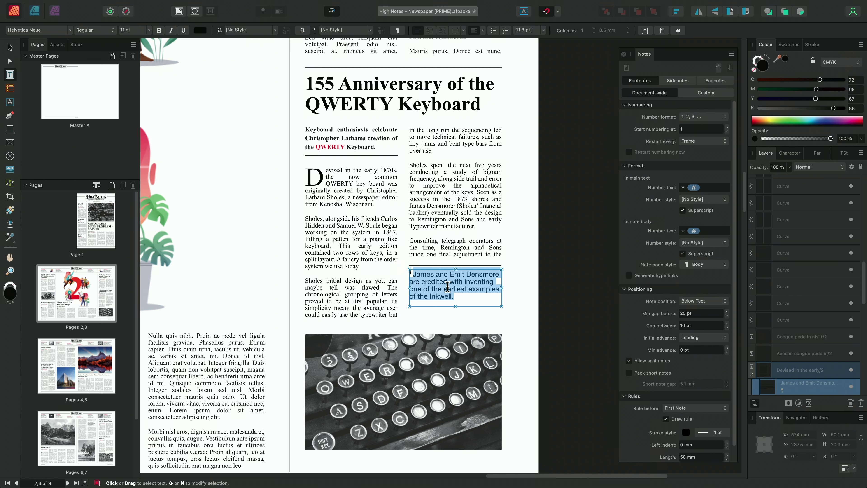
click(720, 243)
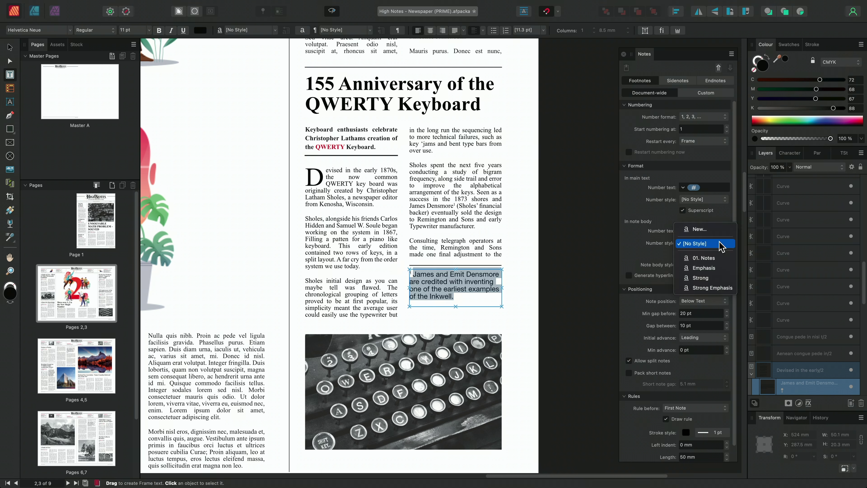
click(719, 259)
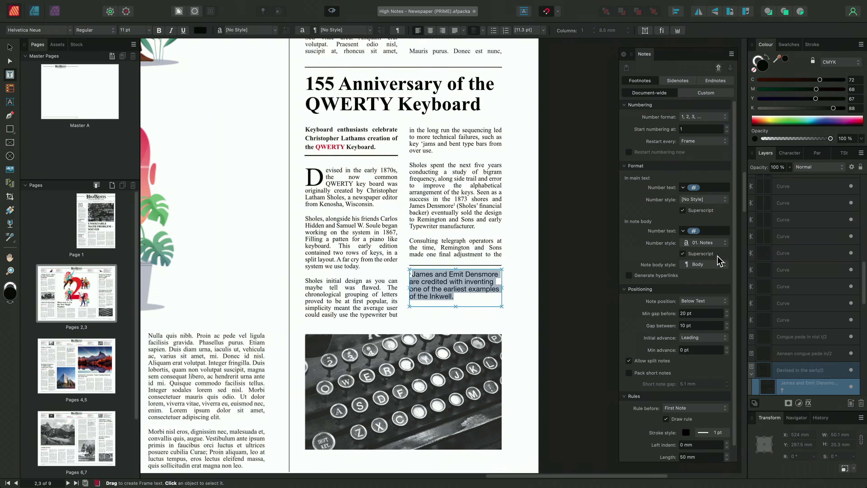
click(369, 30)
click(355, 68)
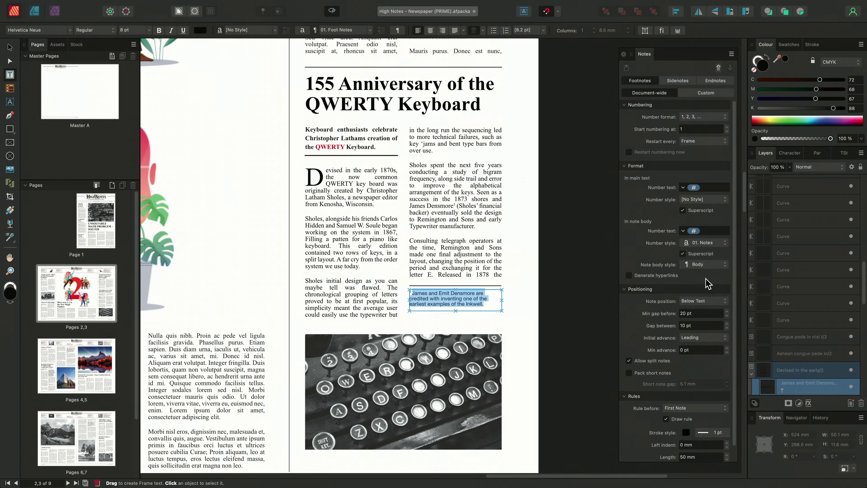
click(705, 264)
click(703, 257)
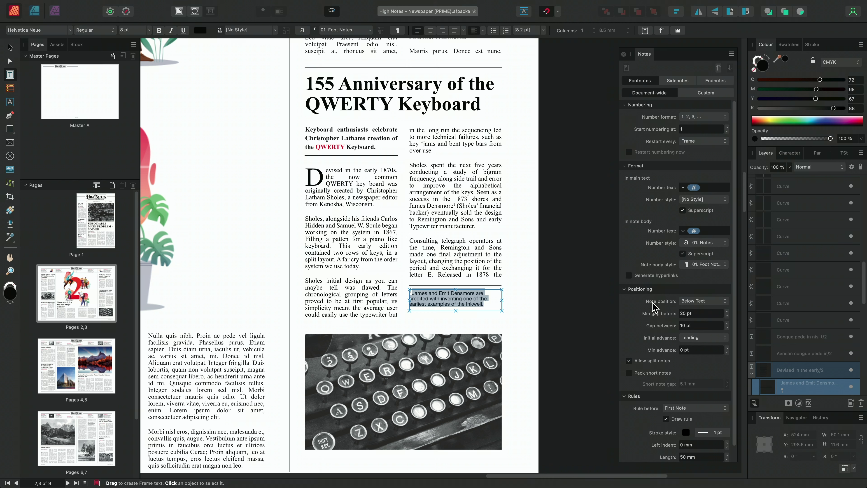
- Position the footnotes Below Frame with a minimum gap before of 0 pt
click(714, 303)
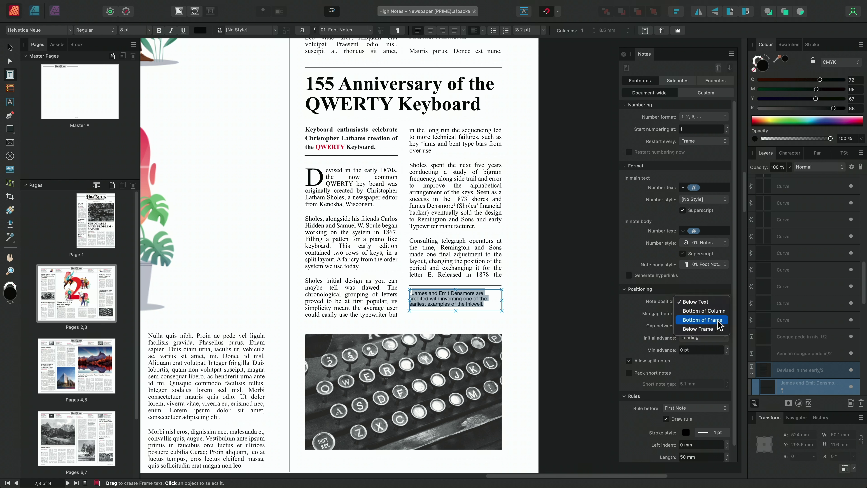
click(717, 328)
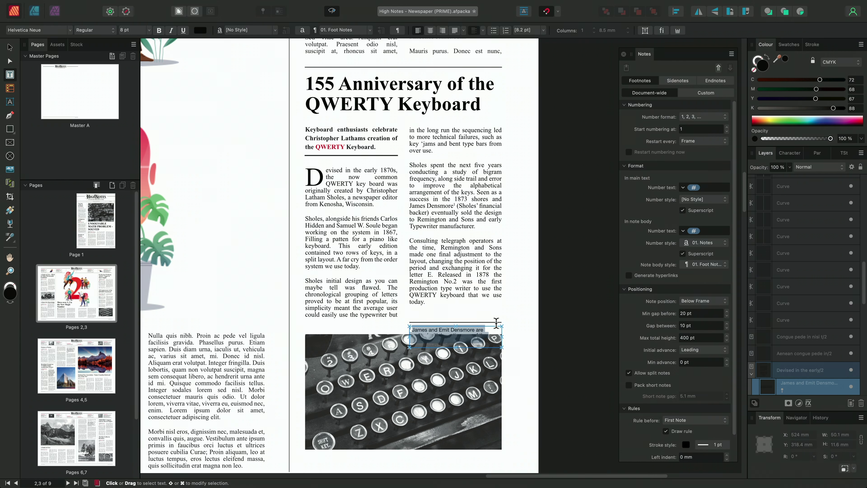
click(708, 313)
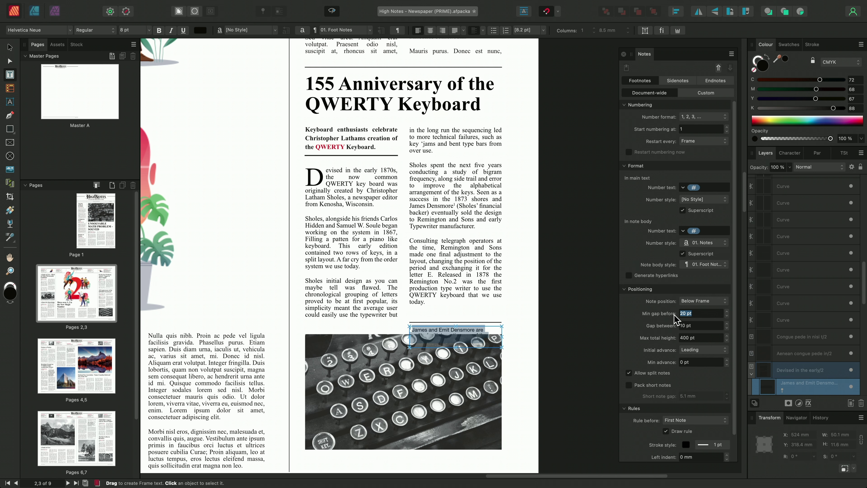
text(0)
key(Return)
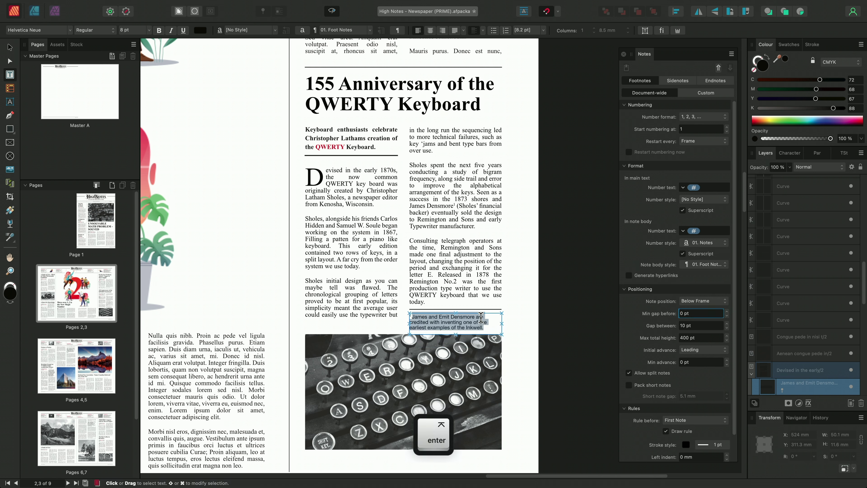
- Right-align the first footnote's text and deselect its frame
click(443, 30)
key(Escape)
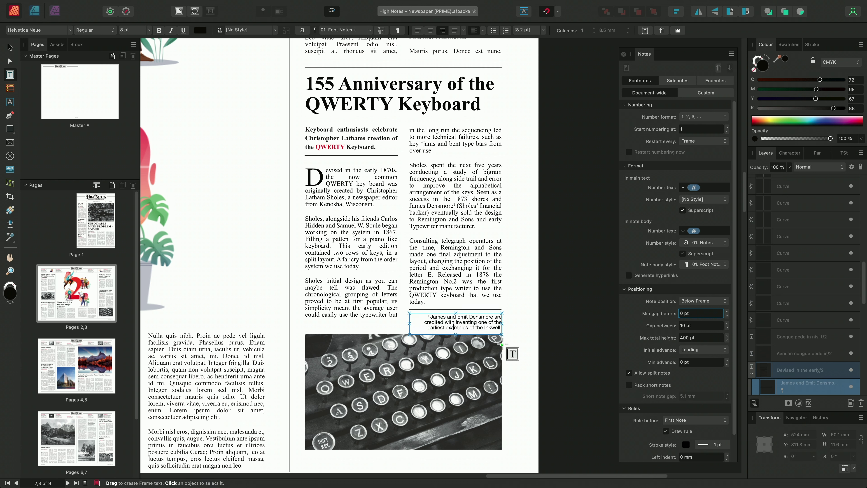
key(Escape)
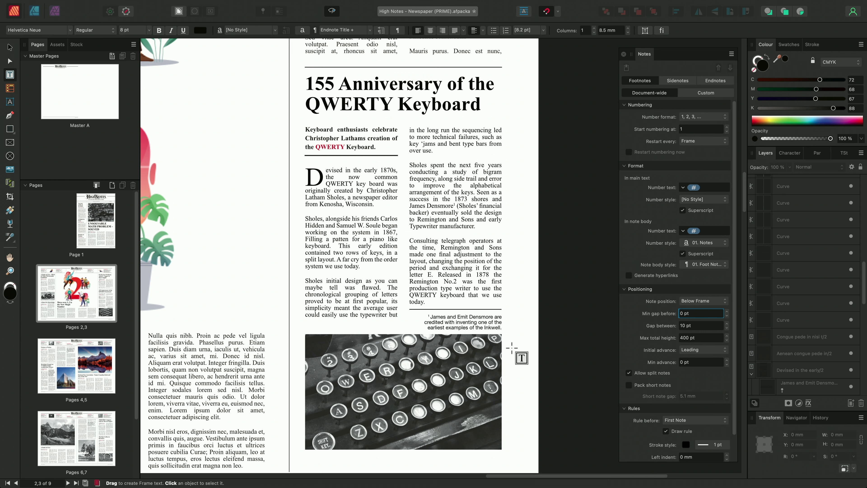
- Insert a second footnote after "Remington No.2" in the article and fill it with the second Foot Notes entry copied from the Pages file
click(457, 282)
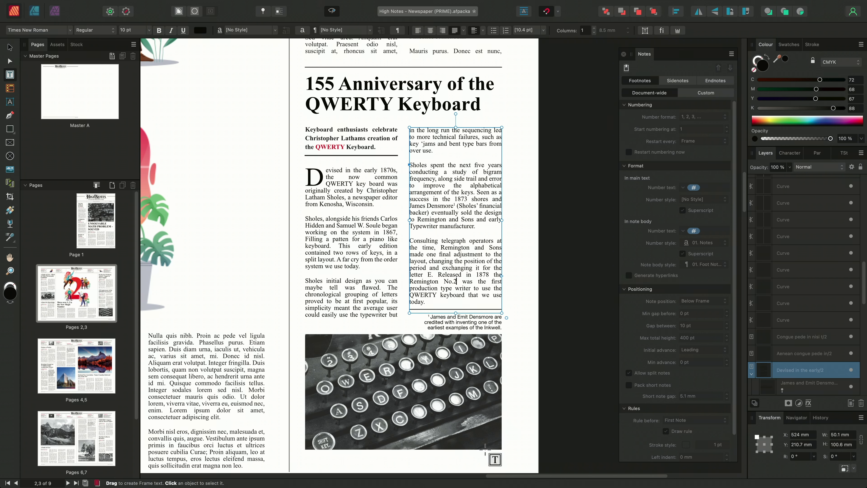
right_click(457, 282)
mouse_move(512, 361)
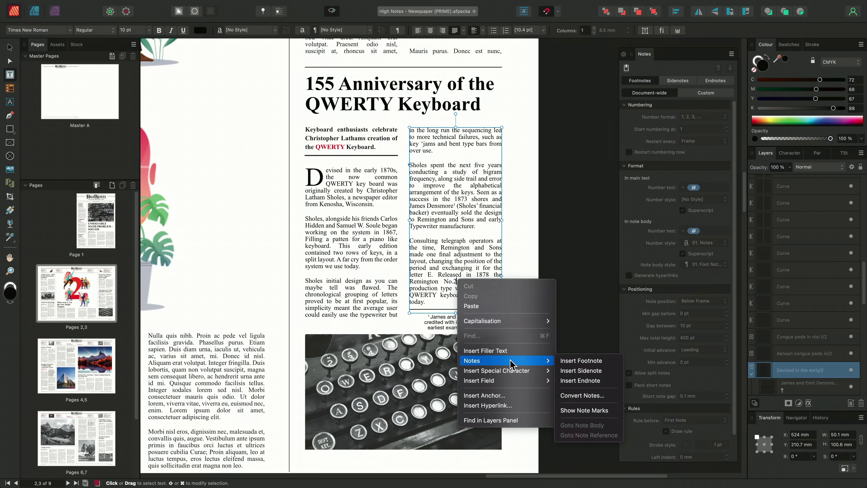
click(593, 361)
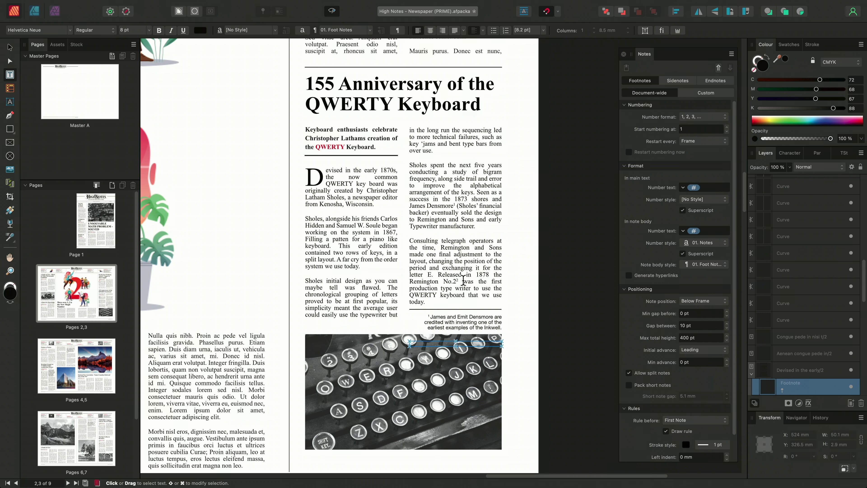
key(super+Tab)
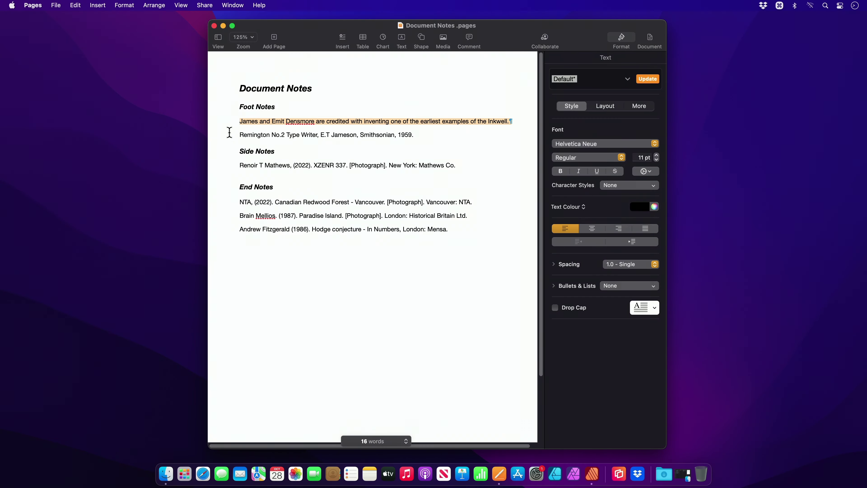
drag(229, 133, 425, 132)
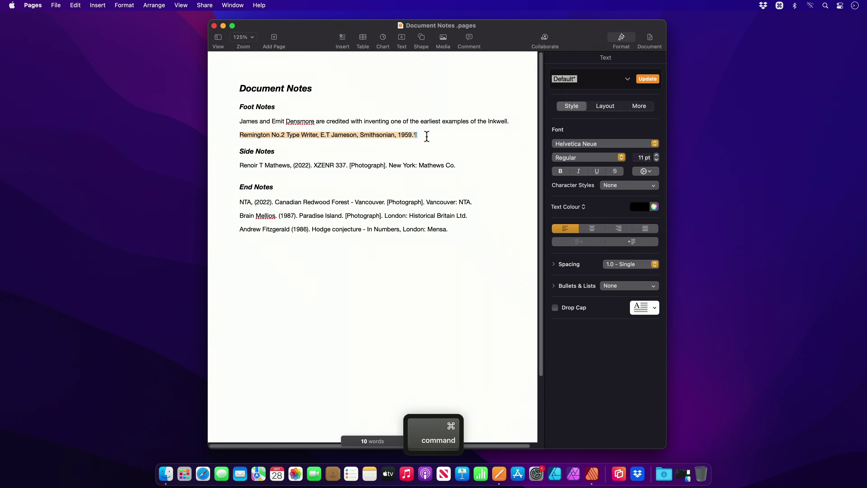
key(super+c)
key(super+Tab)
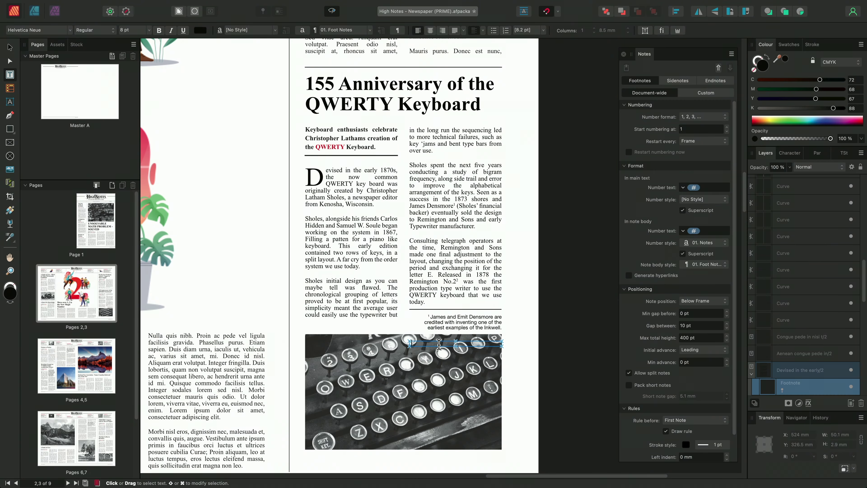
key(super+v)
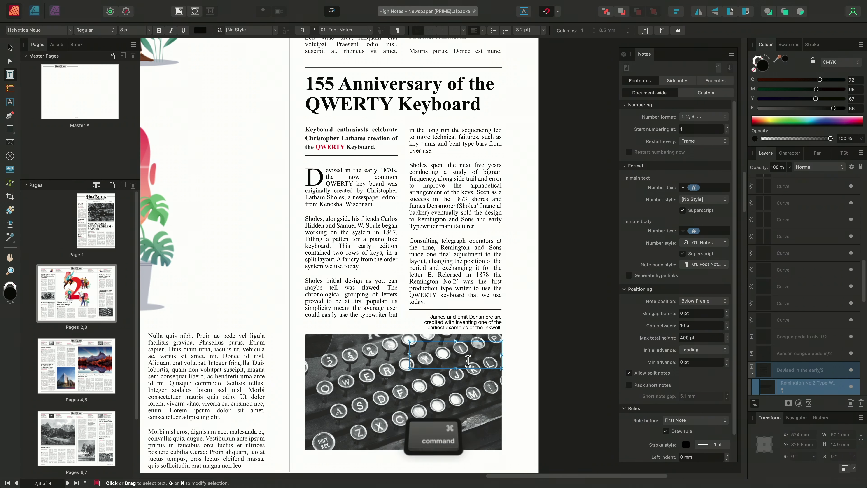
- Select all the second footnote's text and choose 01. Foot Notes as the note body style
key(super+a)
click(709, 266)
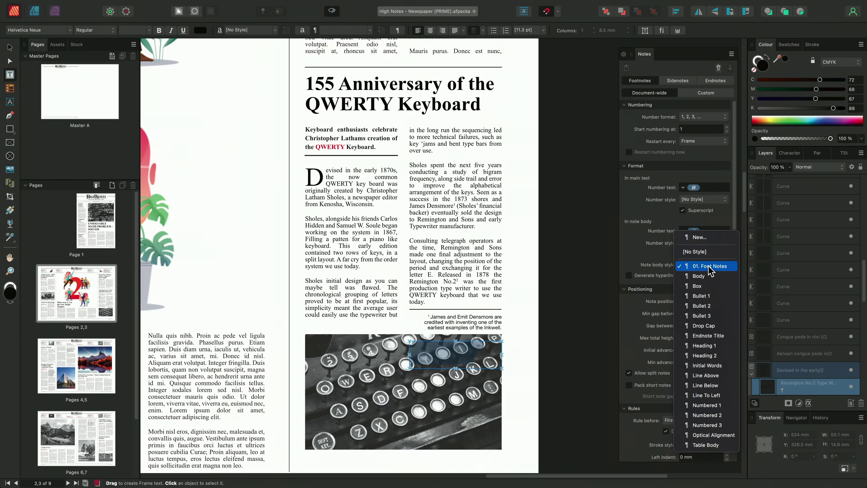
click(713, 267)
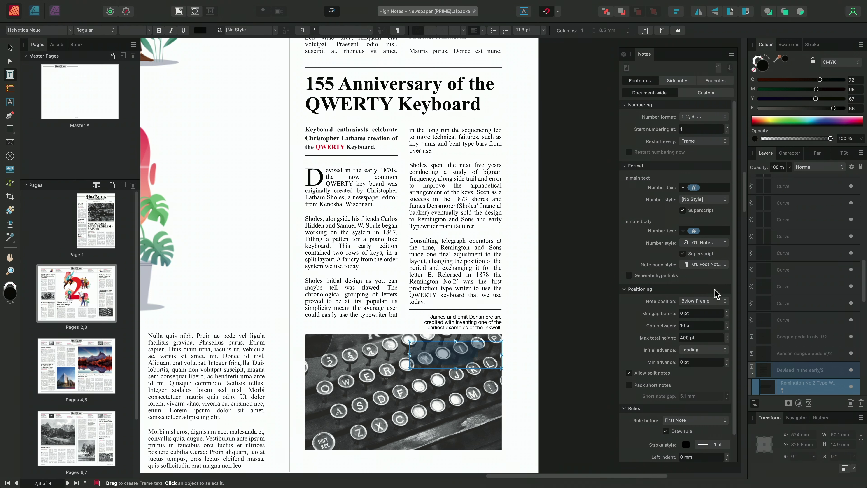
- Increase the gap between footnotes to 182 pt to place the second footnote below the typewriter photo
scroll(703, 322, down, 3)
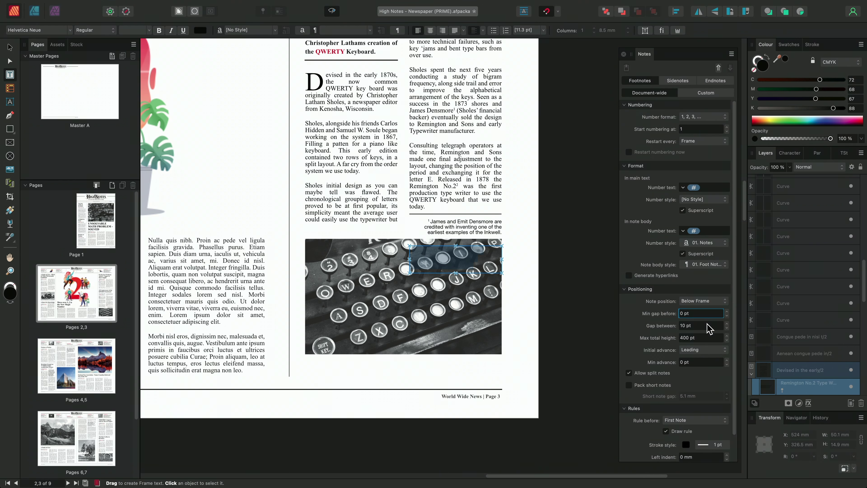
click(709, 327)
text(150)
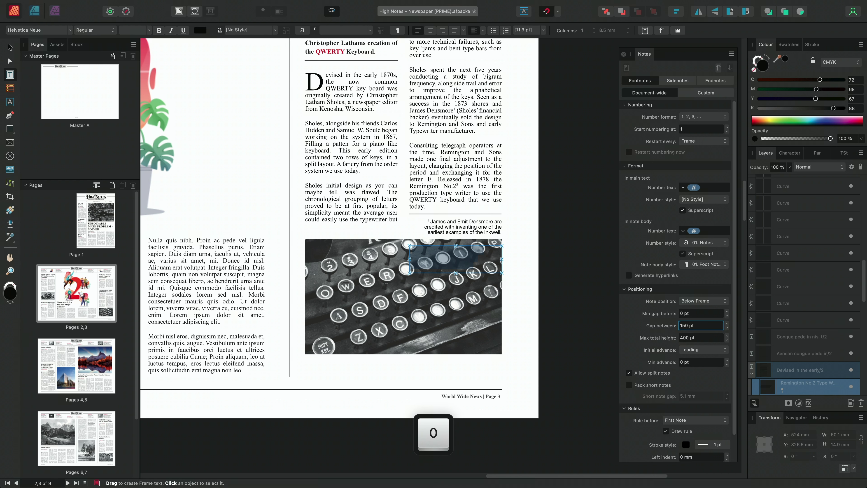
key(Return)
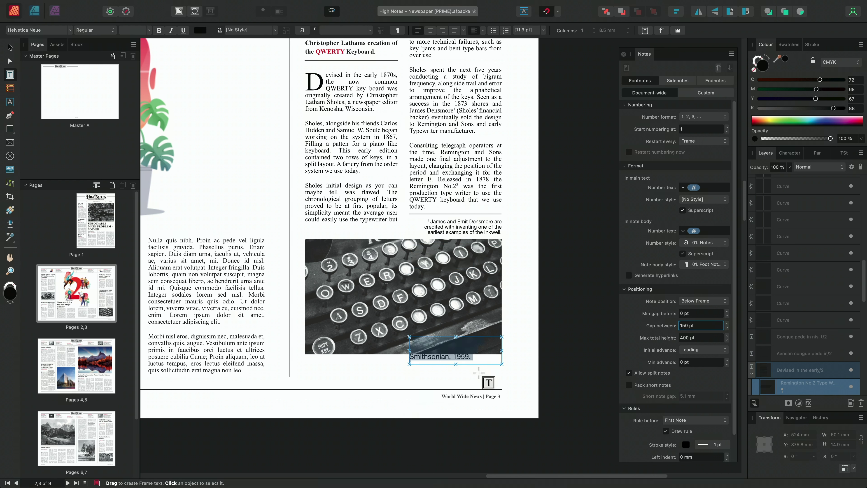
click(727, 323)
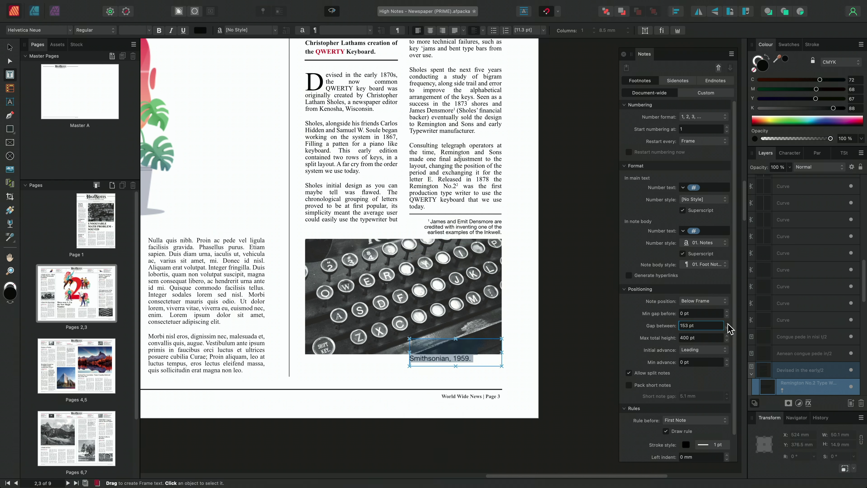
click(727, 323)
click(727, 324)
click(727, 323)
click(727, 323)
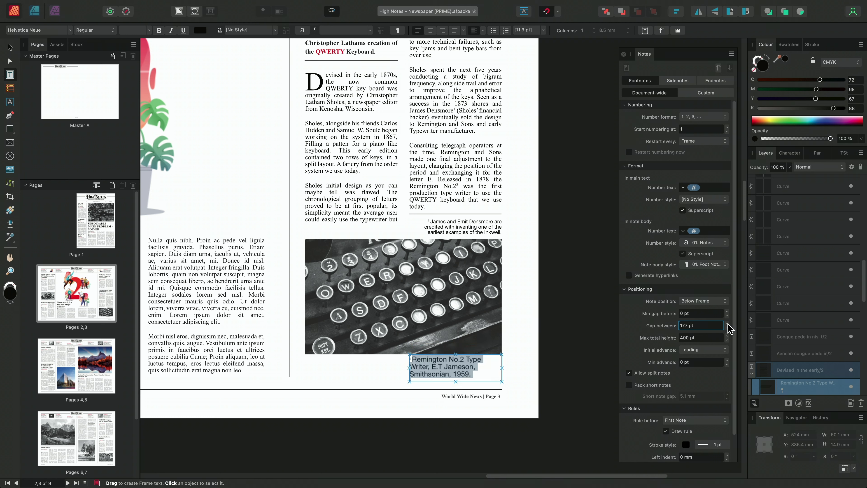
click(727, 323)
click(727, 324)
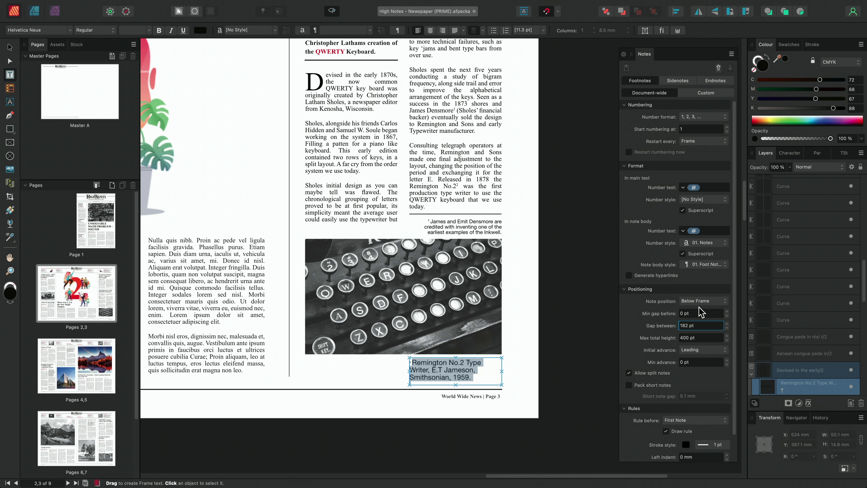
- Apply the 01. Foot Notes paragraph style to the second footnote's text, right-align it and deselect the frame
click(370, 30)
click(352, 66)
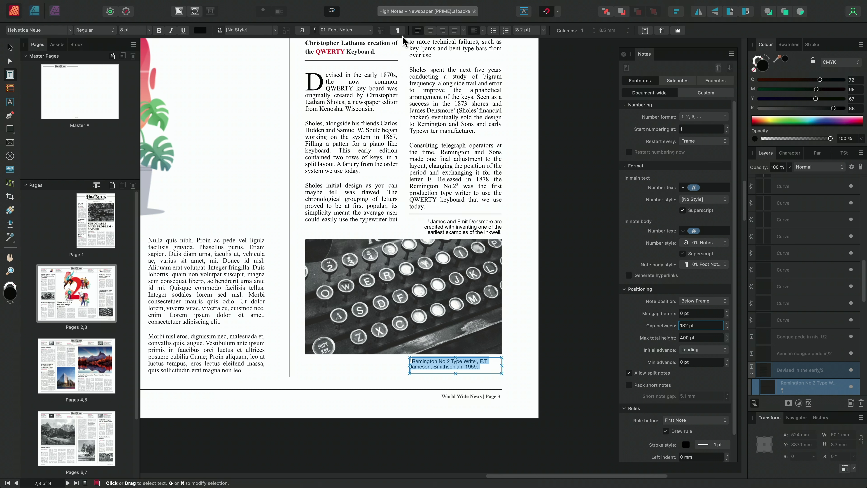
click(443, 30)
click(481, 369)
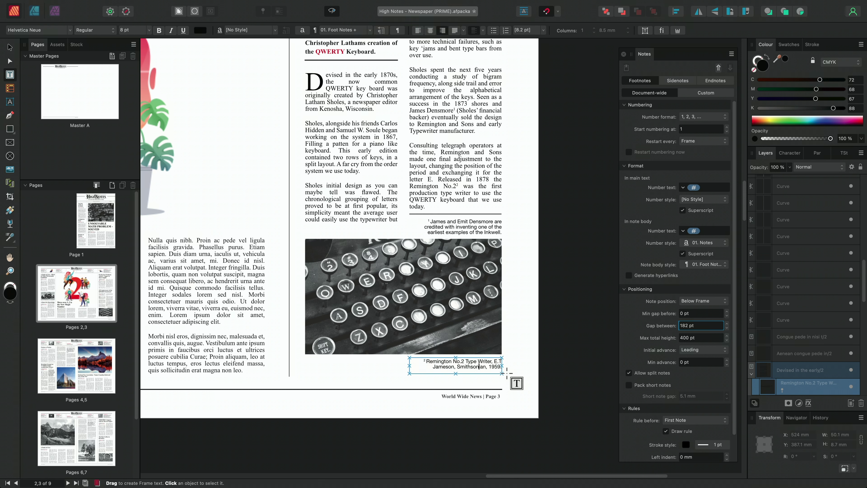
click(11, 47)
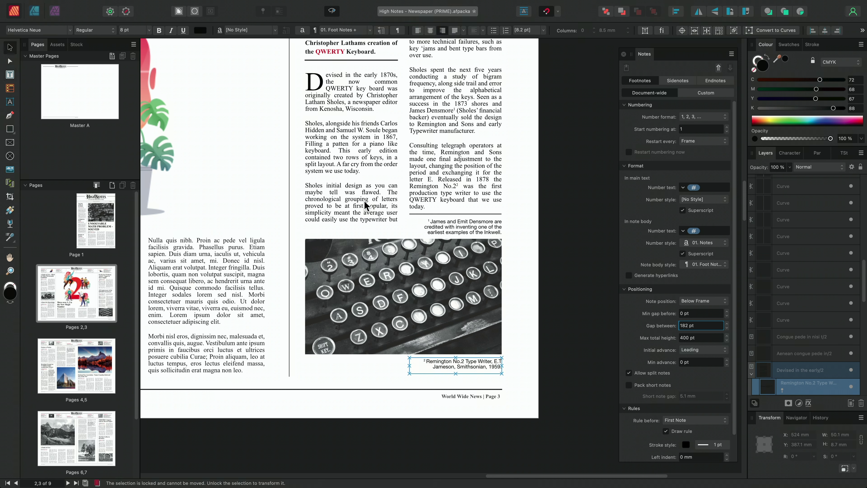
click(562, 282)
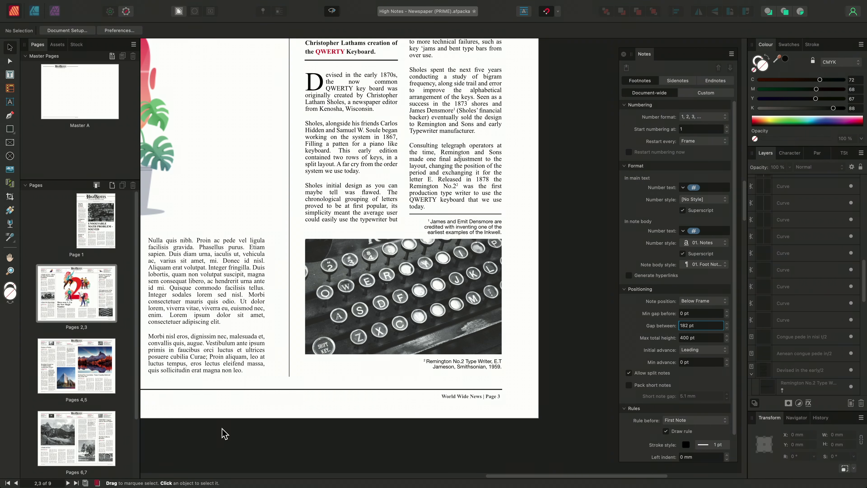
- Insert a sidenote at the end of the second column of the 75 Million Dollar Architecture Project article on page 4
double_click(55, 381)
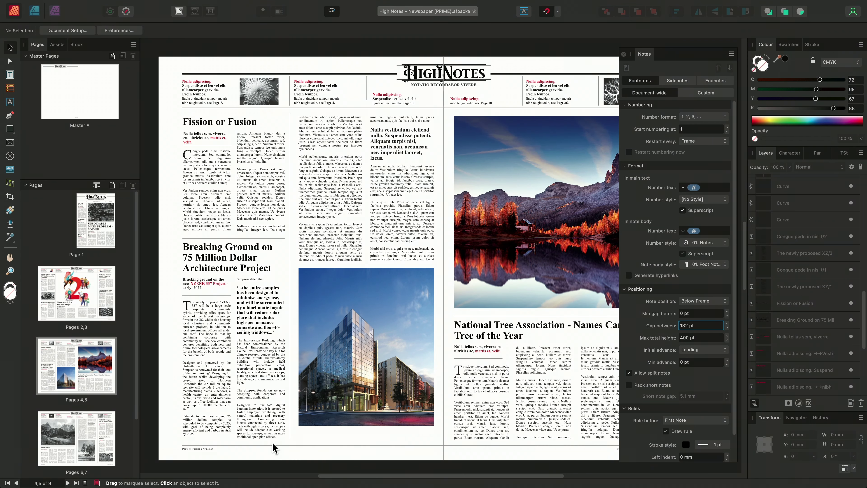
click(280, 437)
right_click(280, 437)
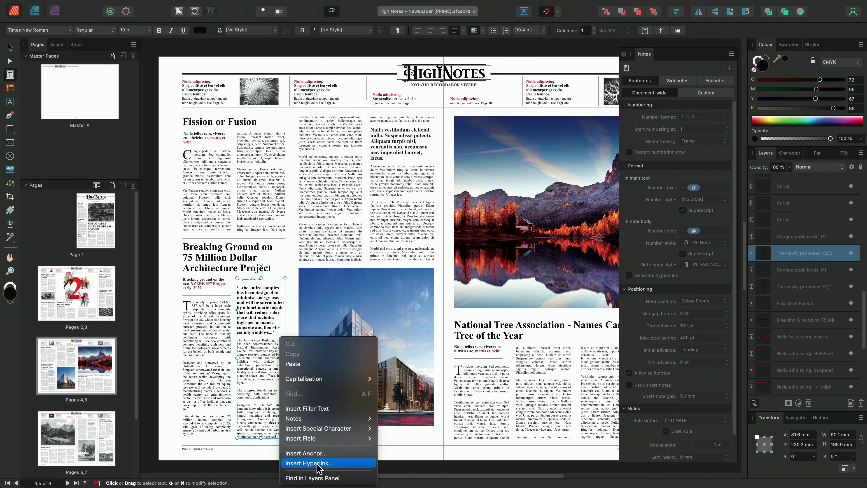
mouse_move(328, 419)
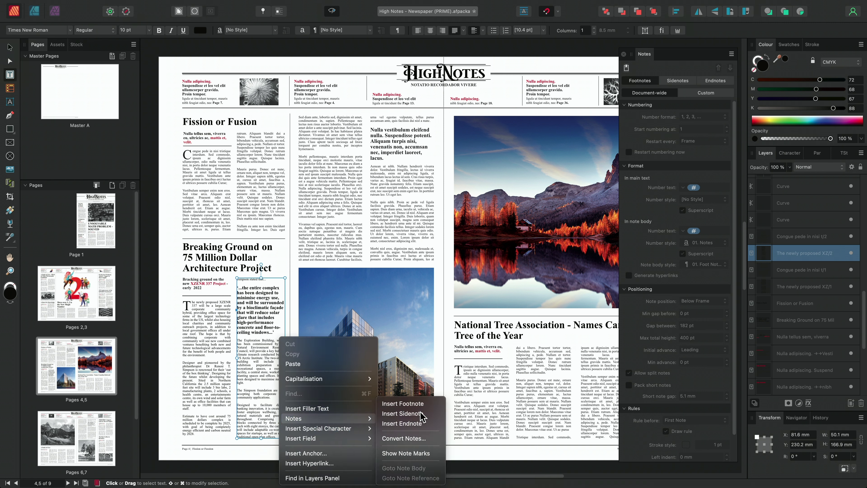
click(398, 415)
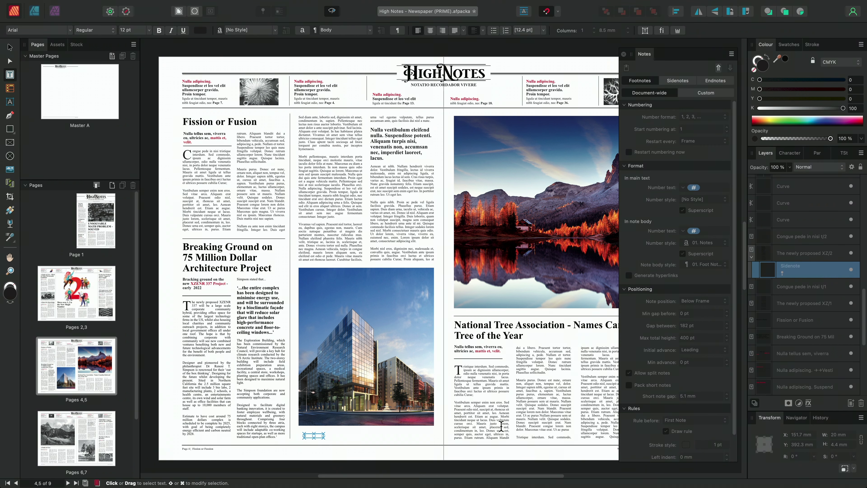
- Insert an endnote in the second column of the 100 Million Pounds Real Estate Investment article on page 8
scroll(405, 421, right, 10)
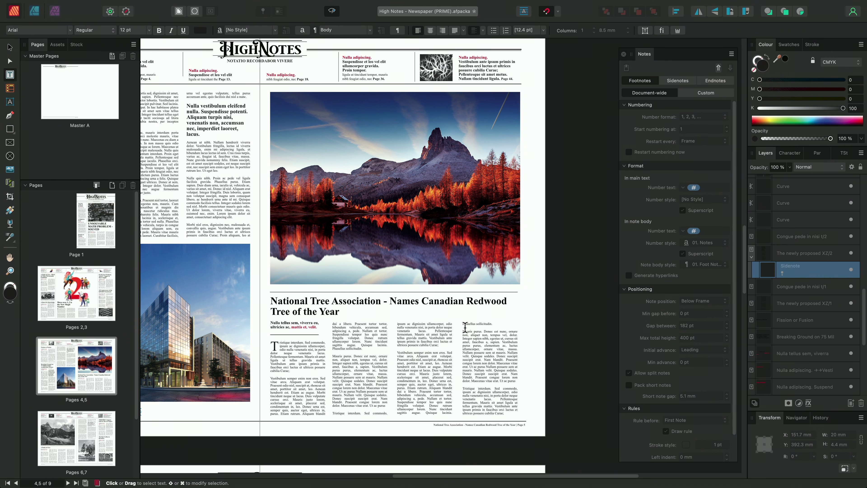
click(442, 345)
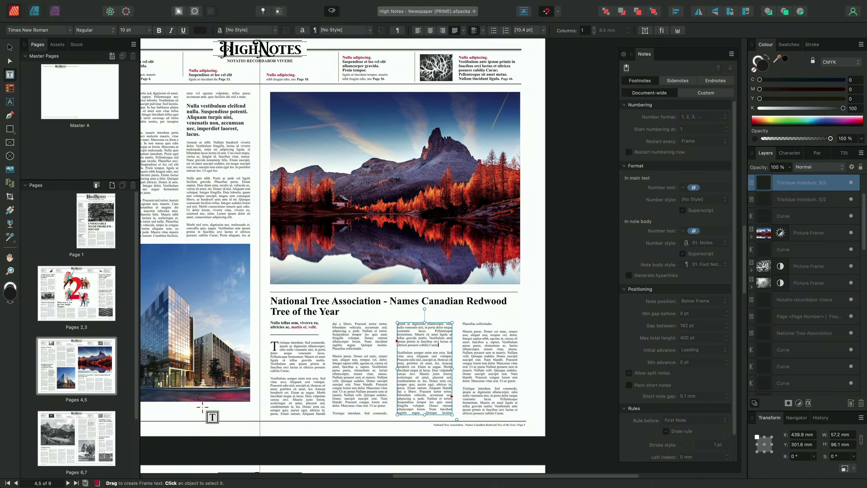
scroll(74, 433, down, 3)
click(73, 433)
scroll(495, 362, down, 3)
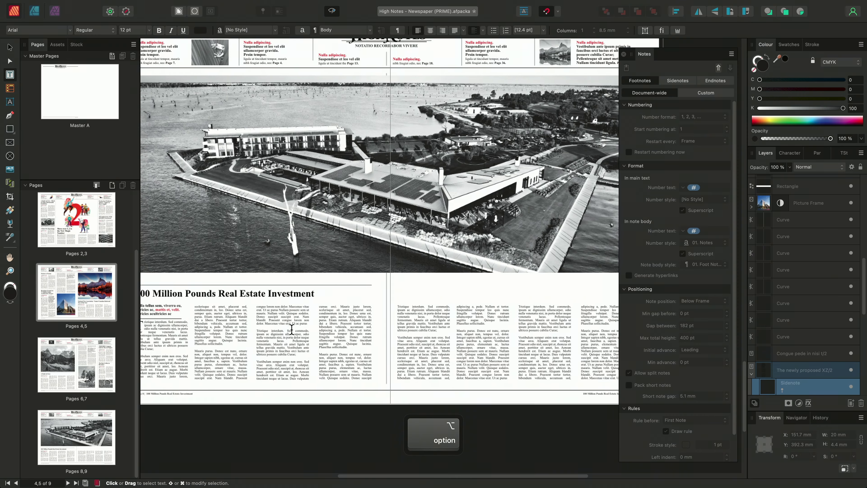
scroll(383, 310, up, 5)
click(333, 330)
right_click(333, 330)
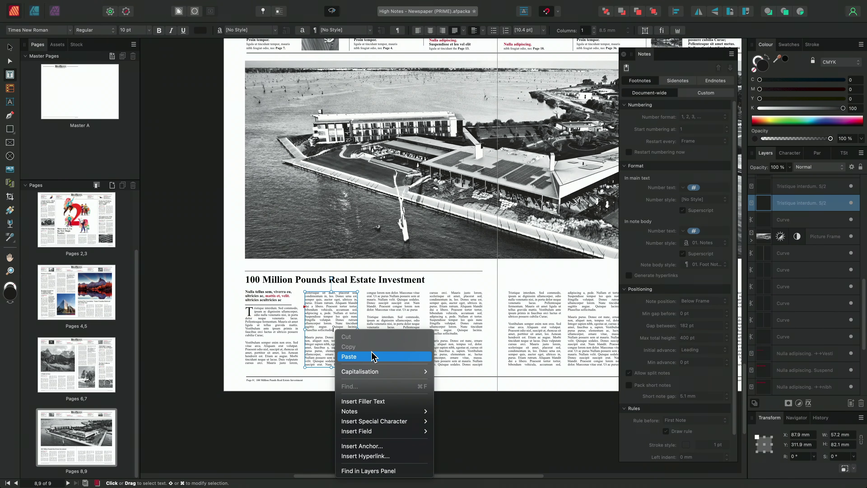
mouse_move(384, 411)
click(480, 424)
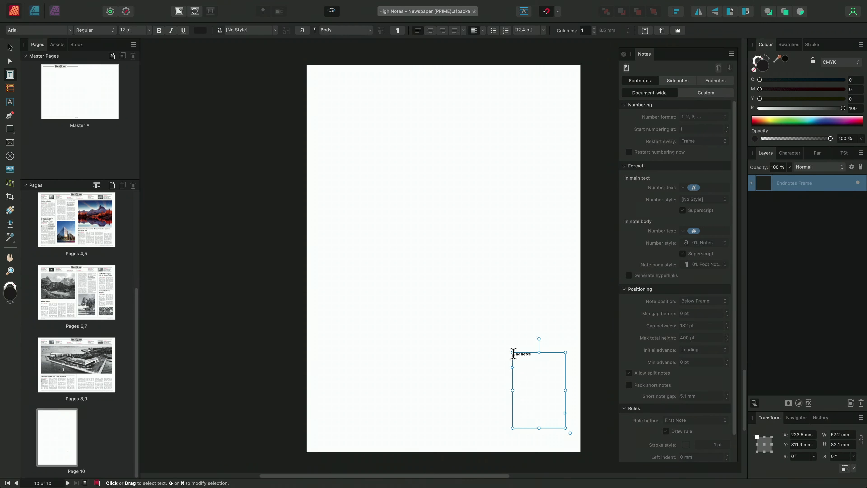
- Enlarge the endnotes frame on page 10 to about 259 × 346 mm and apply Master A to the page
drag(513, 352, 327, 109)
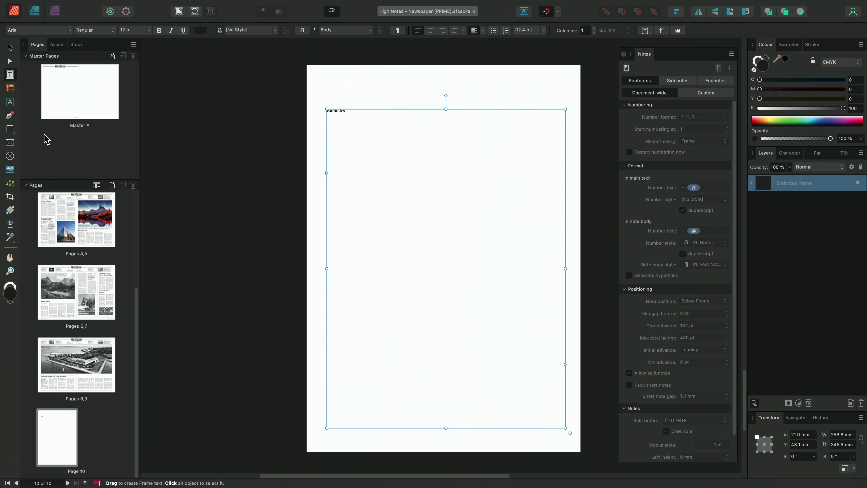
click(10, 47)
click(73, 93)
drag(54, 83, 60, 431)
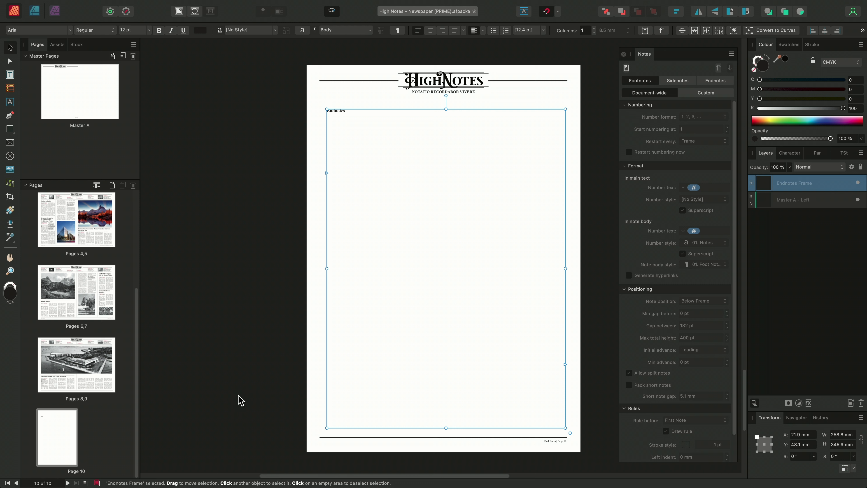
- Place the text cursor in the endnote body below the Endnotes heading and check the Show Note Marks option
double_click(332, 116)
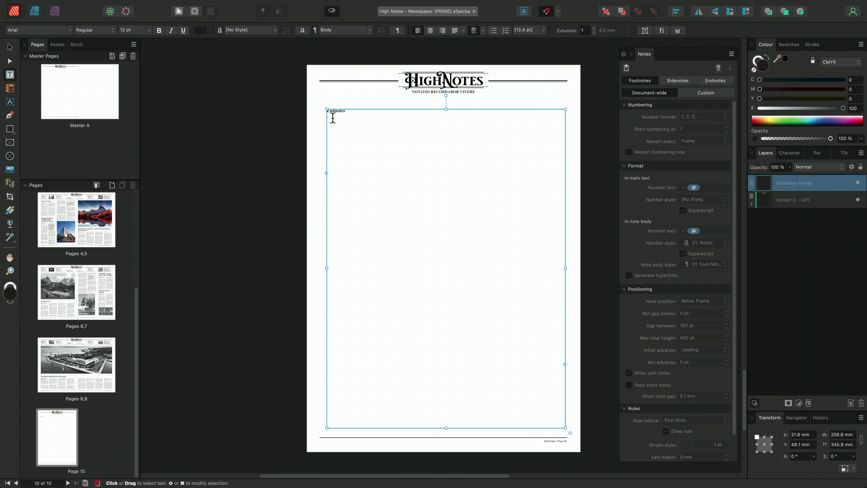
scroll(333, 118, up, 5)
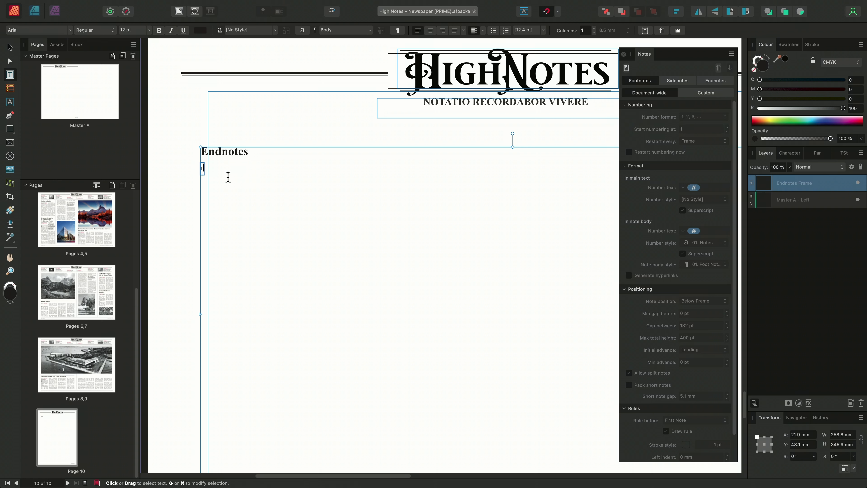
mouse_move(201, 5)
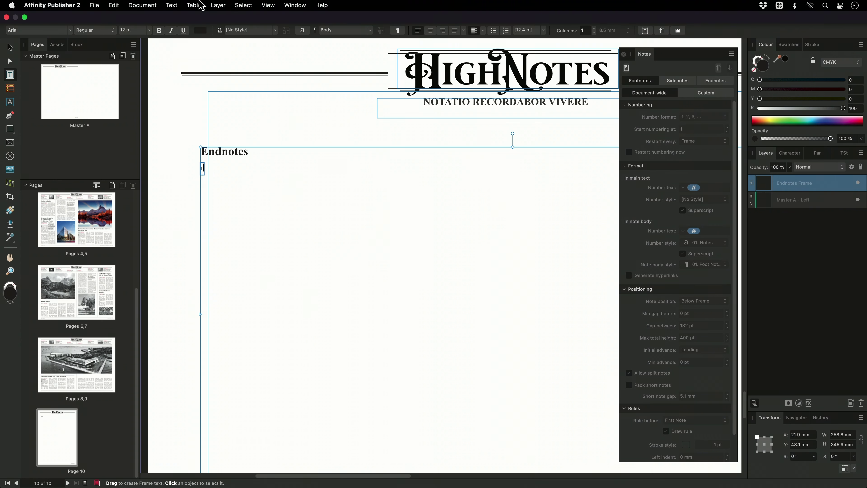
click(171, 5)
mouse_move(184, 276)
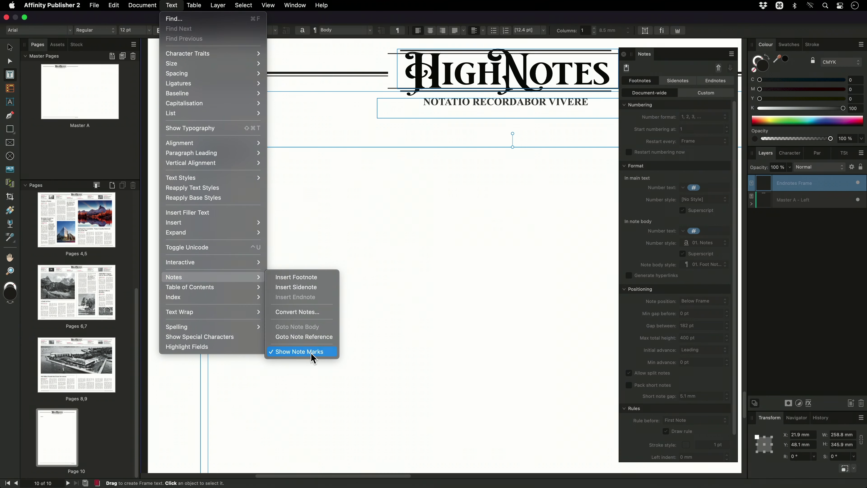
click(270, 175)
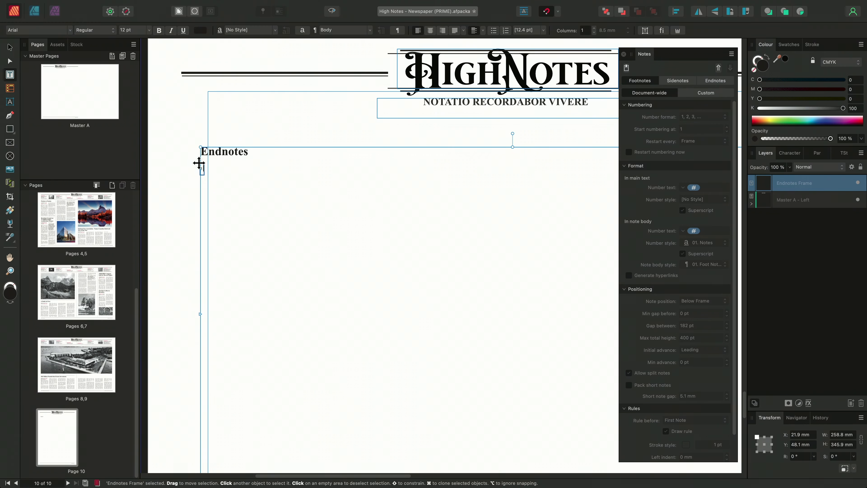
- Fill the endnote with the first End Notes entry copied from the Pages file and remove the trailing line break
key(super+Tab)
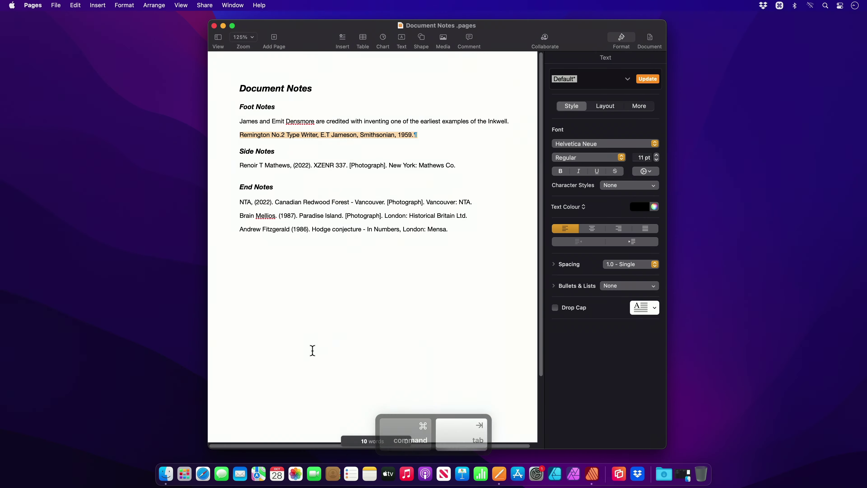
click(269, 244)
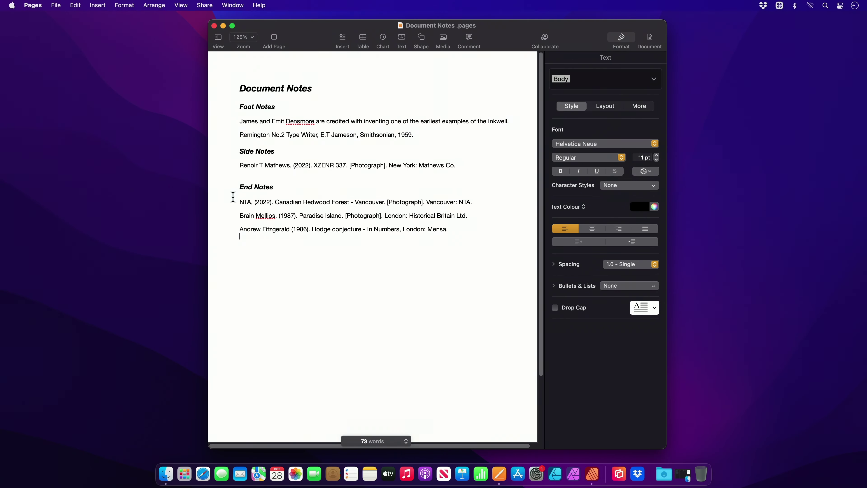
triple_click(264, 202)
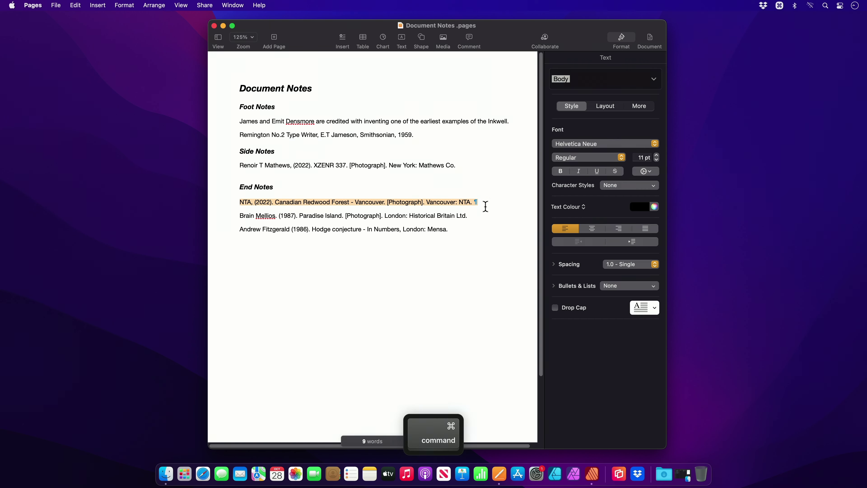
key(super+c)
key(super+Tab)
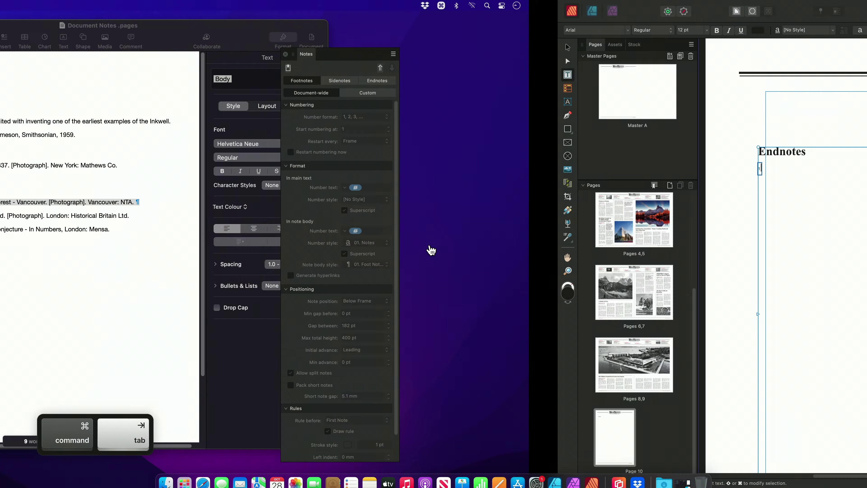
click(431, 249)
key(super+v)
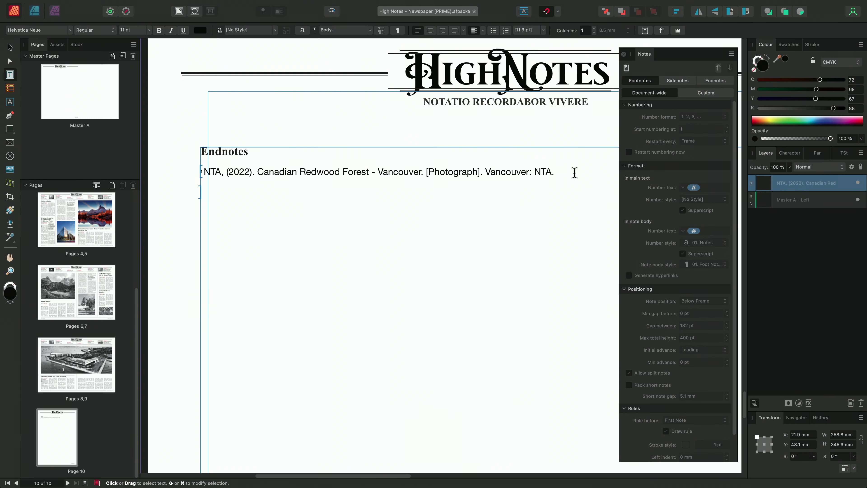
key(BackSpace)
- Open the Convert Notes dialog from the first footnote of the QWERTY Keyboard article on page 3
scroll(575, 173, down, 5)
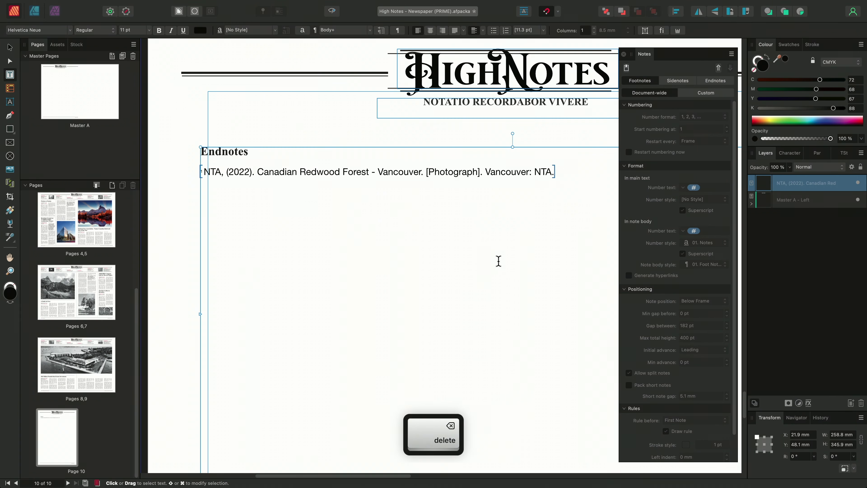
scroll(455, 298, down, 5)
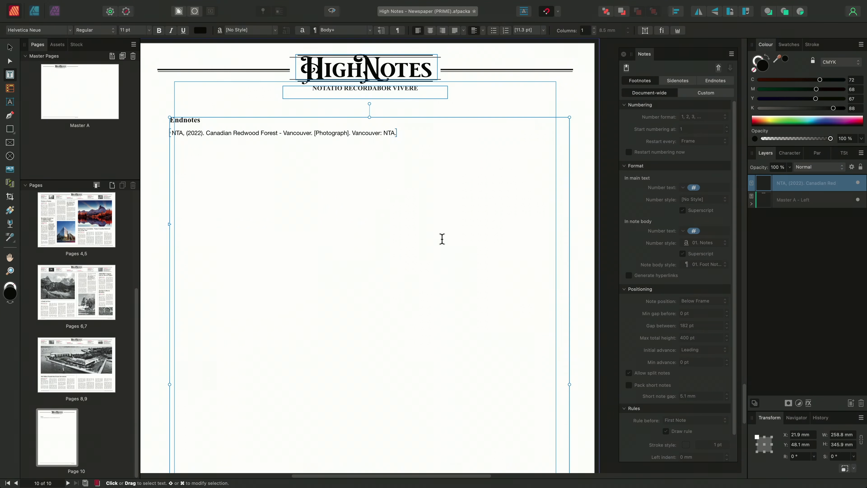
drag(442, 238, 454, 263)
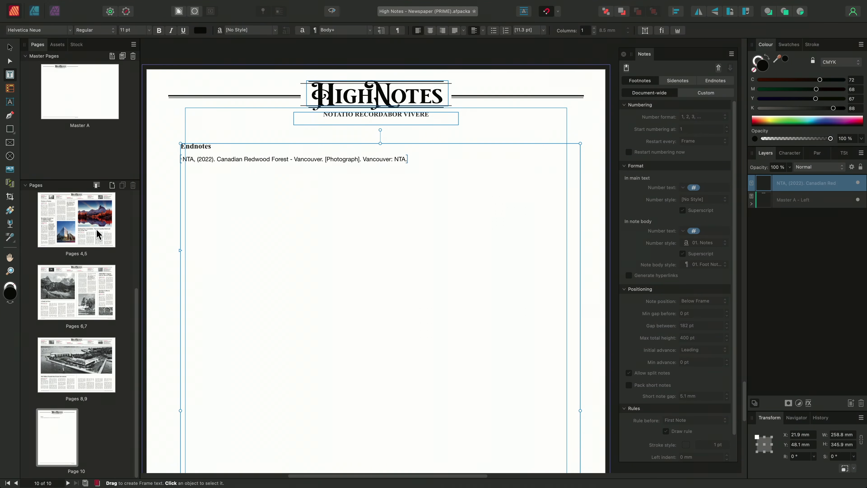
scroll(85, 263, up, 3)
scroll(85, 263, up, 8)
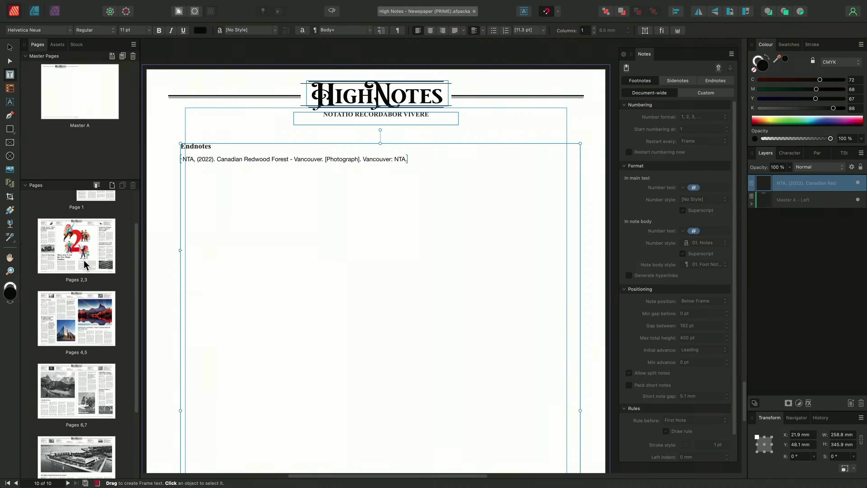
click(104, 256)
scroll(585, 414, right, 10)
scroll(585, 414, down, 3)
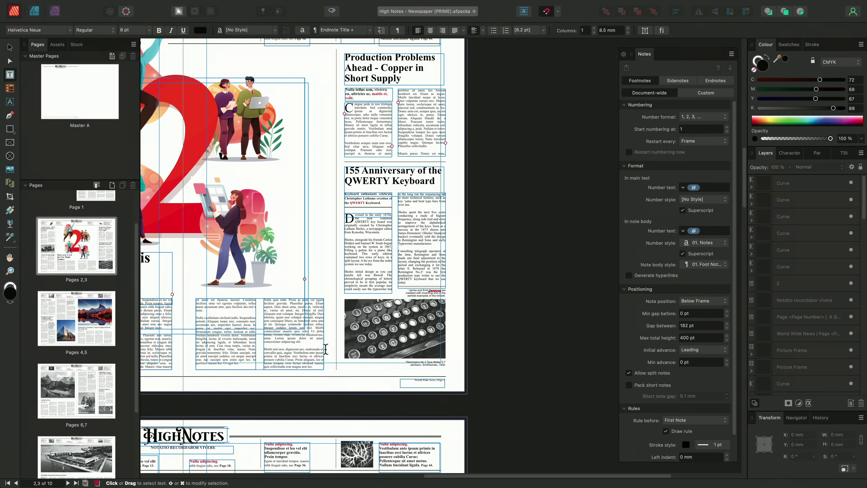
scroll(459, 350, up, 3)
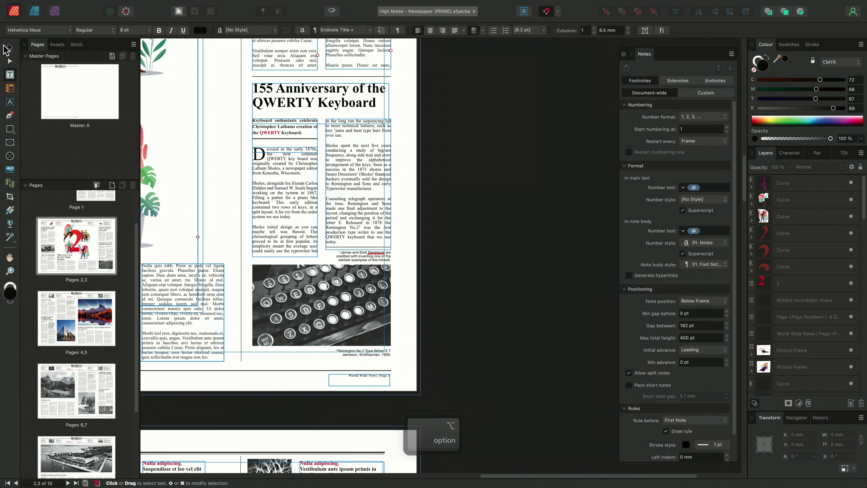
click(366, 255)
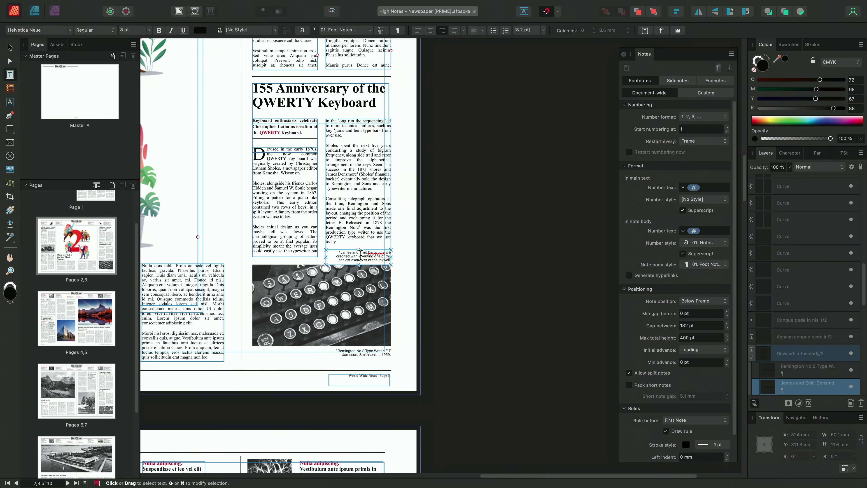
right_click(360, 255)
mouse_move(420, 350)
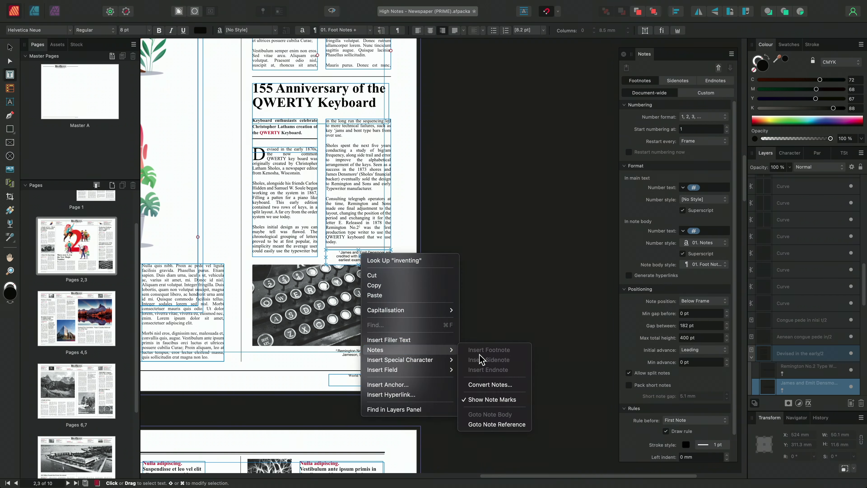
click(519, 387)
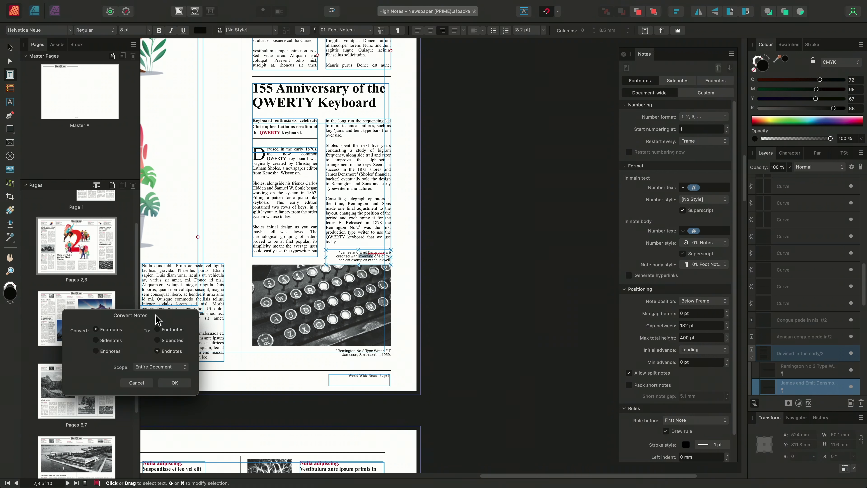
- Convert footnotes to endnotes with the scope Entire Document and go to page 10 to view the endnotes
drag(156, 316, 429, 155)
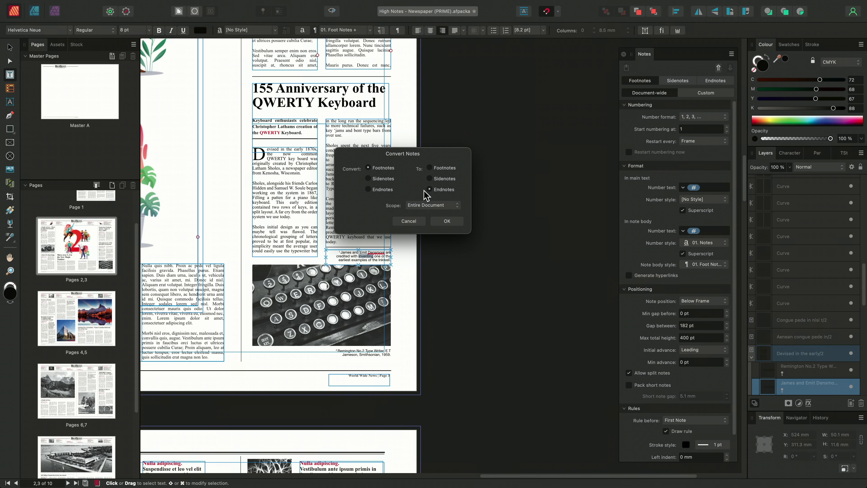
click(436, 207)
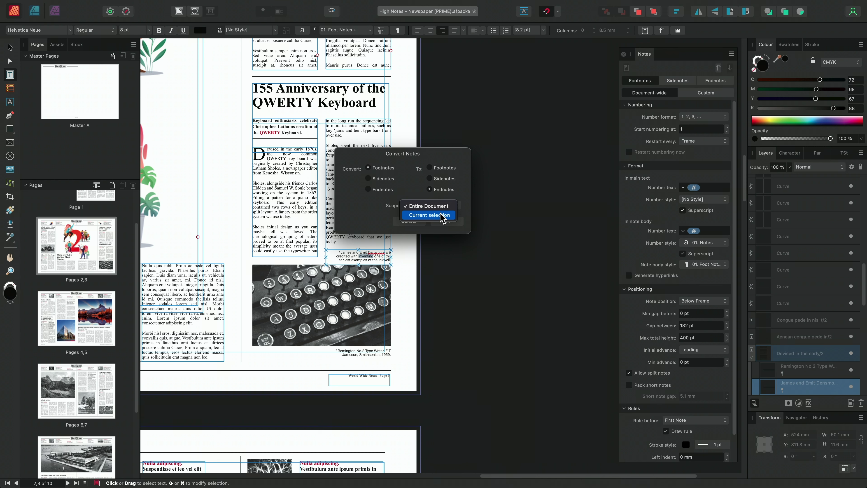
click(406, 192)
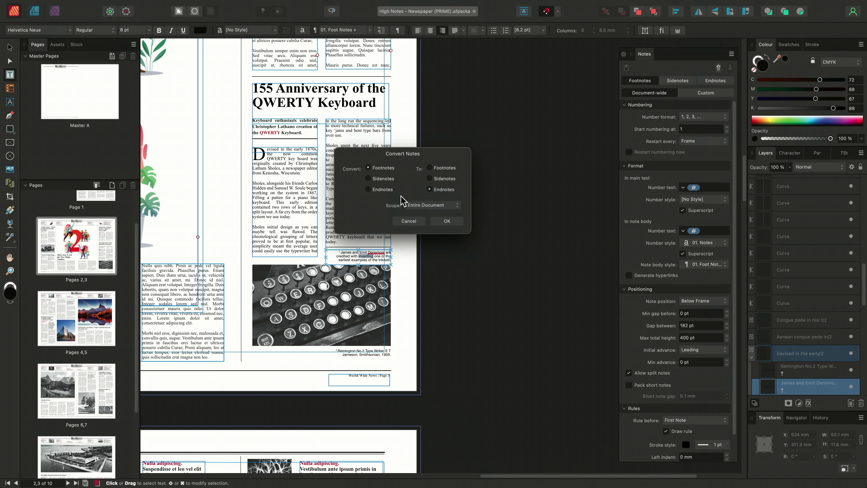
click(447, 222)
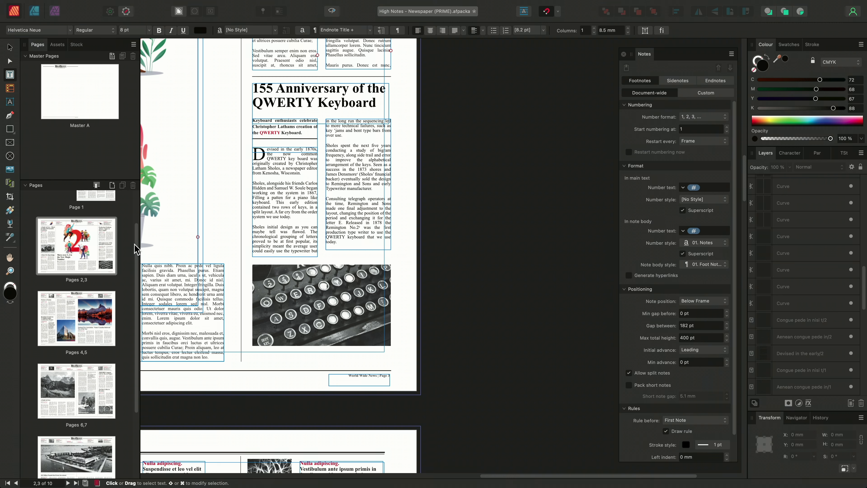
scroll(114, 414, down, 5)
double_click(59, 444)
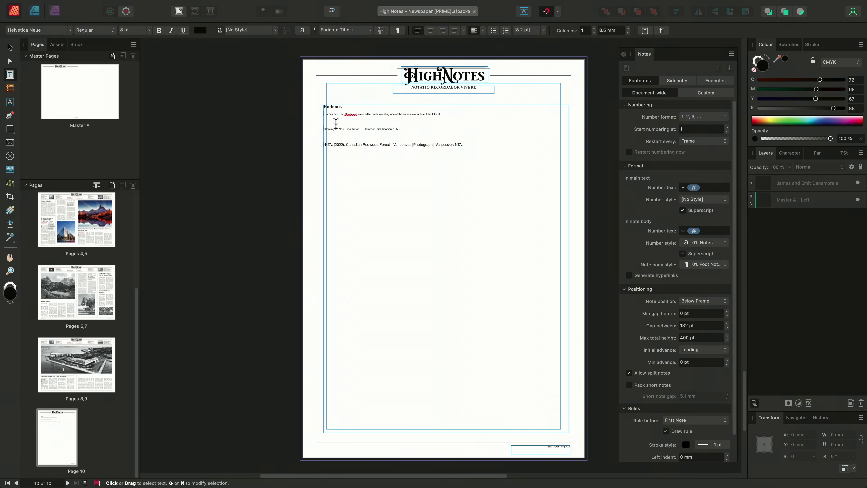
- Remove the blank lines separating the three entries below the Endnotes heading on page 10
alt+scroll(361, 147, up, 3)
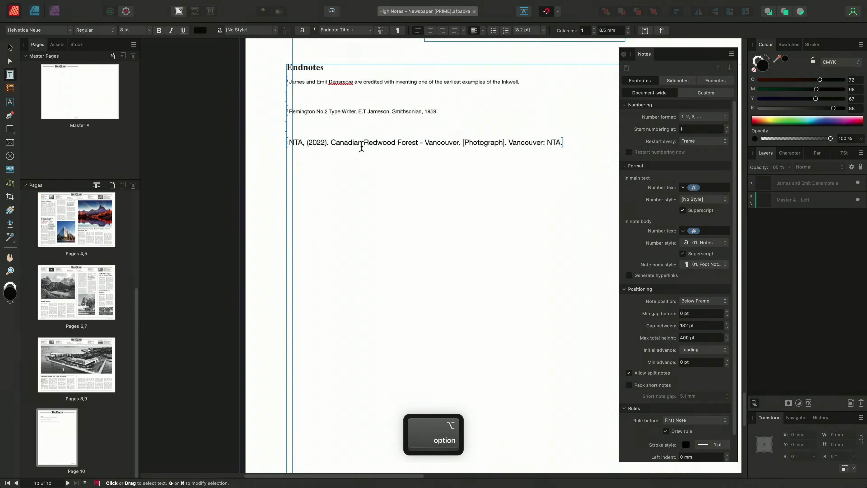
click(451, 109)
key(Delete)
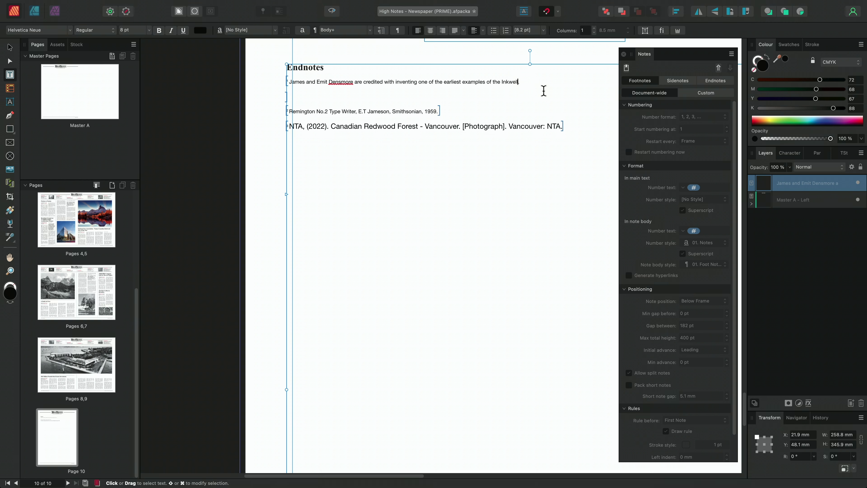
key(Delete)
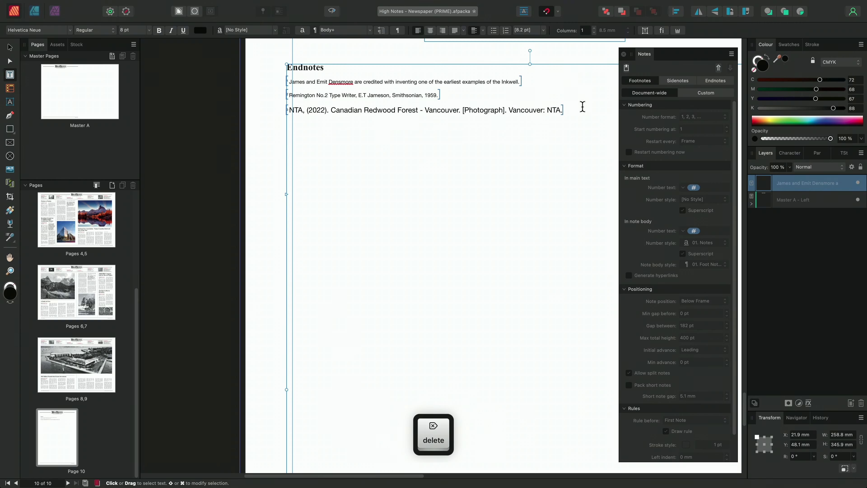
- Apply the 01. Foot Notes paragraph style to all three endnotes on page 10
drag(582, 106, 287, 79)
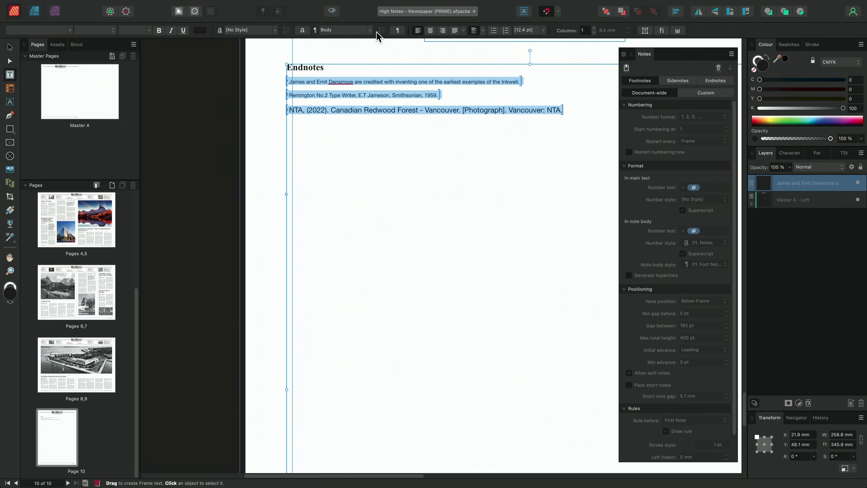
click(369, 30)
click(349, 65)
click(489, 97)
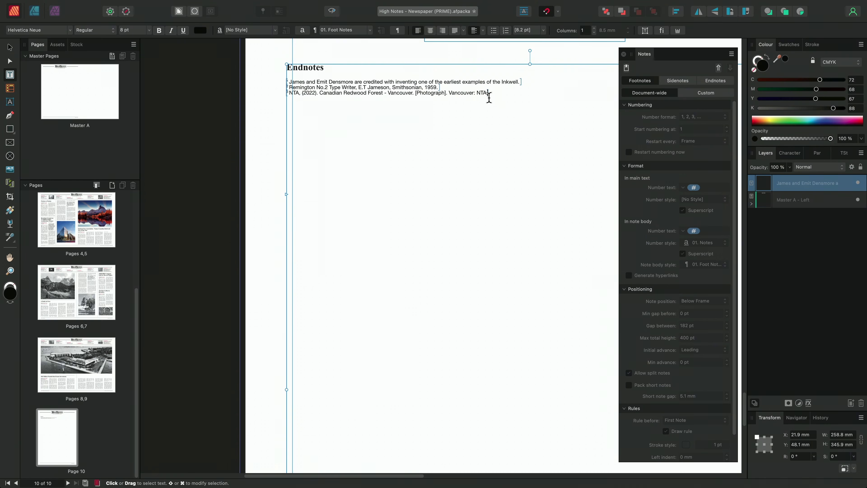
scroll(490, 146, up, 5)
scroll(489, 147, right, 7)
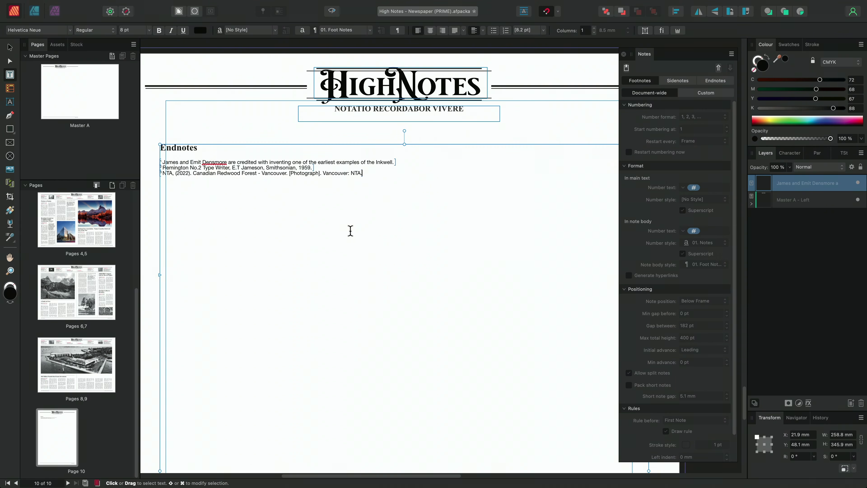
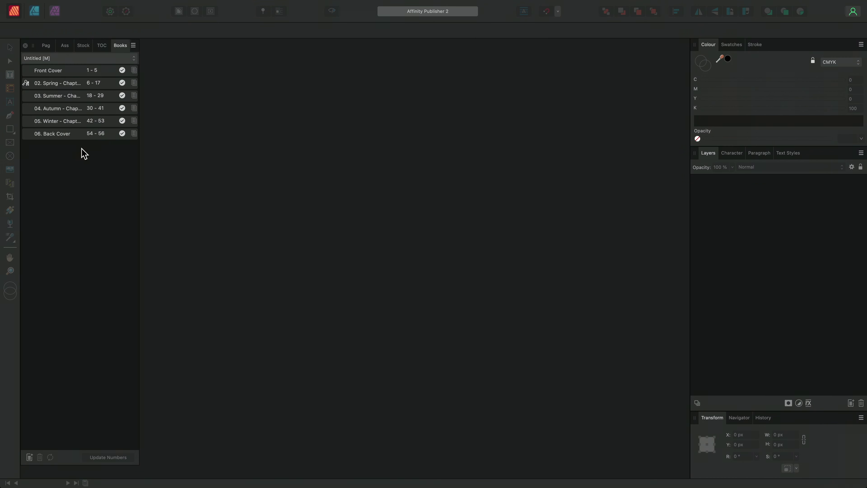
- Check the book's Update Numbers options, including updating before output and updating page numbers automatically
click(133, 46)
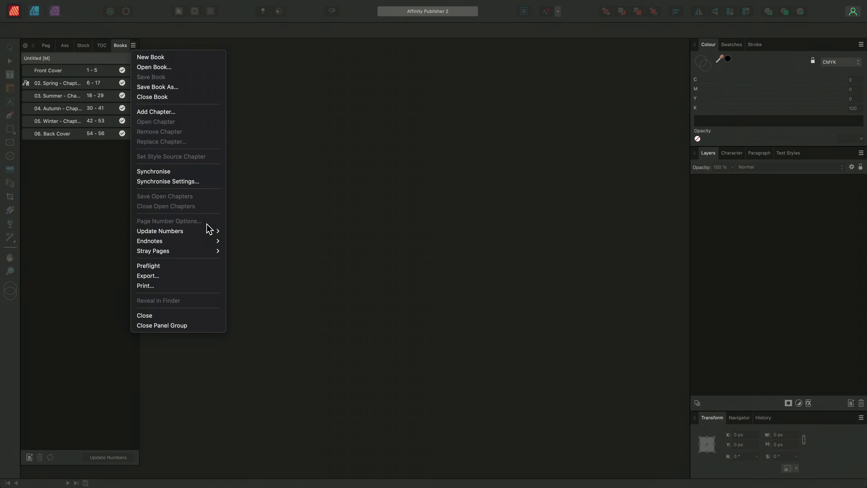
mouse_move(208, 231)
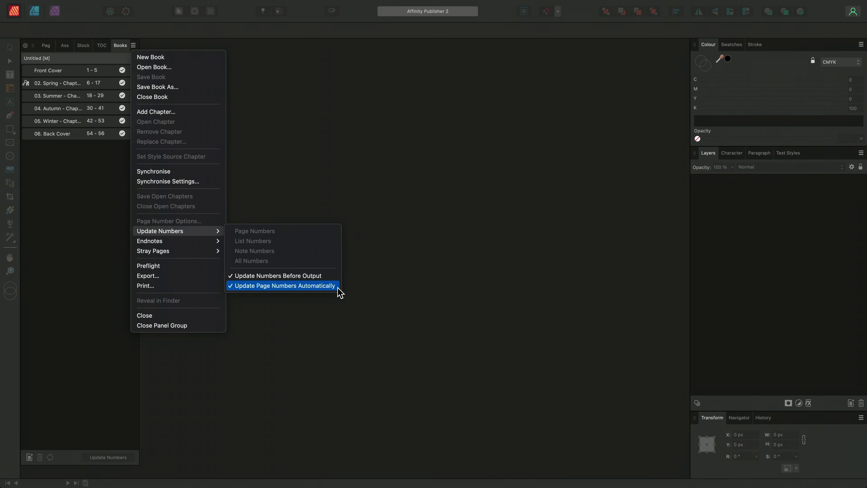
click(349, 158)
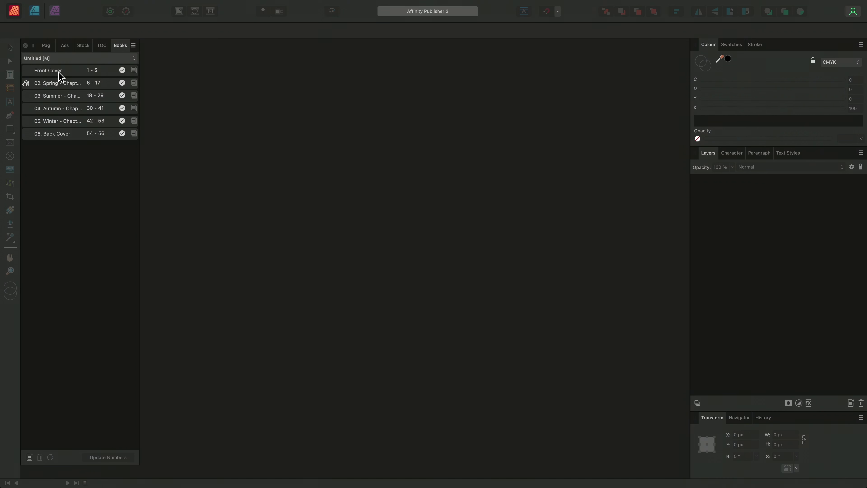
- Open the Front Cover chapter of the book and look through its pages around the Contents spread
double_click(73, 71)
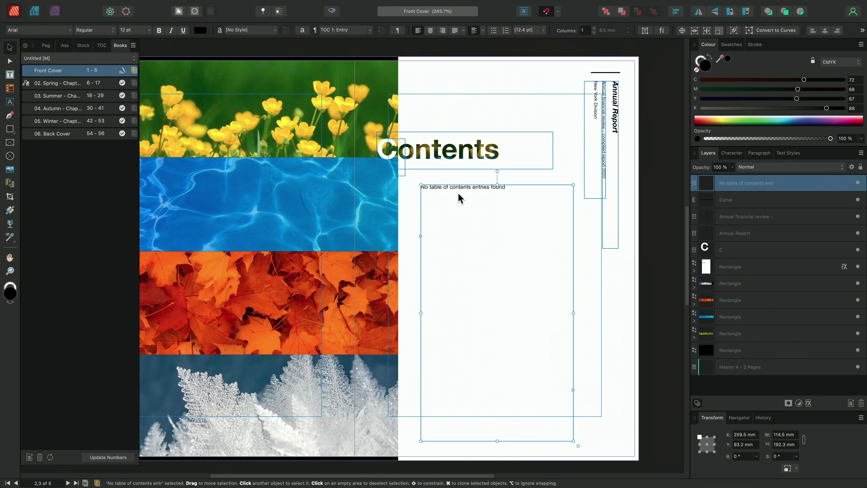
scroll(460, 212, up, 3)
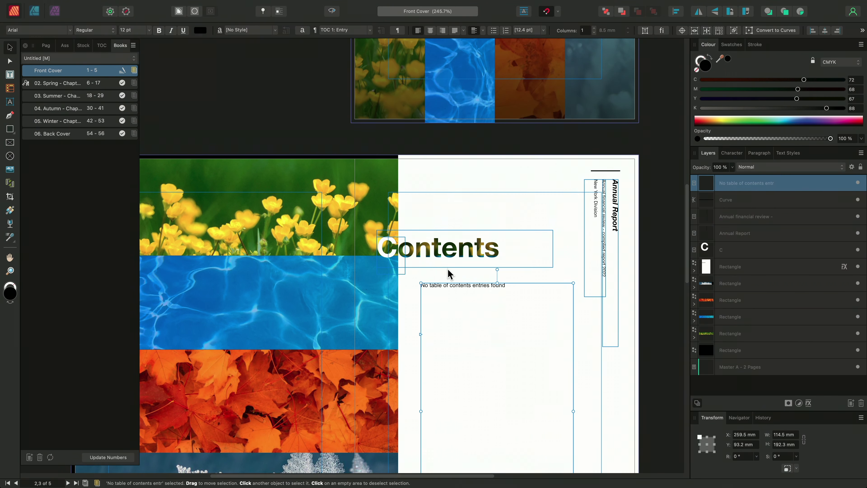
scroll(450, 273, down, 10)
scroll(450, 273, up, 5)
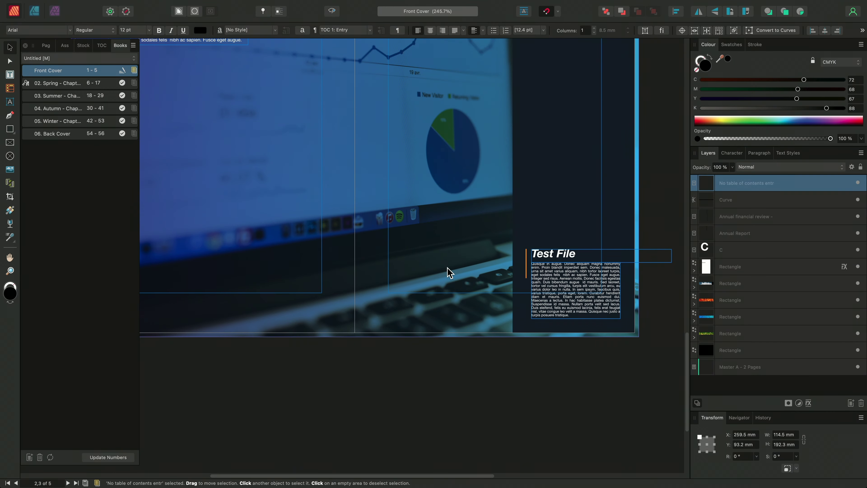
scroll(449, 273, up, 10)
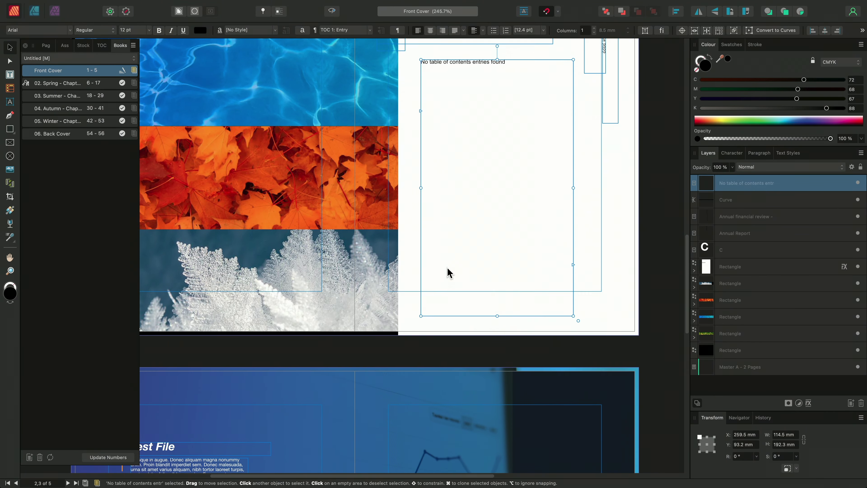
scroll(449, 273, up, 3)
scroll(438, 271, down, 2)
scroll(430, 273, up, 2)
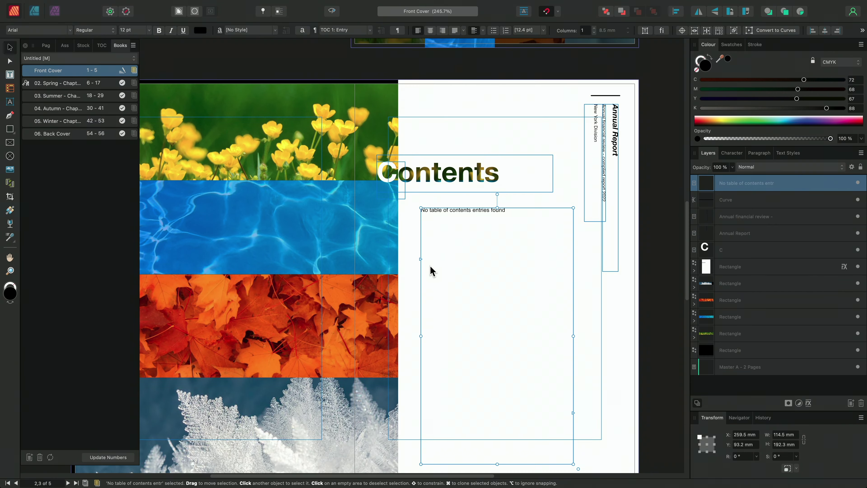
scroll(424, 258, down, 2)
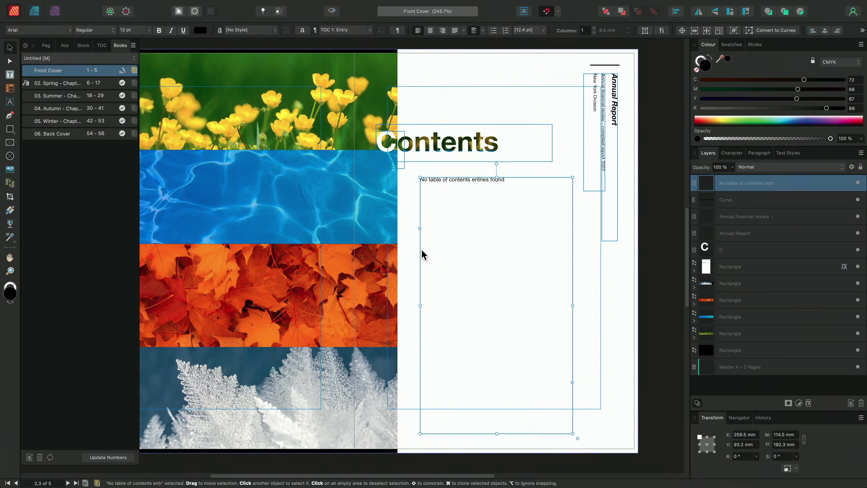
- Set the scope of TOC 1 to Book and update the table of contents on the Contents page
click(103, 46)
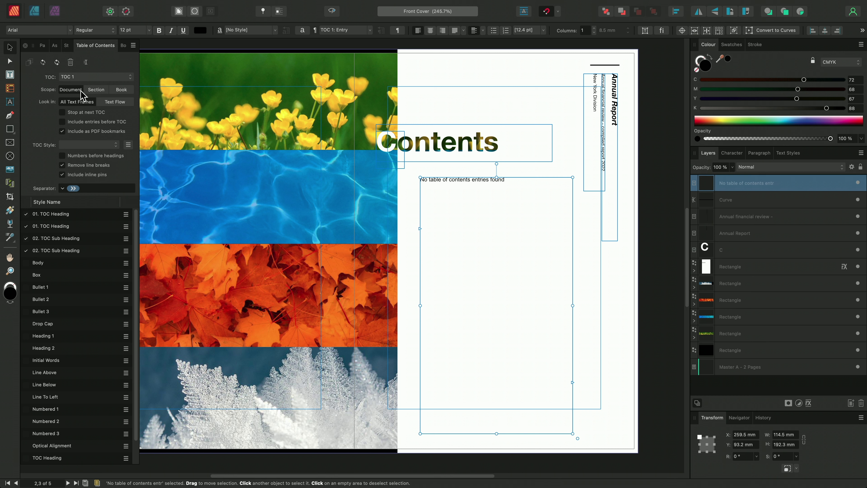
click(127, 90)
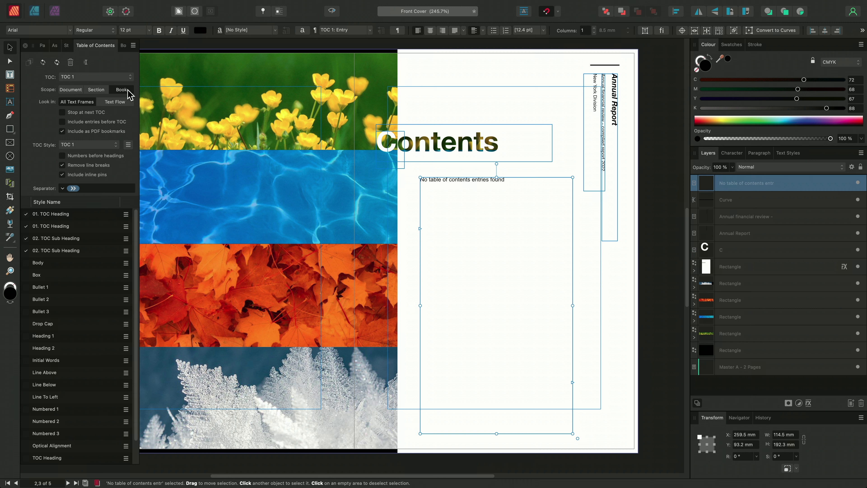
click(57, 62)
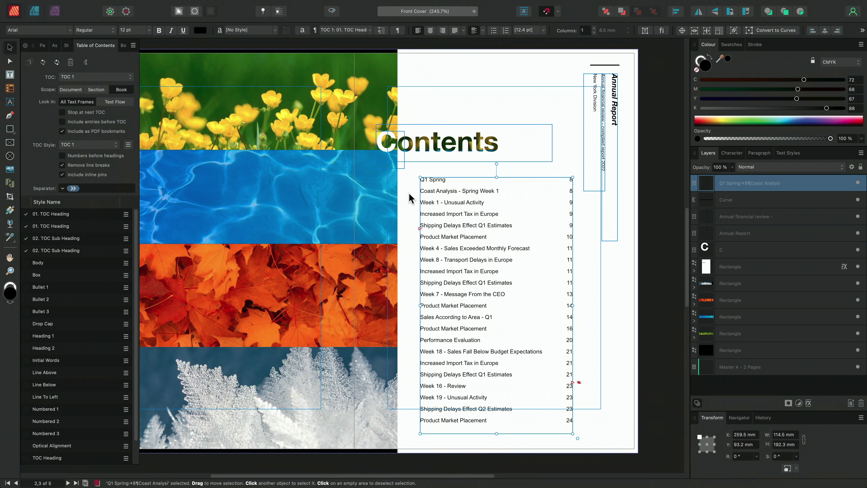
- Close the Front Cover chapter with its changes saved and return to the book's chapter list
key(super+w)
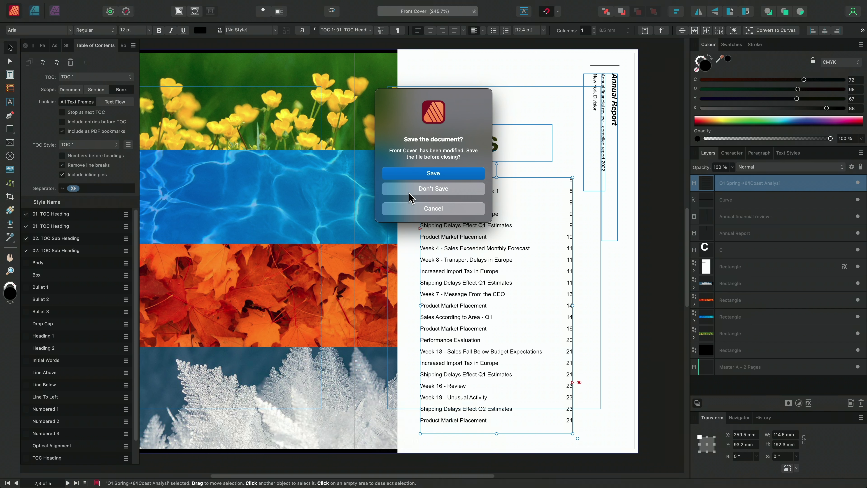
click(406, 179)
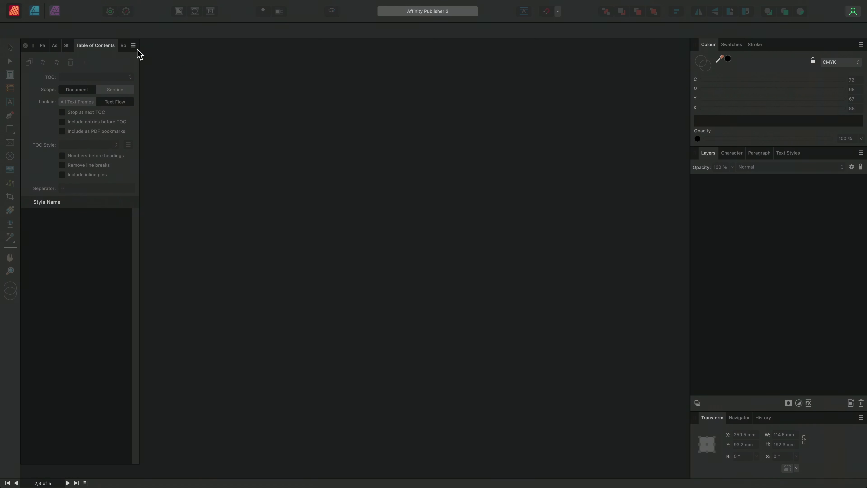
click(124, 46)
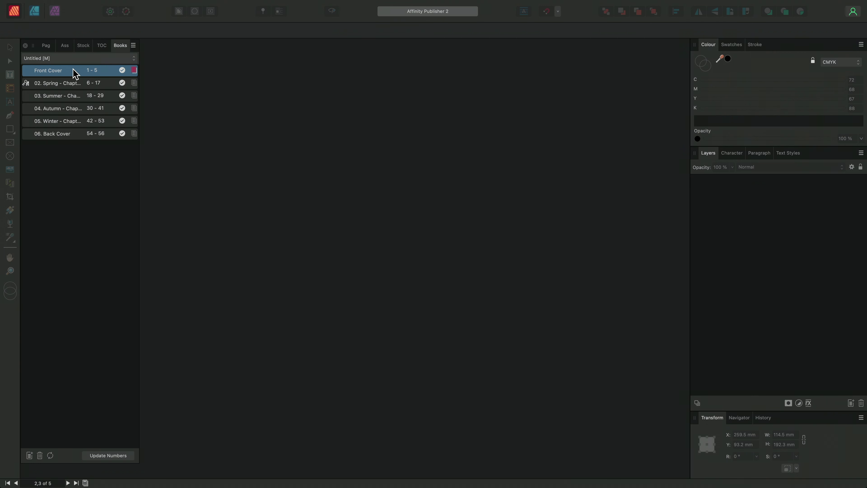
click(86, 171)
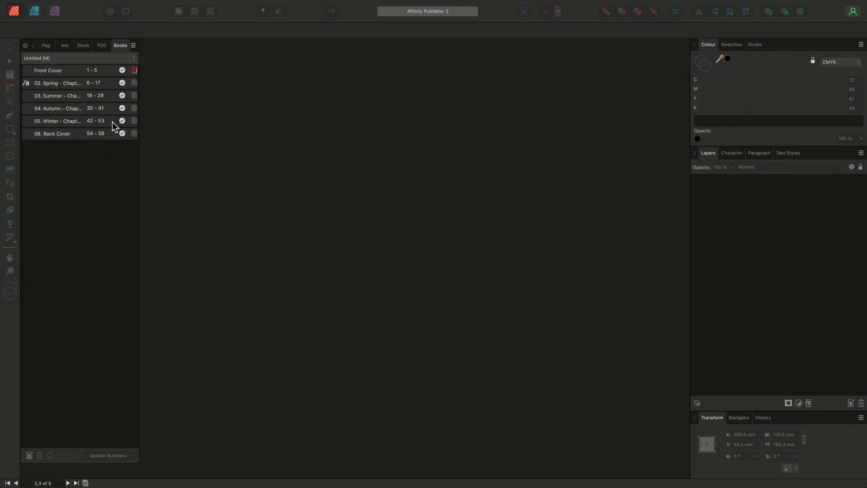
- Save the book as Final Report V1.0 in the Books folder
click(134, 46)
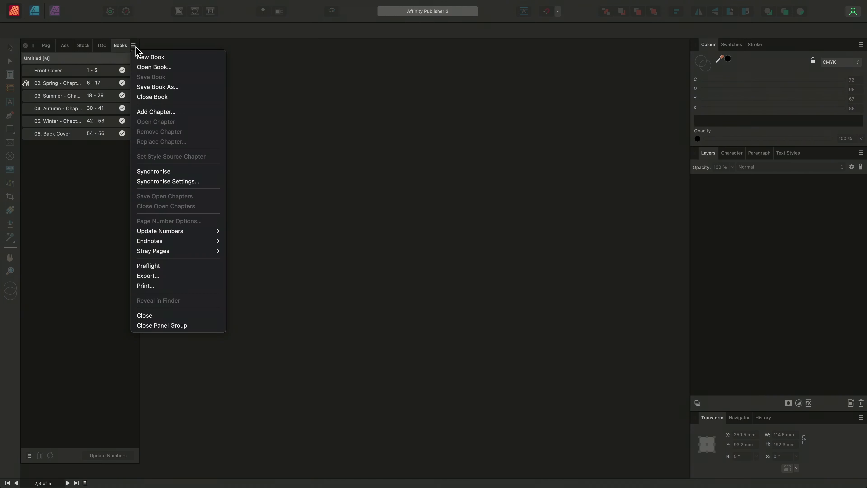
click(182, 88)
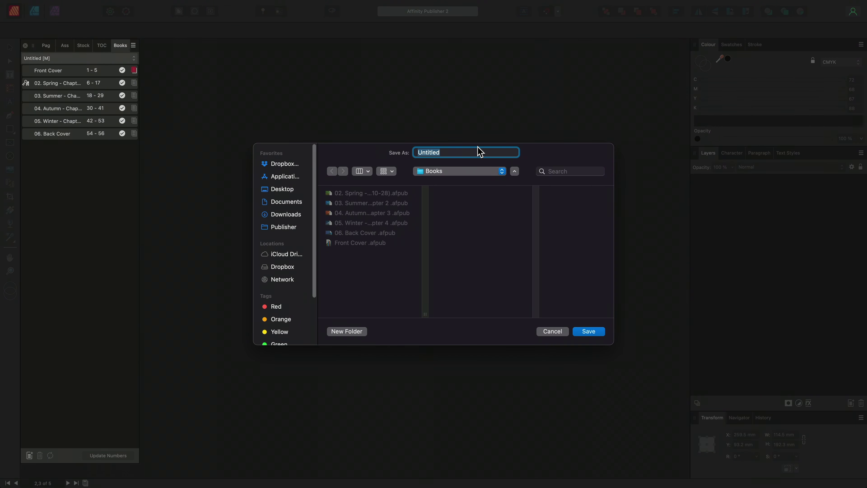
key(BackSpace)
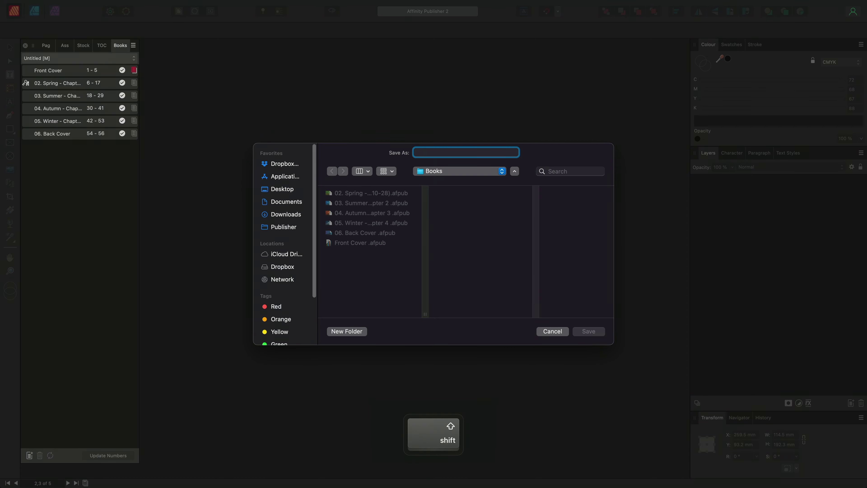
text(Final Report)
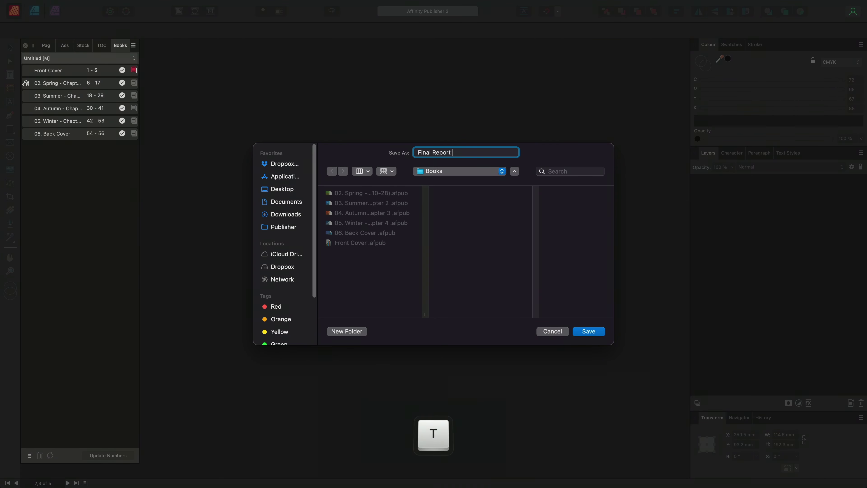
text( V1.0)
key(Return)
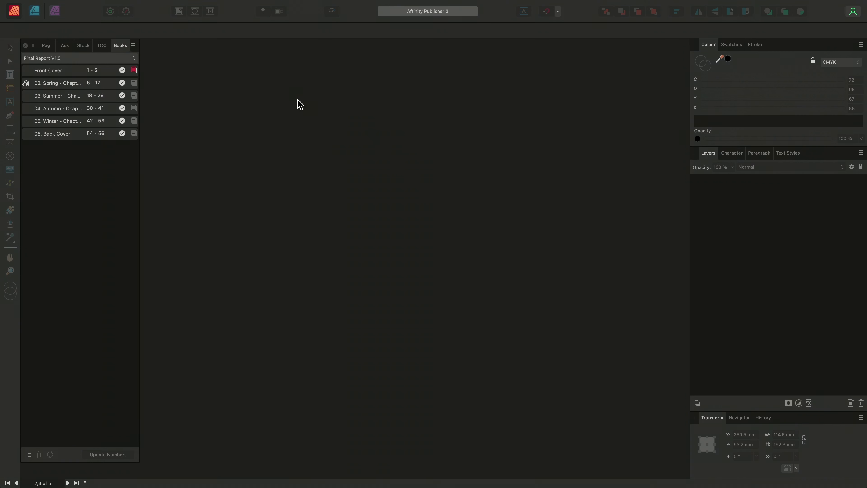
- Open the export settings for the whole book, keep PDF as the format, and review the advanced PDF options
click(133, 45)
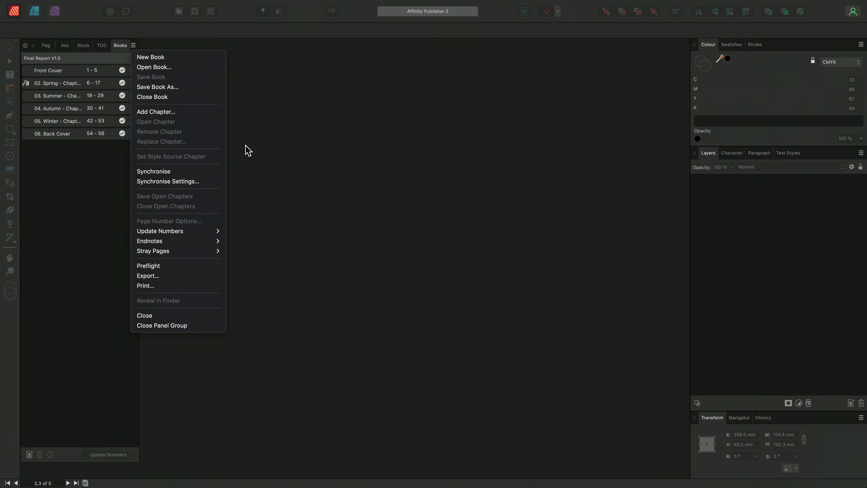
click(187, 276)
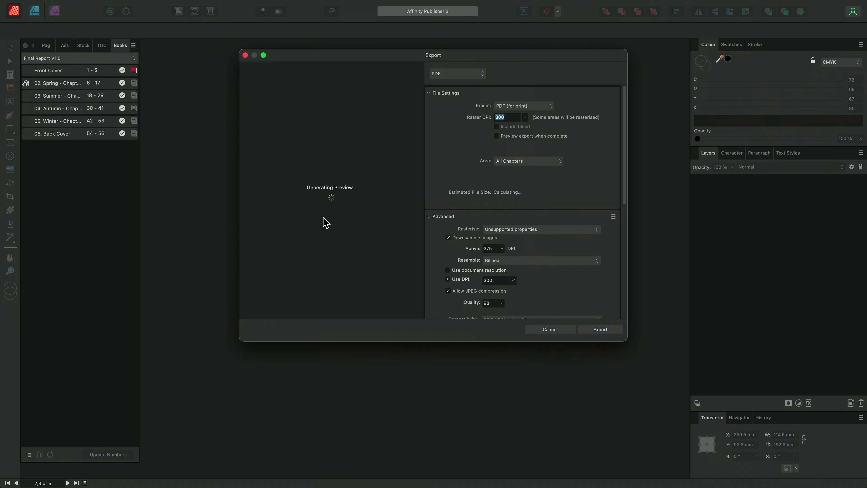
click(480, 76)
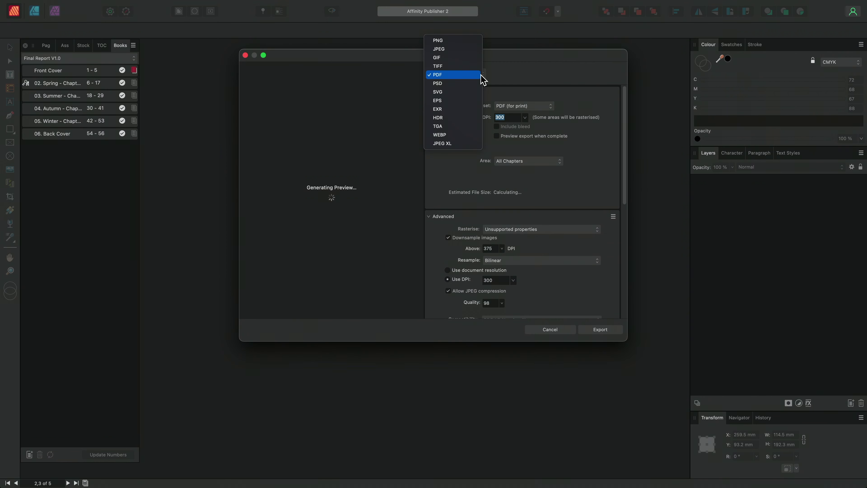
click(463, 77)
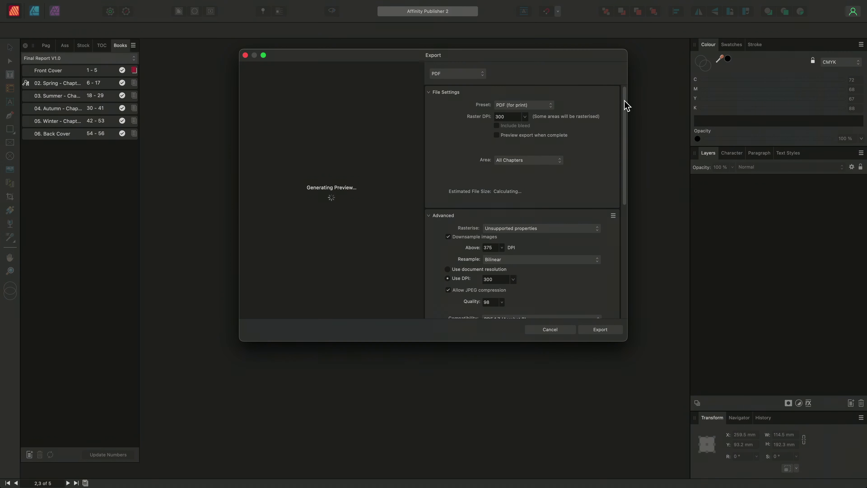
scroll(626, 109, down, 1)
drag(627, 110, 617, 206)
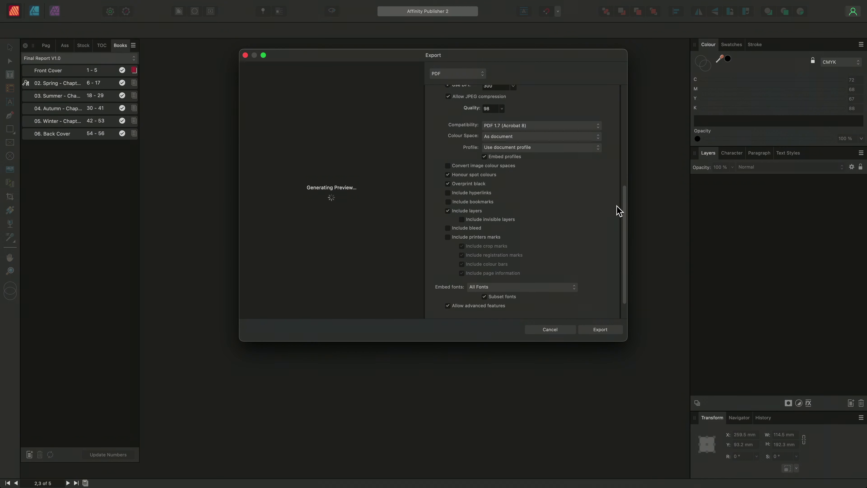
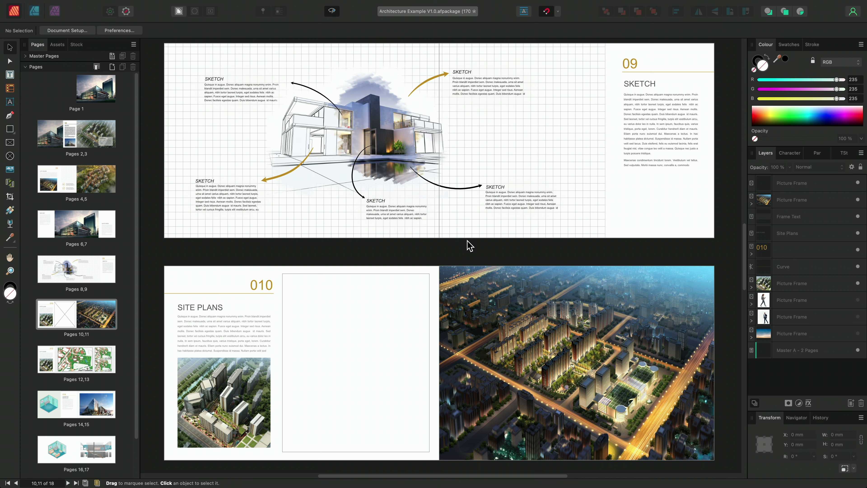
- Place 10048-BA-A-G200-P-05-001.dwg into the empty picture frame on the Site Plans page, importing all pages at the host document DPI
key(shift+super+m)
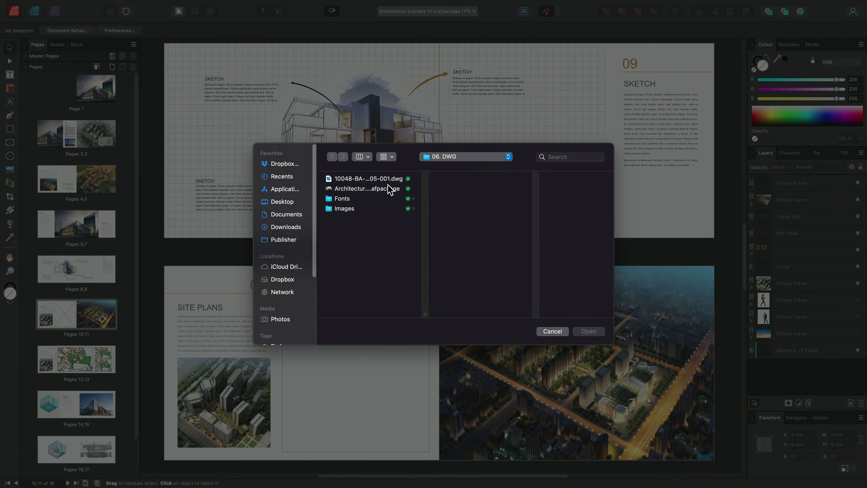
click(370, 180)
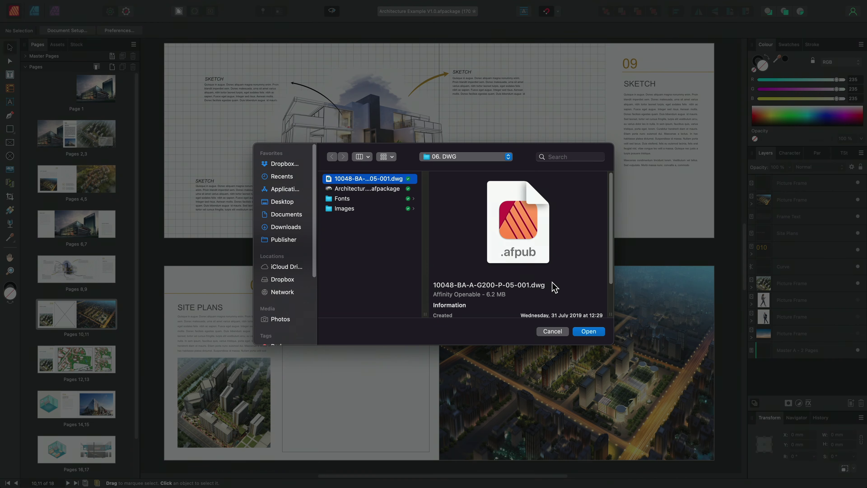
click(593, 335)
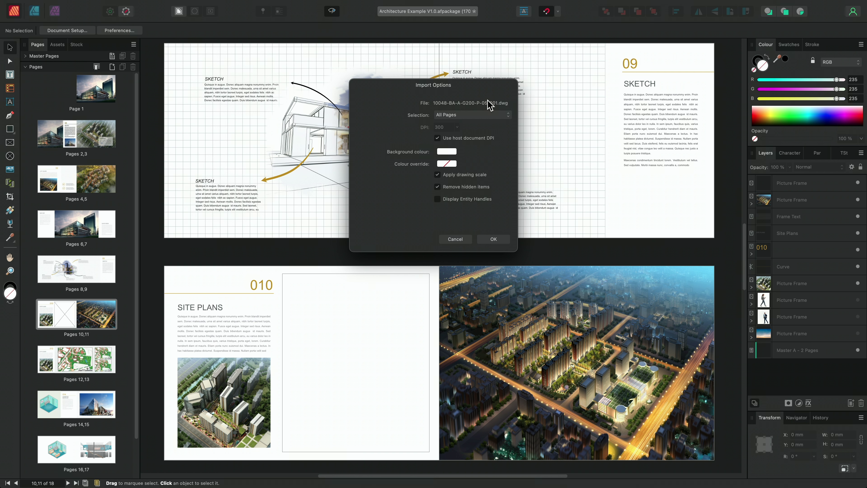
click(508, 117)
click(437, 138)
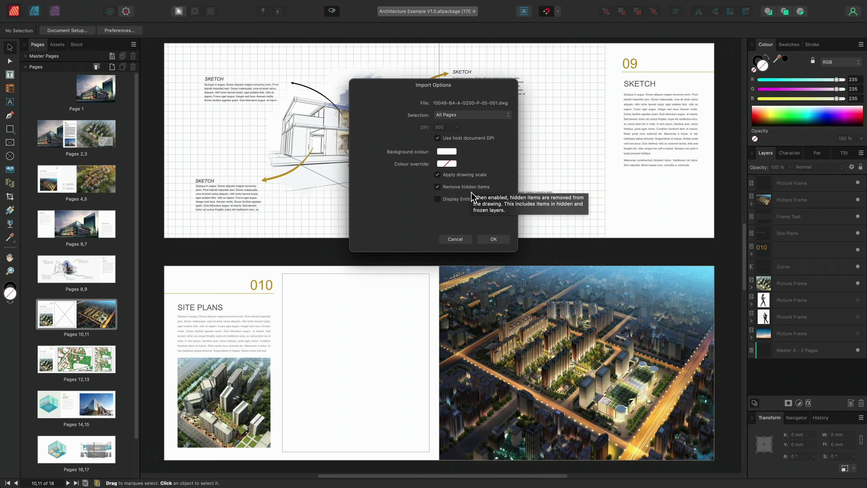
click(495, 239)
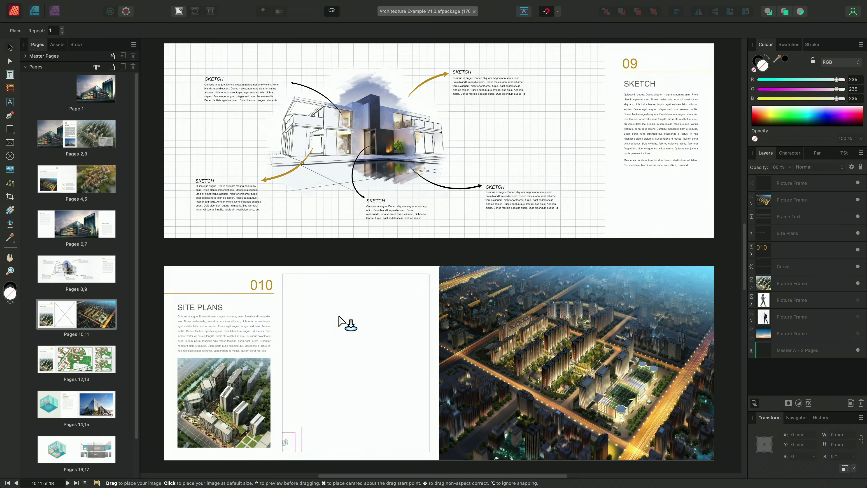
click(342, 331)
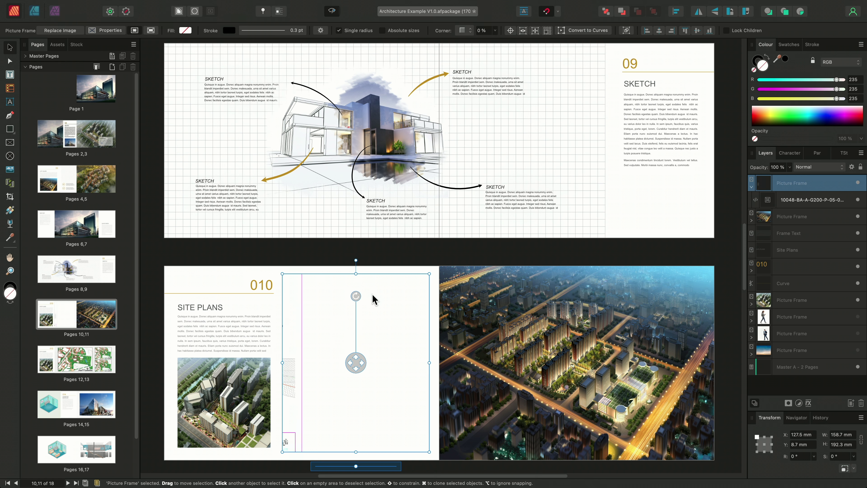
- Set the Site Plans picture frame's scaling to Scale to Min Fit
click(108, 31)
click(45, 94)
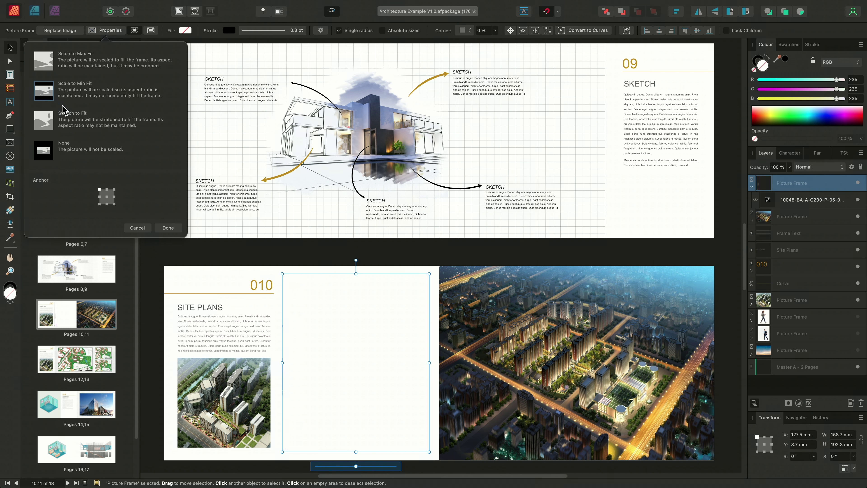
click(168, 227)
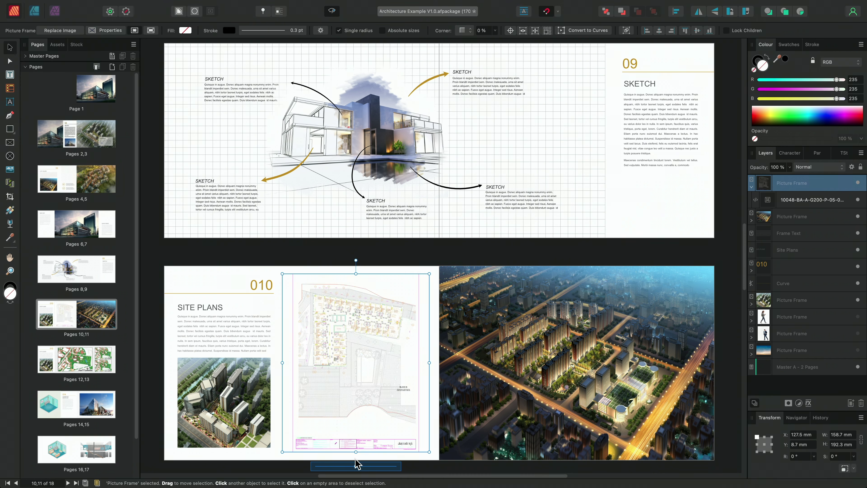
- Enlarge and reposition the DWG drawing inside its picture frame so the building plan fills the frame
scroll(358, 441, down, 5)
scroll(358, 440, left, 4)
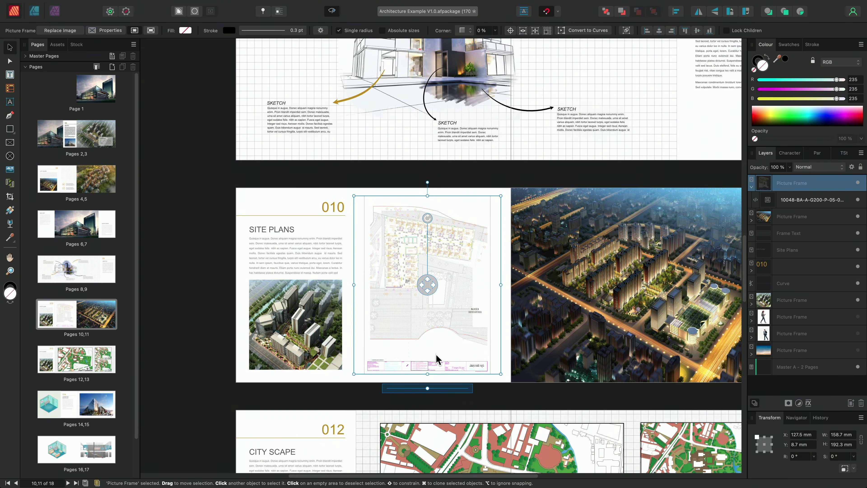
scroll(438, 358, up, 4)
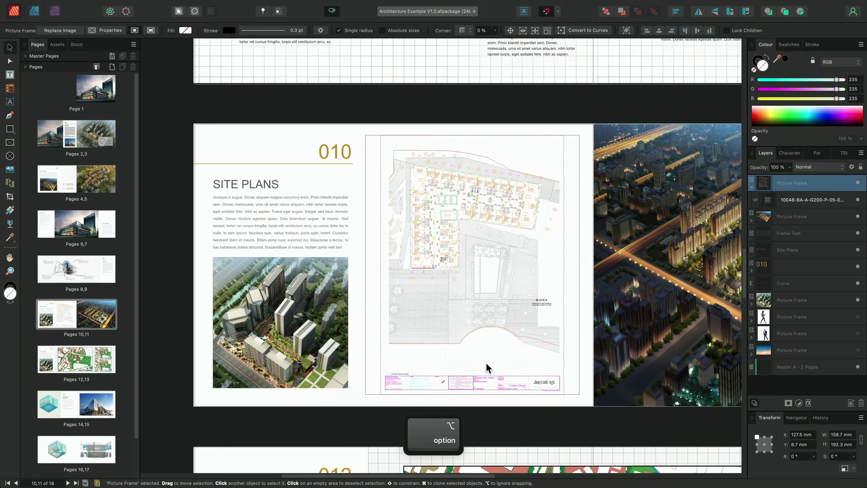
drag(473, 409, 493, 411)
mouse_move(470, 261)
mouse_down()
mouse_move(471, 286)
mouse_move(470, 265)
mouse_move(471, 278)
mouse_up()
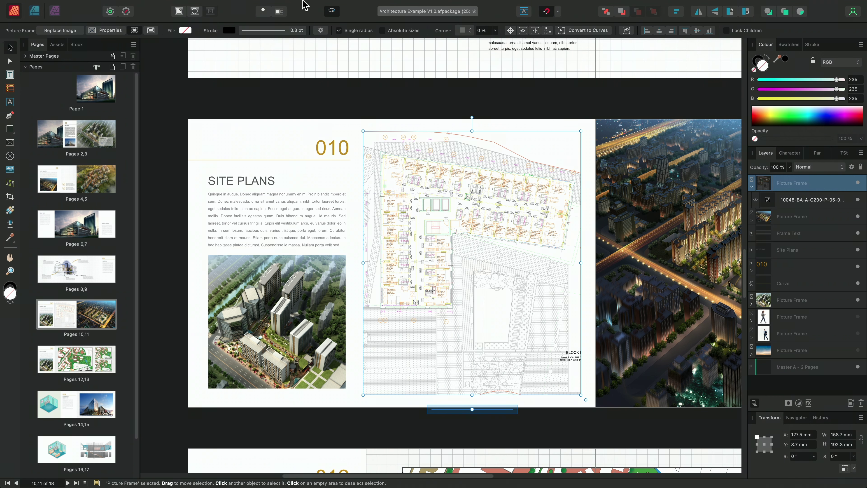
- Change the placed DWG file from linked to embedded in the Resource Manager
click(294, 5)
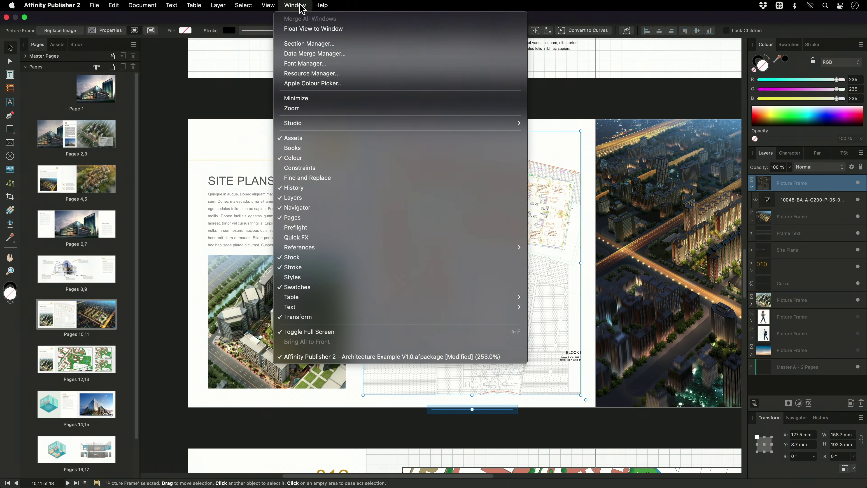
click(312, 74)
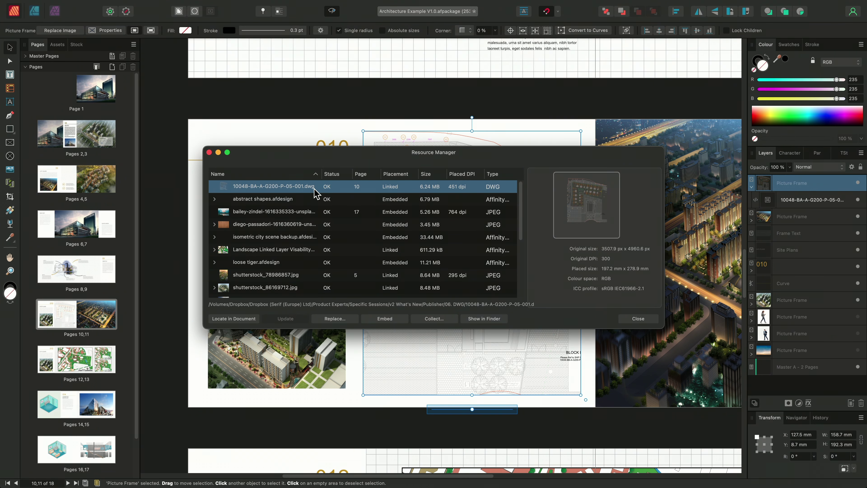
click(396, 319)
click(642, 320)
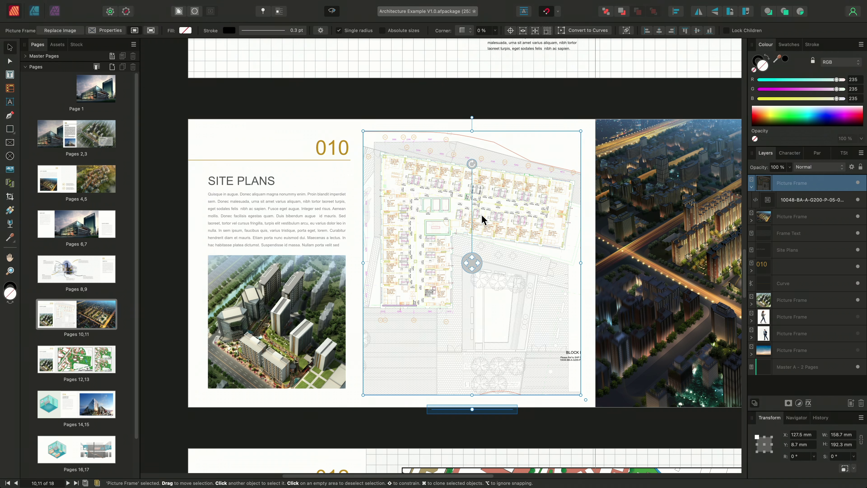
- Open the embedded DWG, hide its A-000-T_TEXT, A-010-A_ROOM, A-010-D_DIM and Z-010-A_GENNOTE layers, and close it to return to the layout
double_click(495, 219)
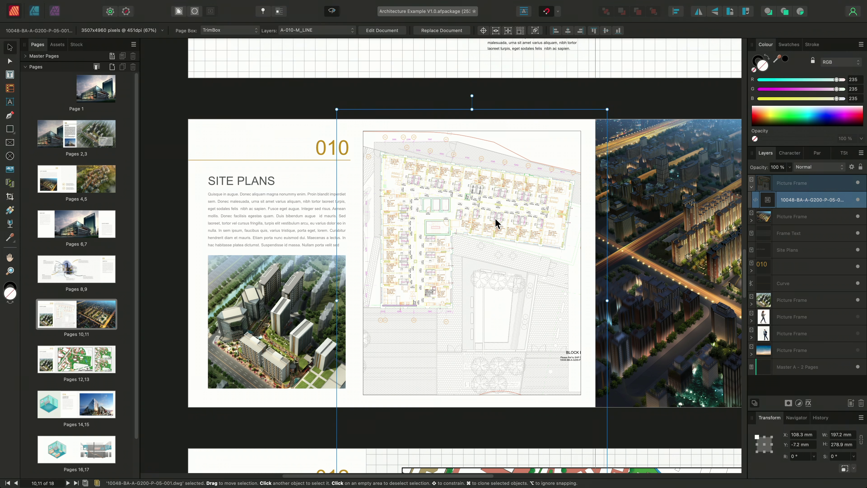
double_click(496, 219)
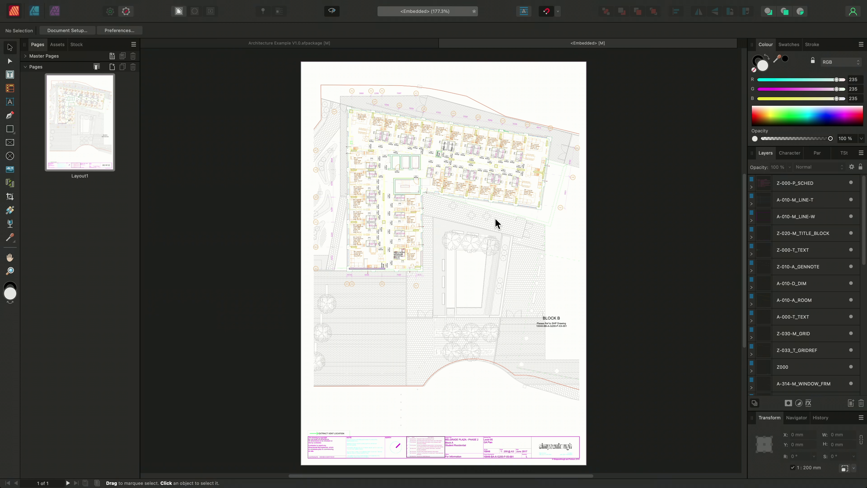
click(851, 317)
click(852, 300)
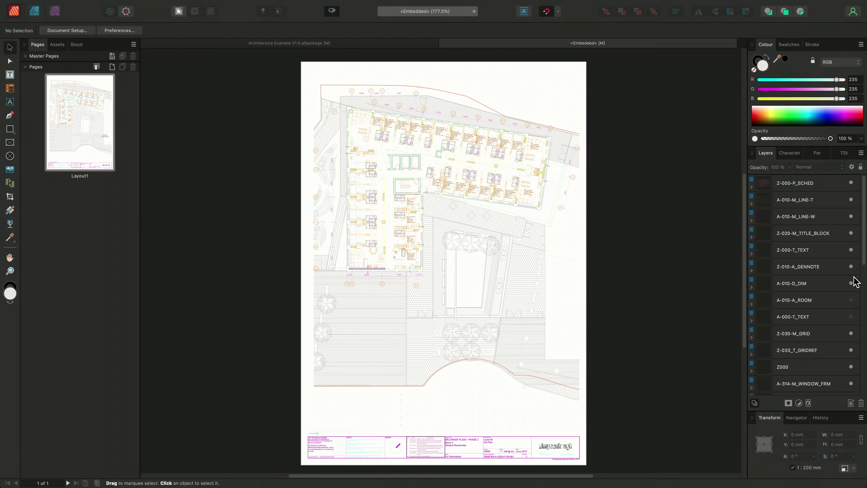
click(851, 283)
click(851, 266)
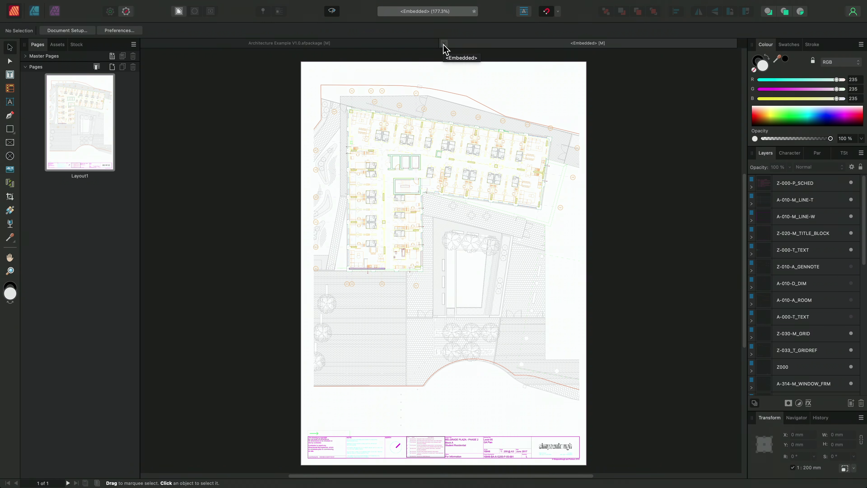
click(444, 43)
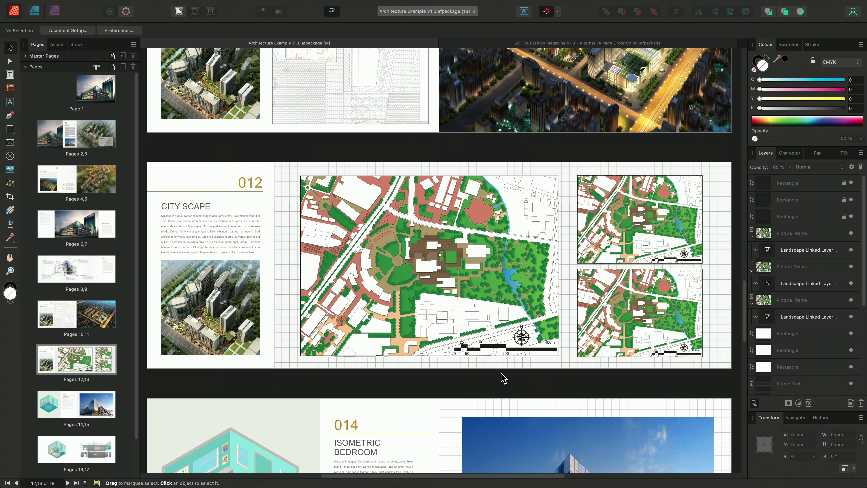
- Examine the placement and pages of the City Scape map's linked instances in the Resource Manager
click(479, 252)
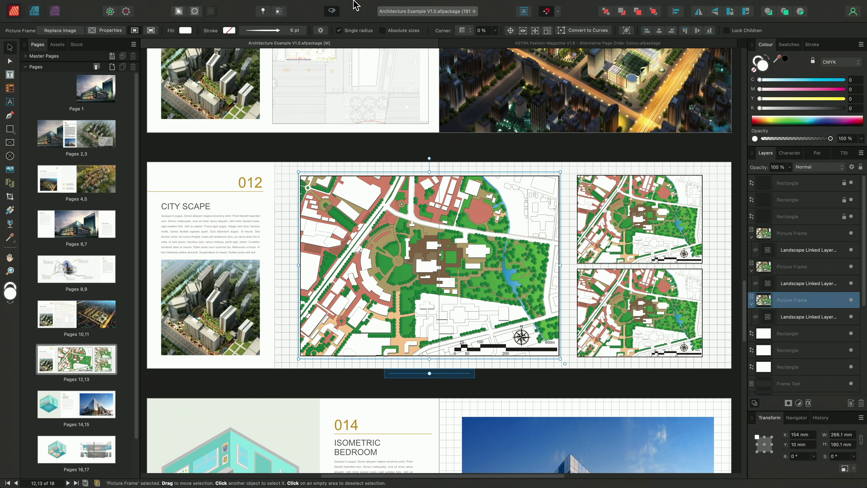
mouse_move(354, 5)
click(293, 8)
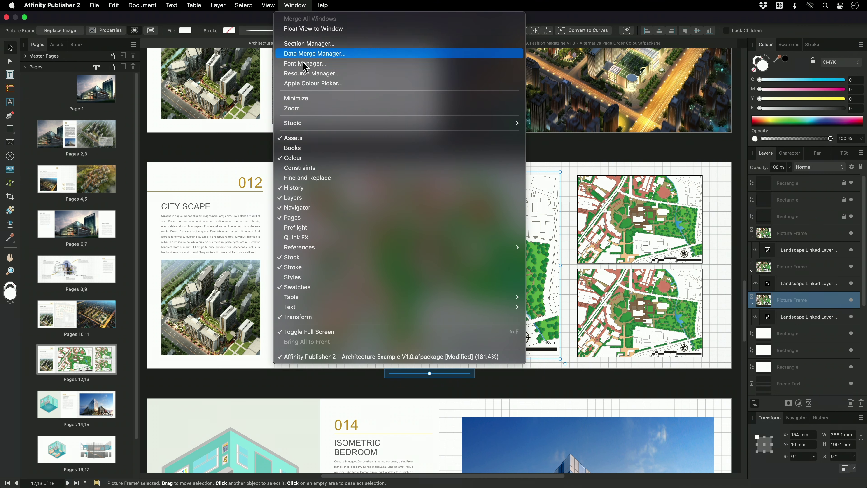
click(325, 73)
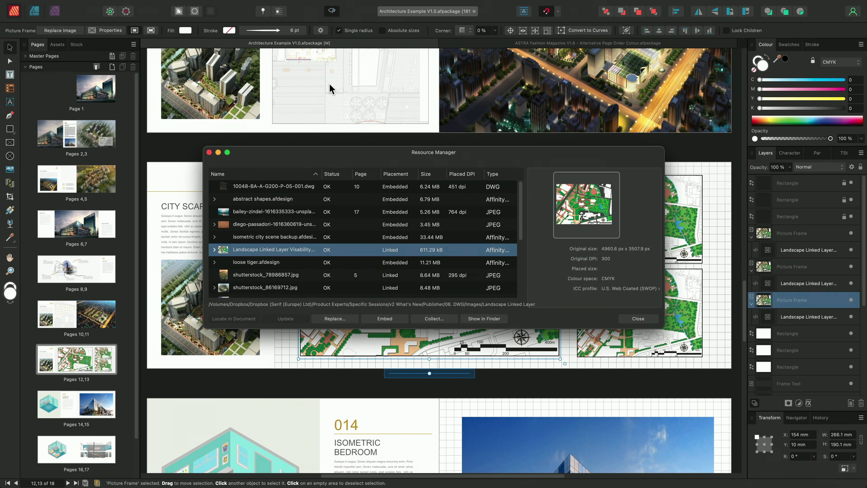
click(214, 250)
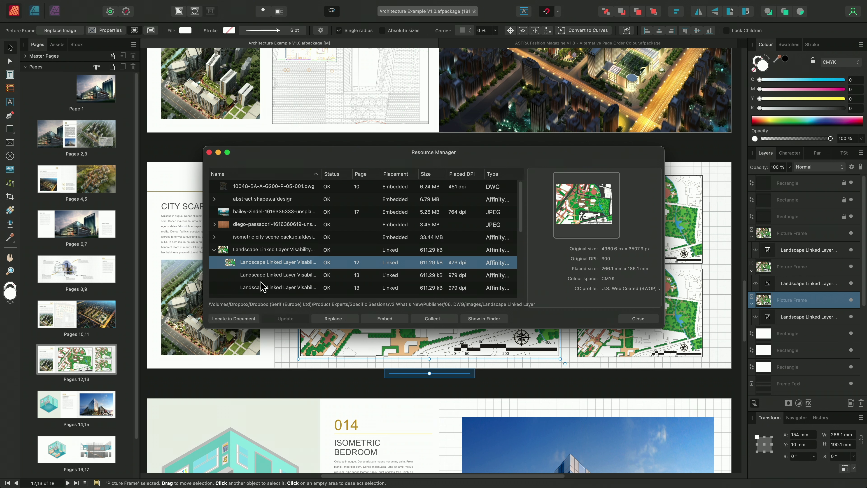
scroll(263, 280, down, 1)
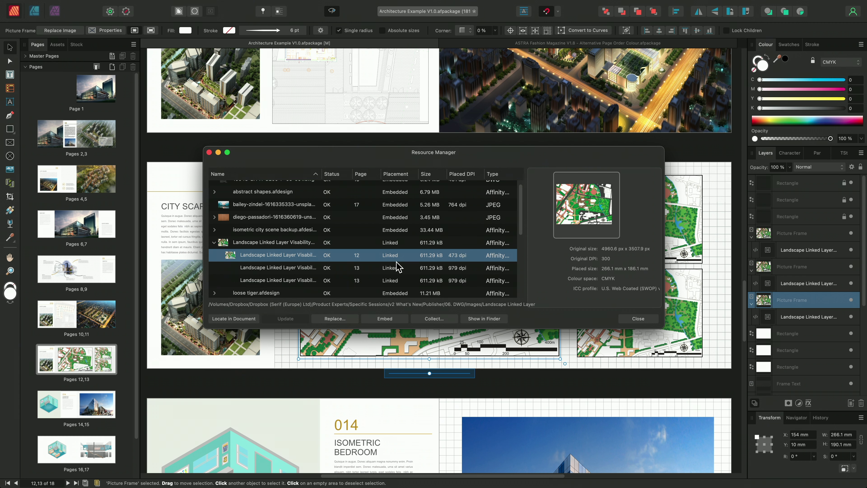
click(649, 318)
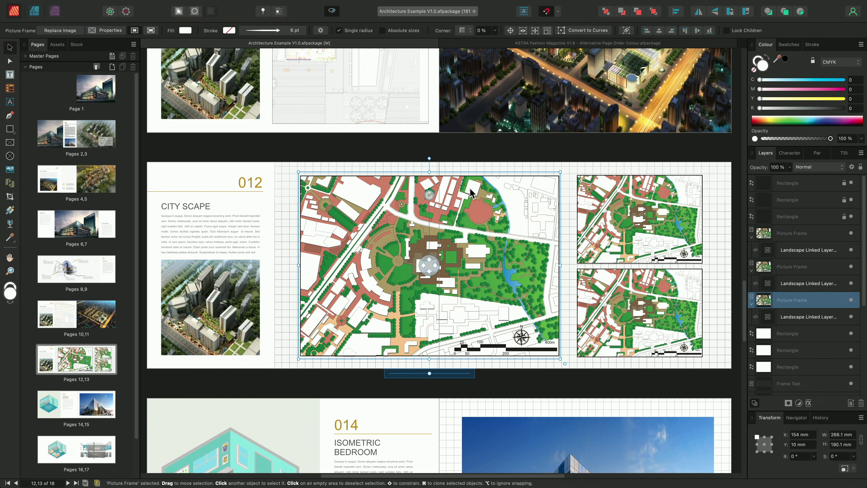
- Hide the Trees and Grass layers of the linked document in the large City Scape map
alt+scroll(479, 297, up, 5)
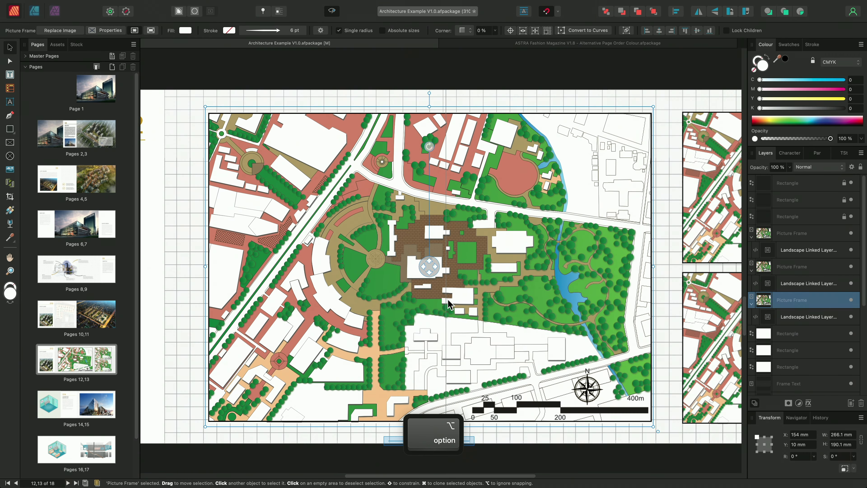
double_click(496, 284)
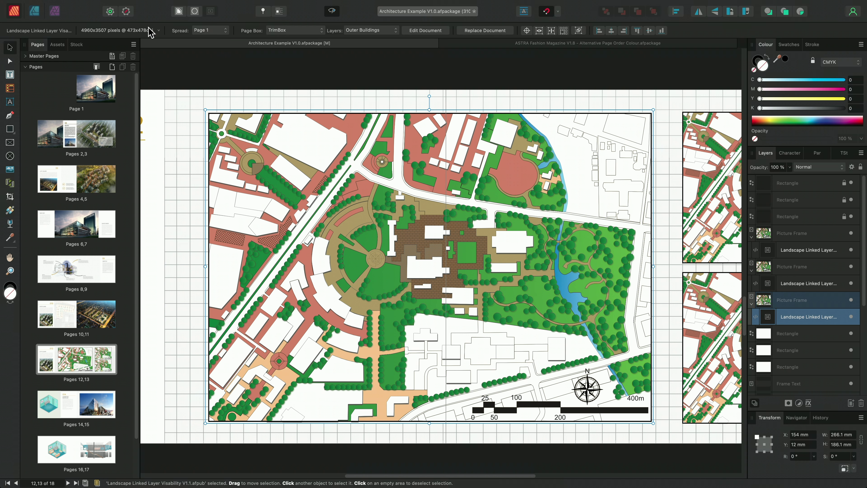
click(396, 30)
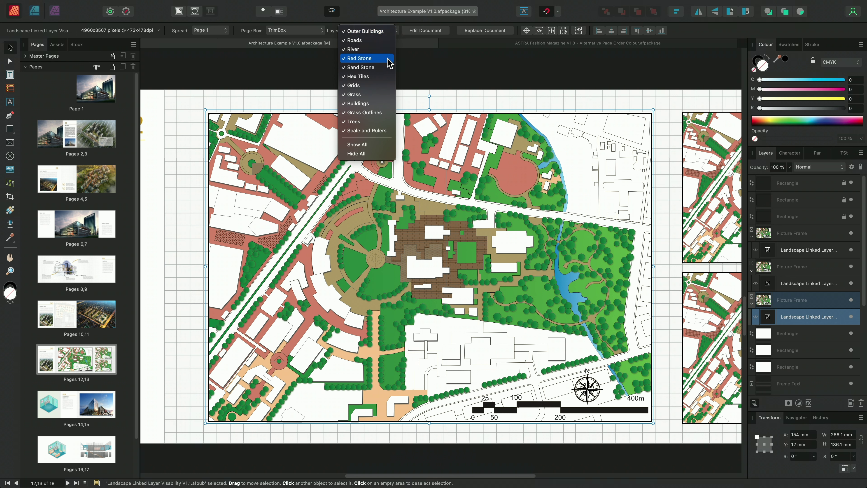
click(373, 122)
click(387, 30)
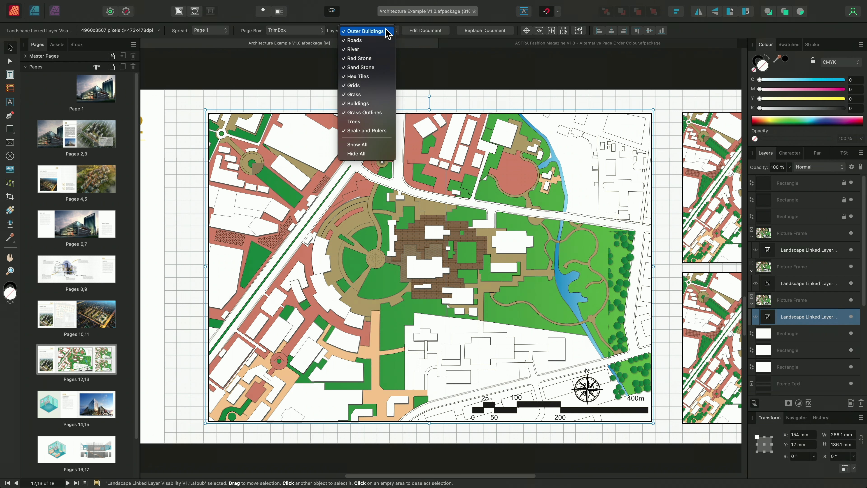
click(363, 95)
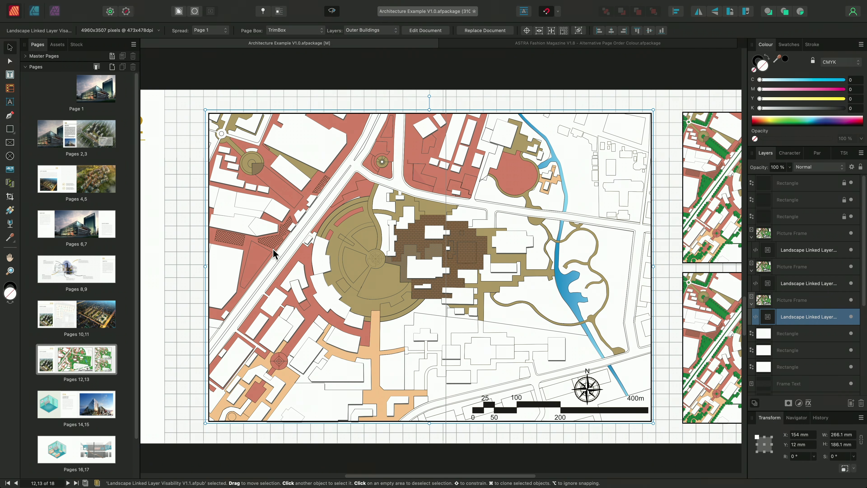
- Show the Grass and Trees layers of the large City Scape map again
scroll(549, 256, right, 3)
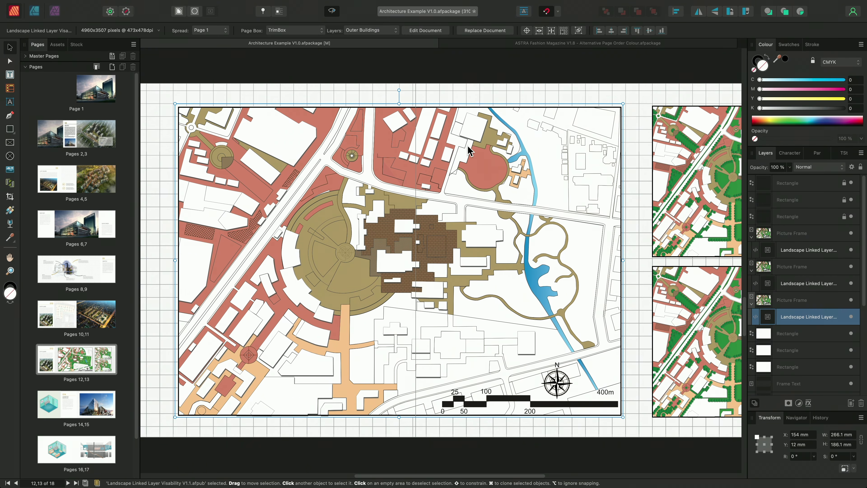
click(383, 31)
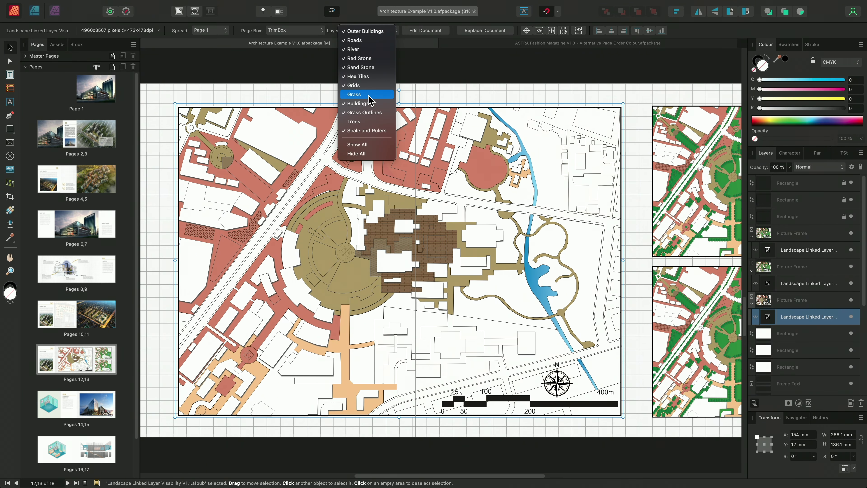
click(368, 99)
click(379, 31)
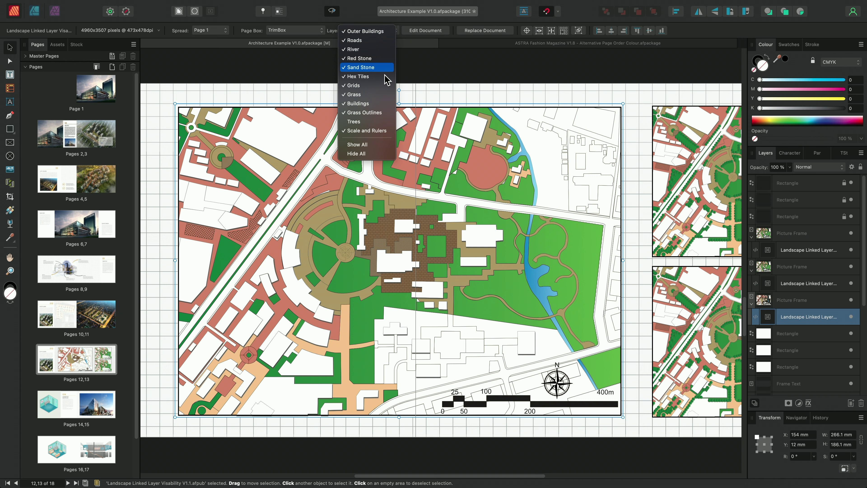
click(376, 121)
- Hide the Outer Buildings layer of the large City Scape map
click(379, 32)
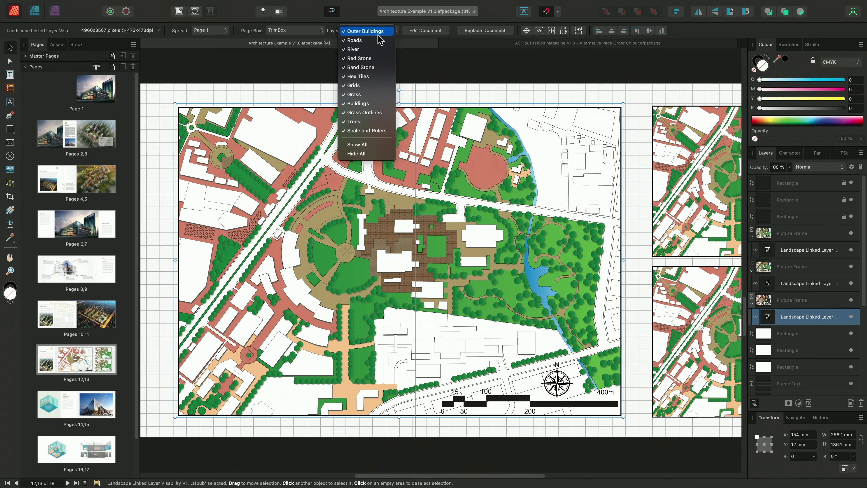
click(369, 31)
click(363, 32)
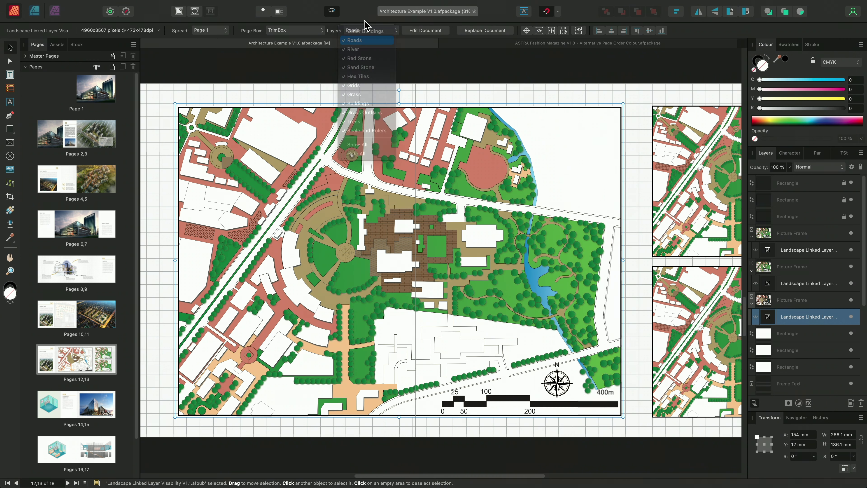
- Hide the Roads, Grids, Sand Stone and Red Stone layers of the large City Scape map
click(370, 30)
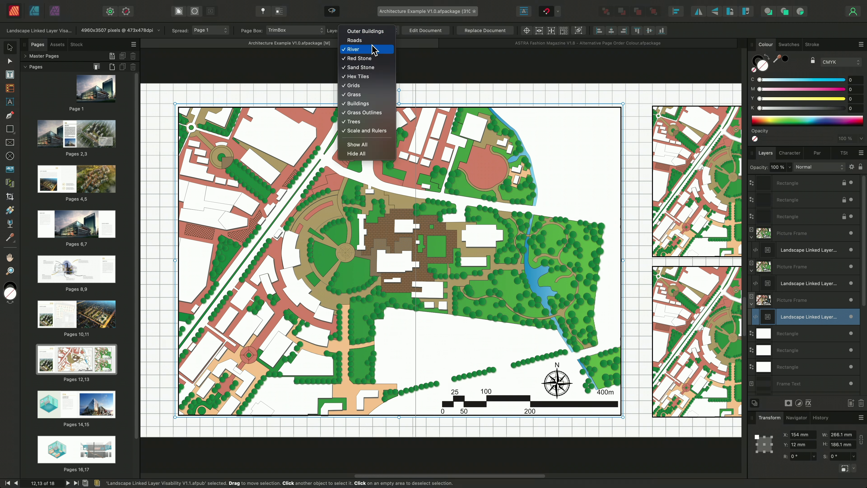
click(371, 87)
click(379, 32)
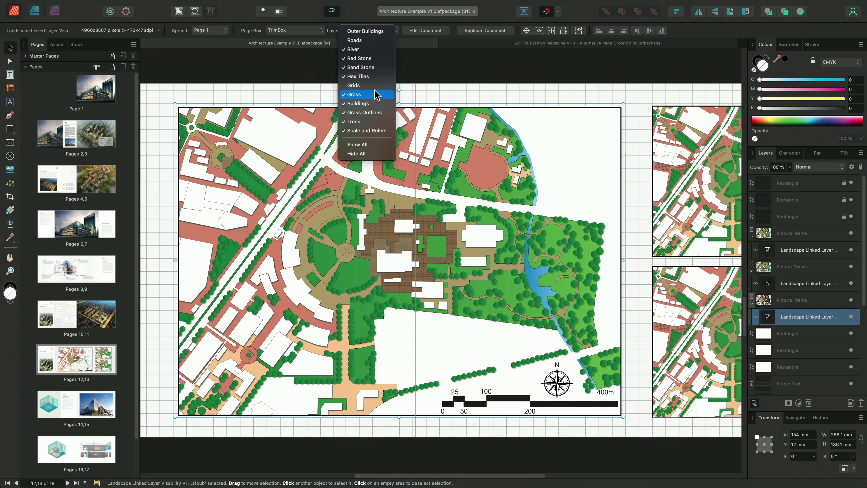
click(376, 68)
click(381, 31)
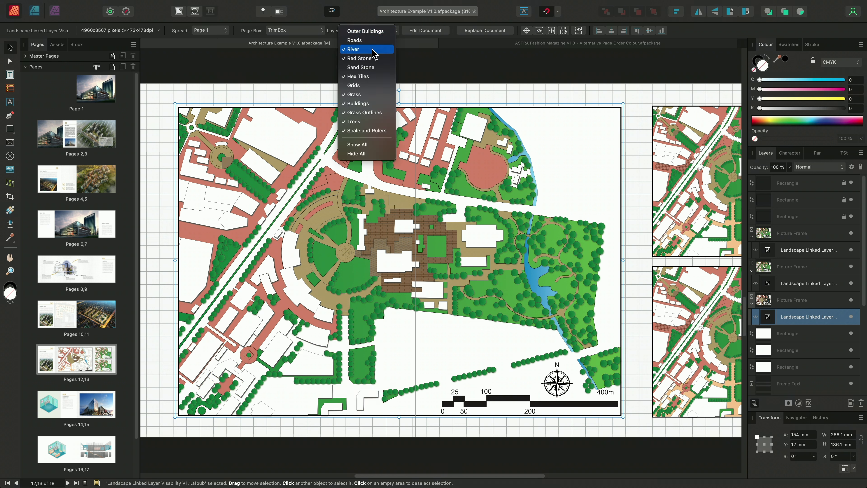
click(372, 59)
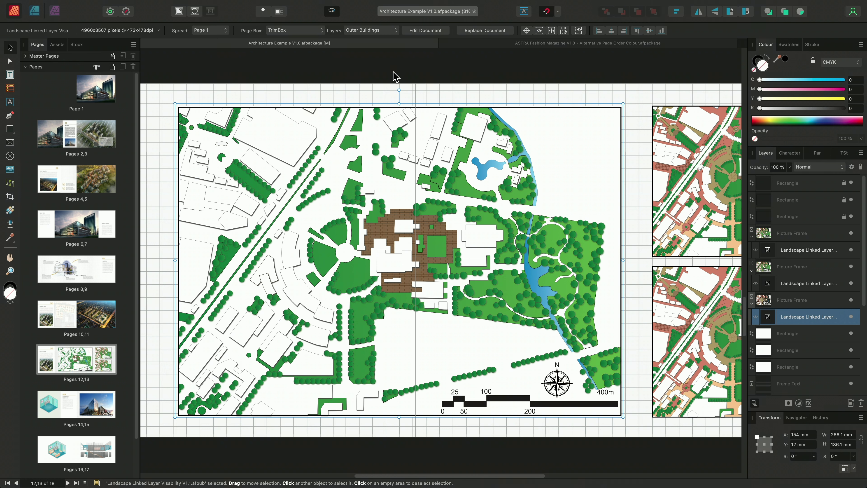
- Hide all layers of the large City Scape map, then show all of them again
click(371, 31)
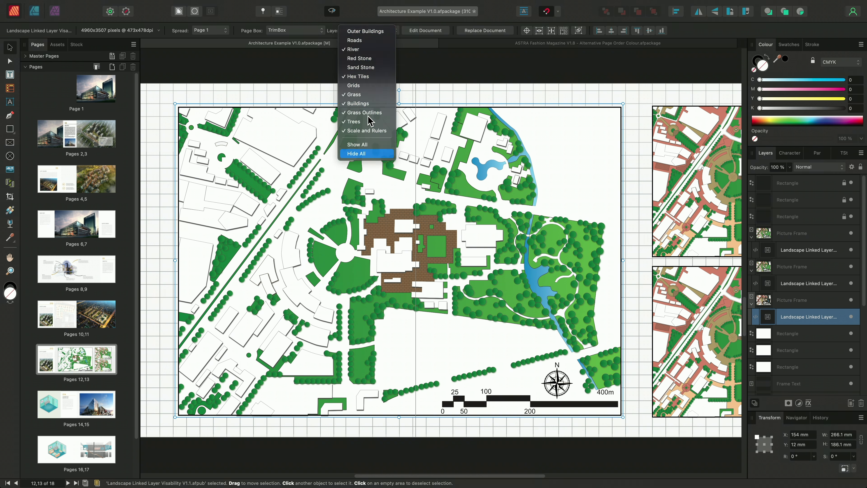
click(356, 154)
click(372, 30)
click(351, 145)
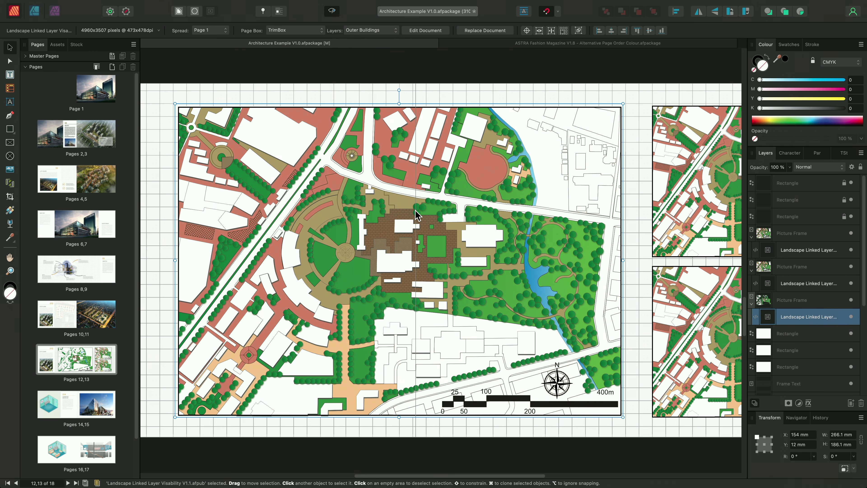
- Hide all layers of the linked document in the upper small map
drag(567, 231, 236, 217)
click(424, 194)
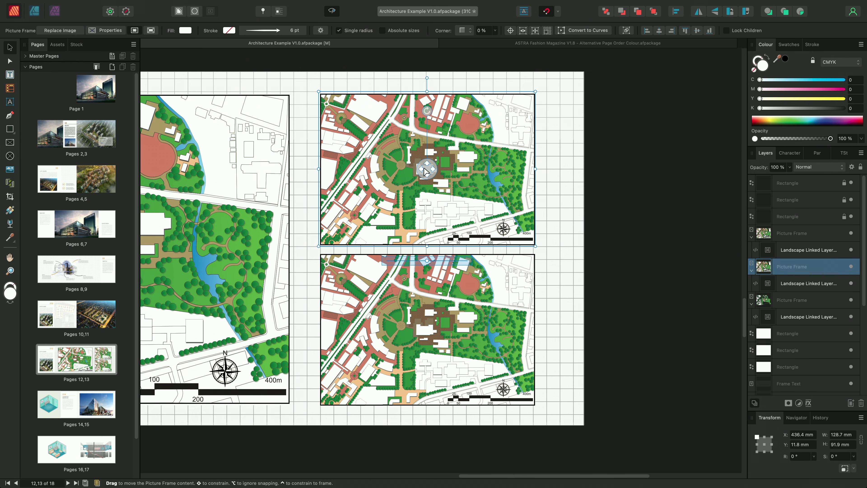
double_click(382, 177)
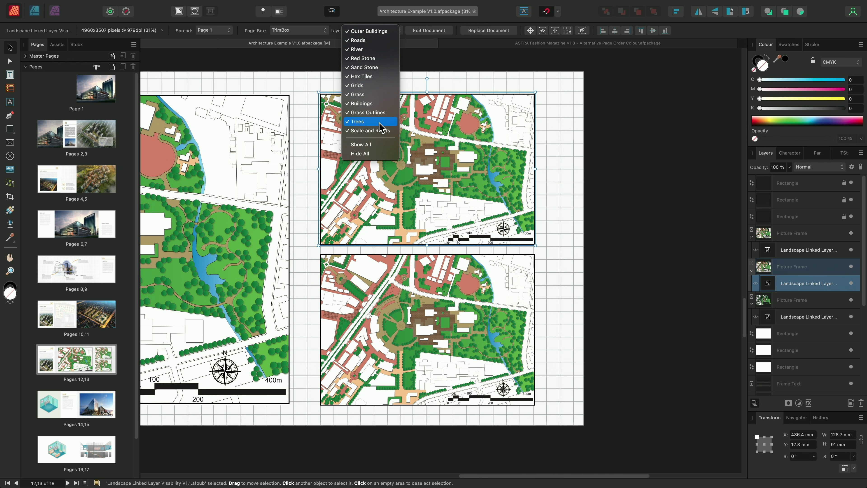
click(377, 153)
- Show only the Trees, Grass Outlines, Grass and River layers in the upper small map
click(390, 30)
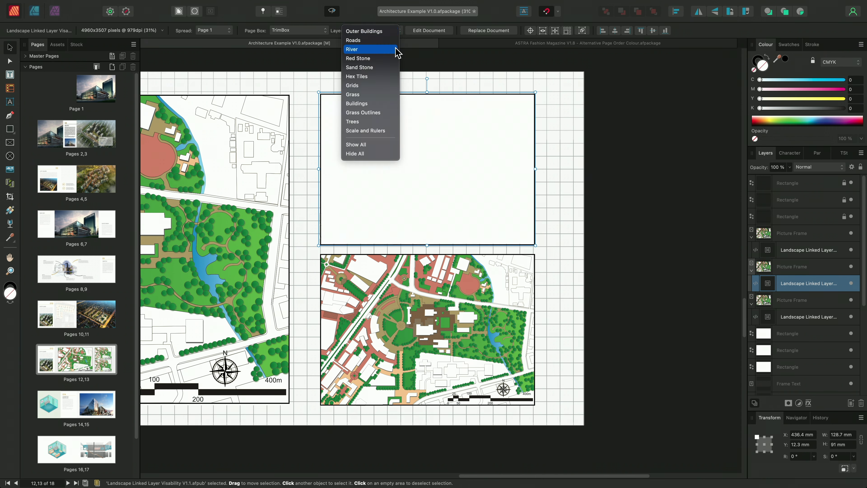
click(372, 122)
click(389, 30)
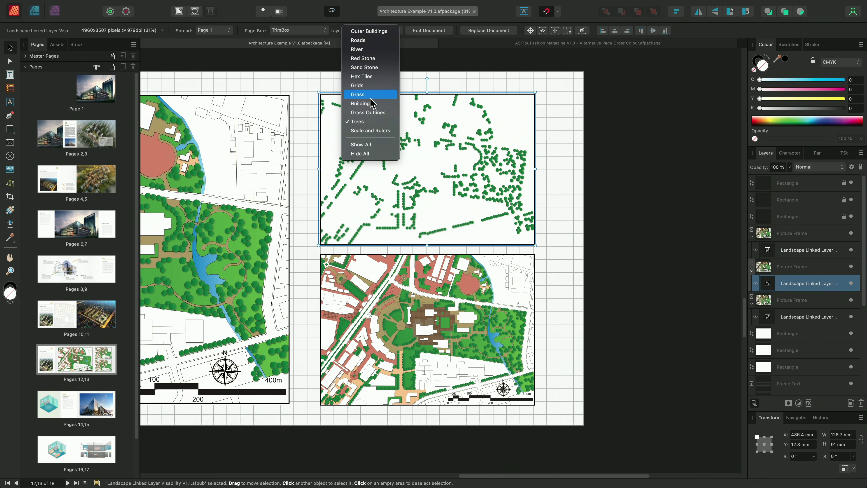
click(379, 32)
click(379, 32)
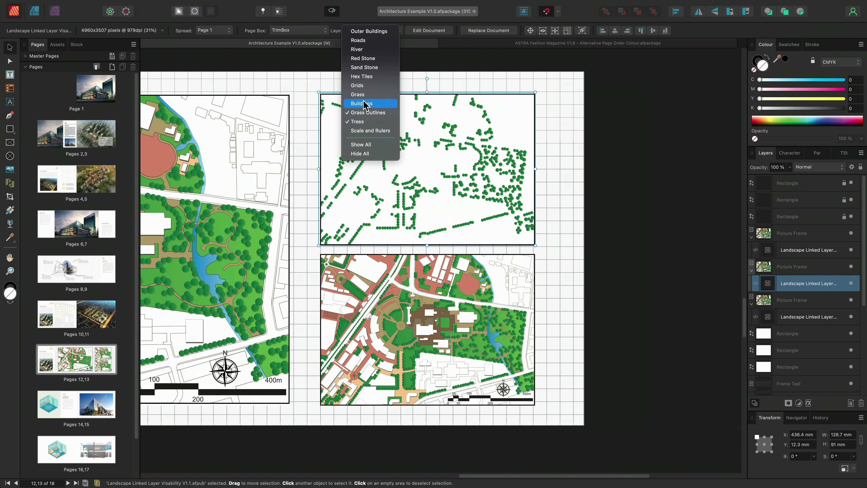
click(358, 94)
click(386, 31)
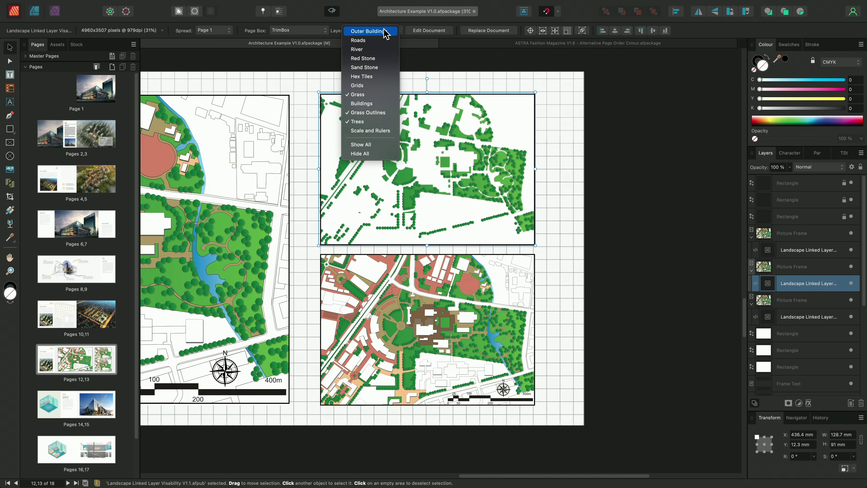
click(373, 49)
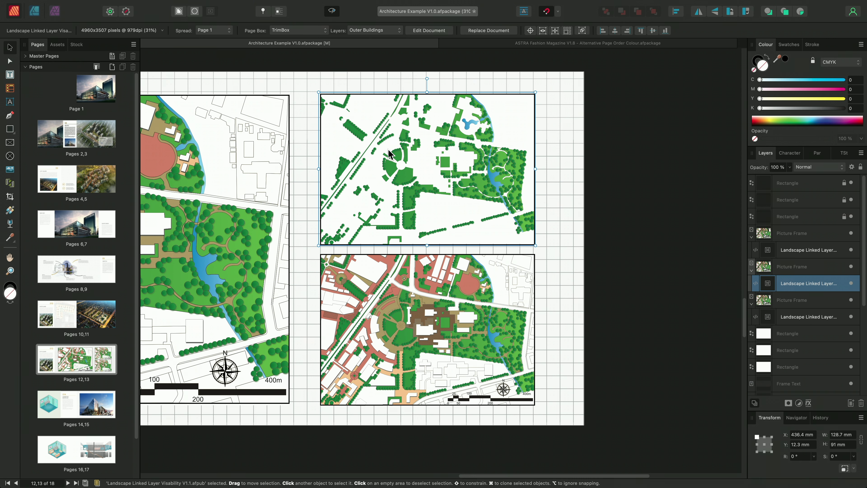
- Hide the Trees, Grass and River layers of the linked document in the lower small map
scroll(543, 195, down, 3)
scroll(543, 195, right, 3)
click(386, 308)
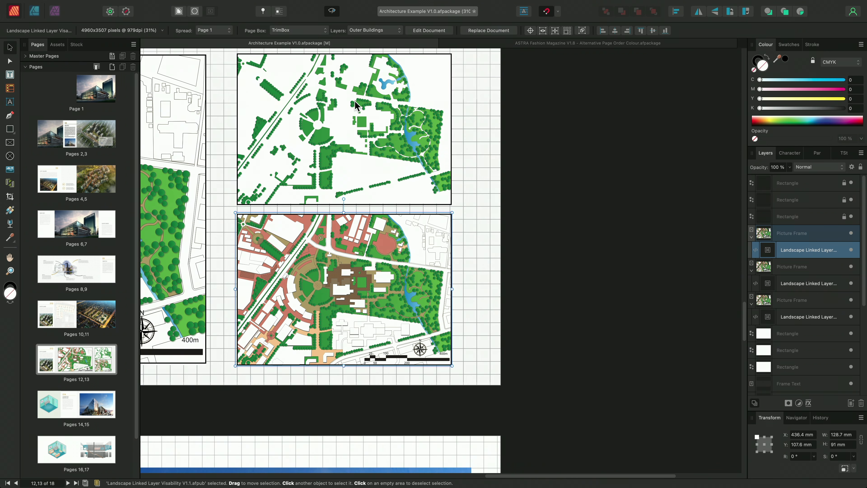
click(374, 31)
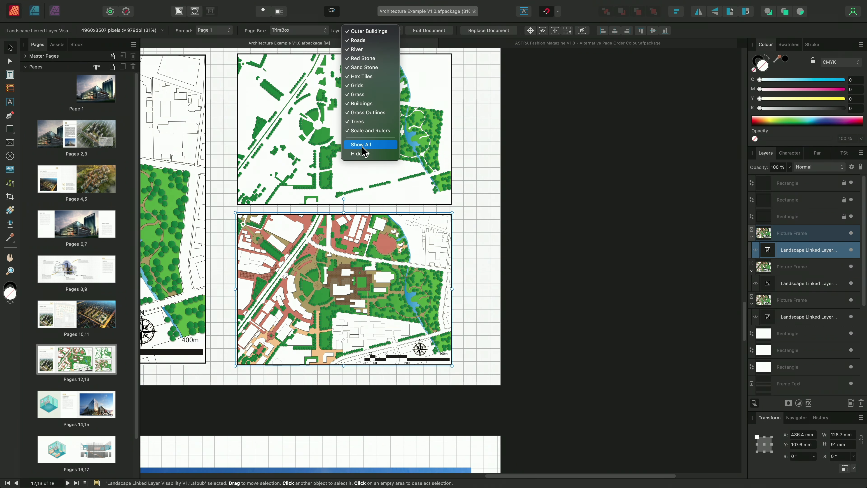
click(357, 121)
click(374, 31)
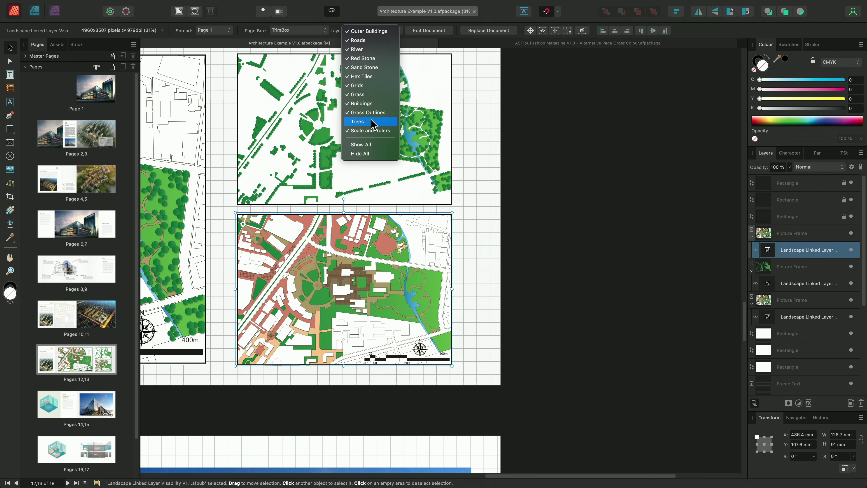
click(374, 95)
click(386, 31)
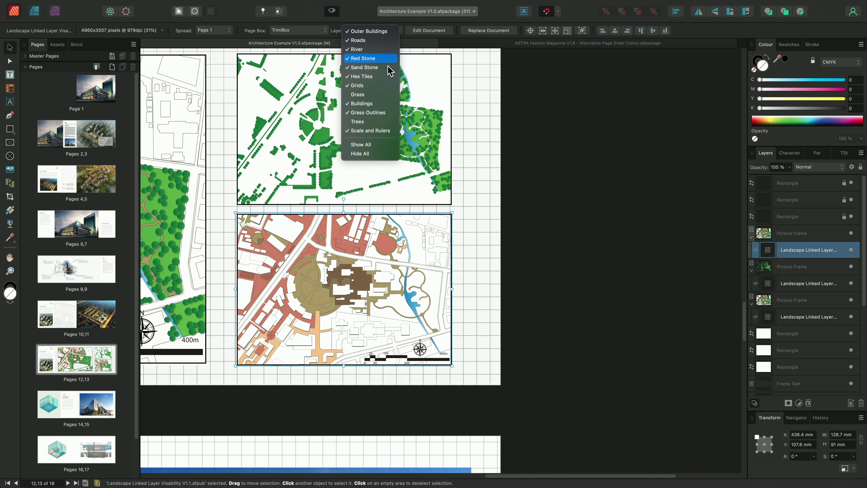
click(369, 50)
scroll(369, 319, down, 2)
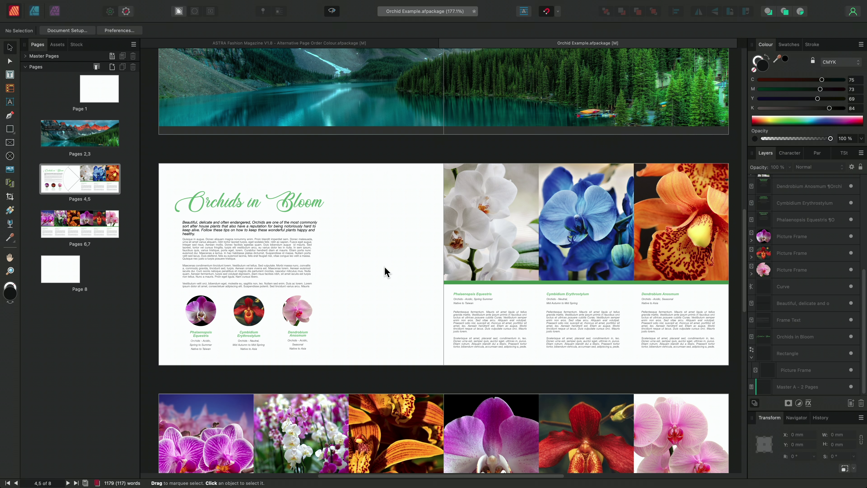
- Switch to the browser and place the Unsplash dark red orchid photo into the circular picture frame on the Orchids in Bloom spread
key(super+Tab)
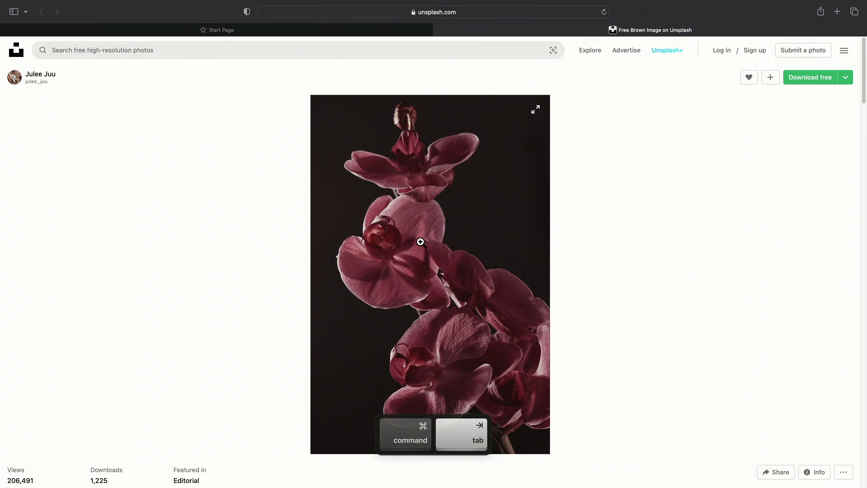
drag(465, 231, 375, 261)
key(super+Tab)
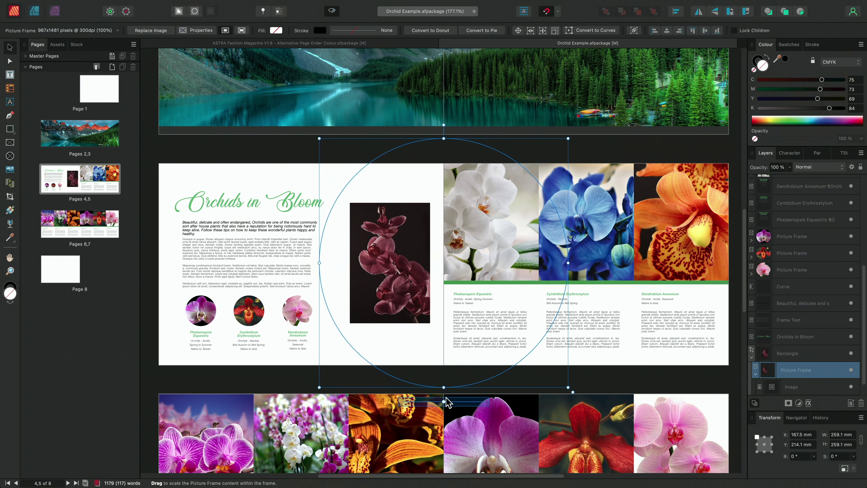
- Scale the orchid photo to 200% inside its circular frame and shift it slightly towards the spread's centre
drag(446, 405, 506, 403)
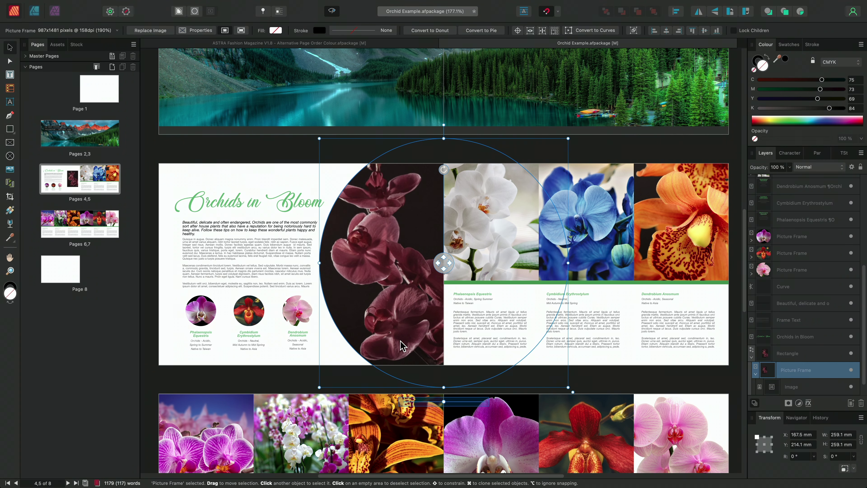
drag(442, 268, 453, 273)
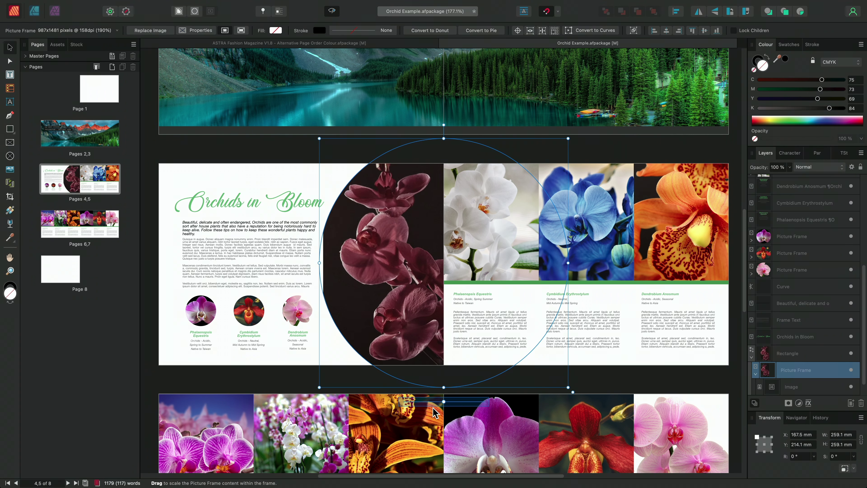
drag(445, 409, 453, 408)
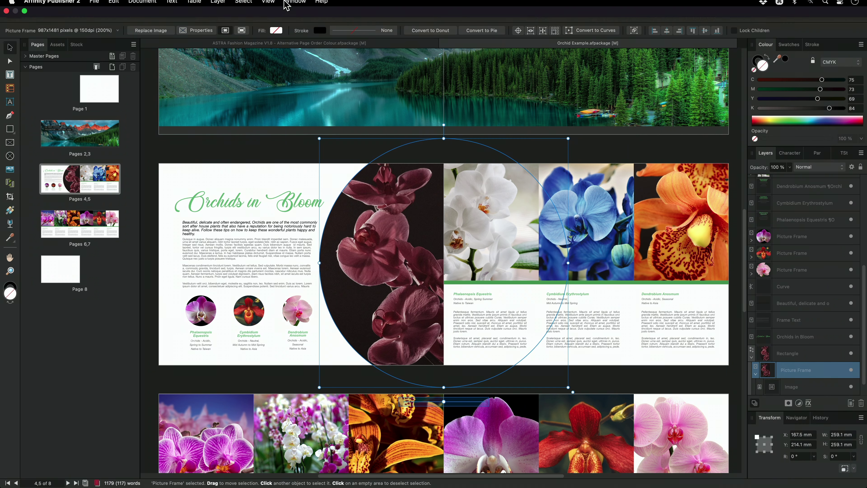
- Examine the placement type of the page 4 orchid photo in the Resource Manager, widening the Placement column
click(295, 5)
click(342, 73)
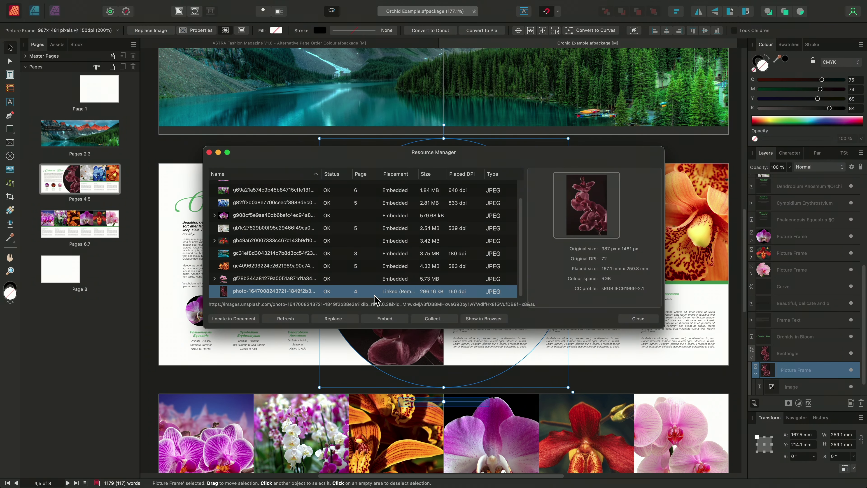
drag(424, 177, 436, 181)
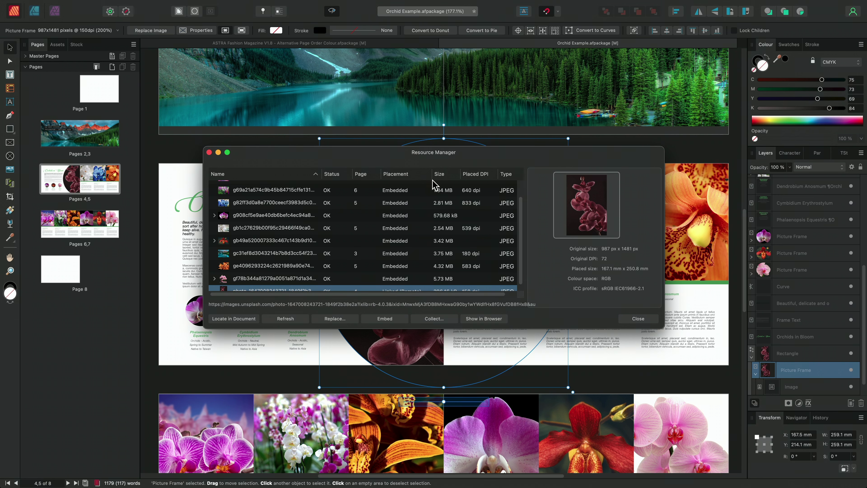
scroll(523, 236, down, 1)
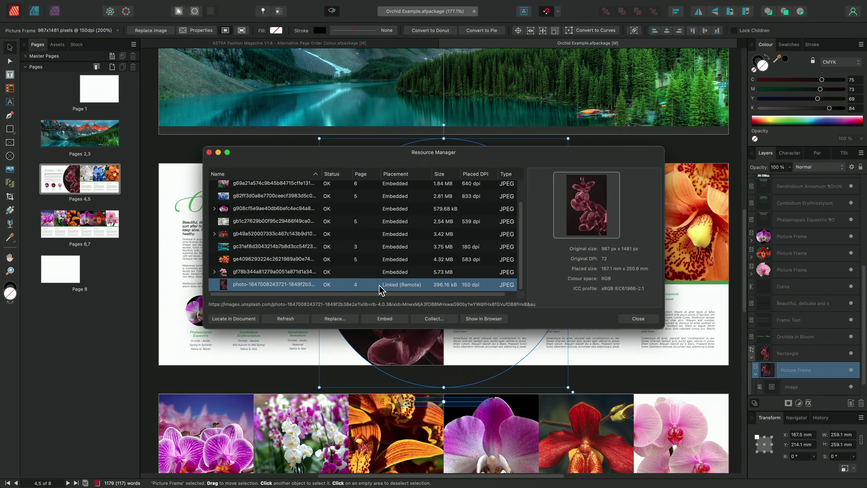
click(639, 318)
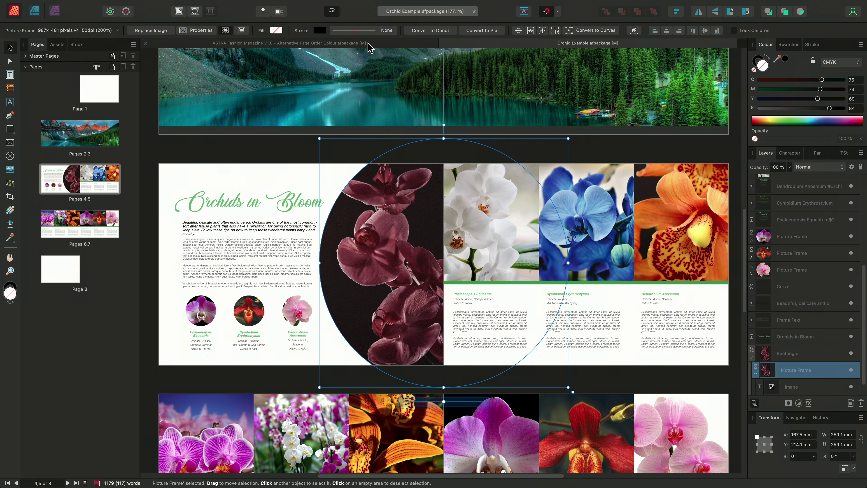
- Switch to the ASTRA Fashion Magazine document and convert the cover's ASTRA title from frame text to art text
click(367, 44)
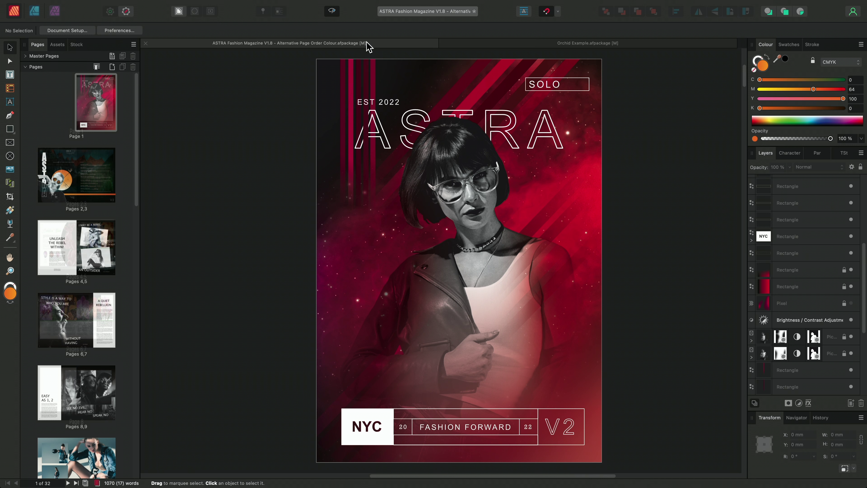
click(382, 131)
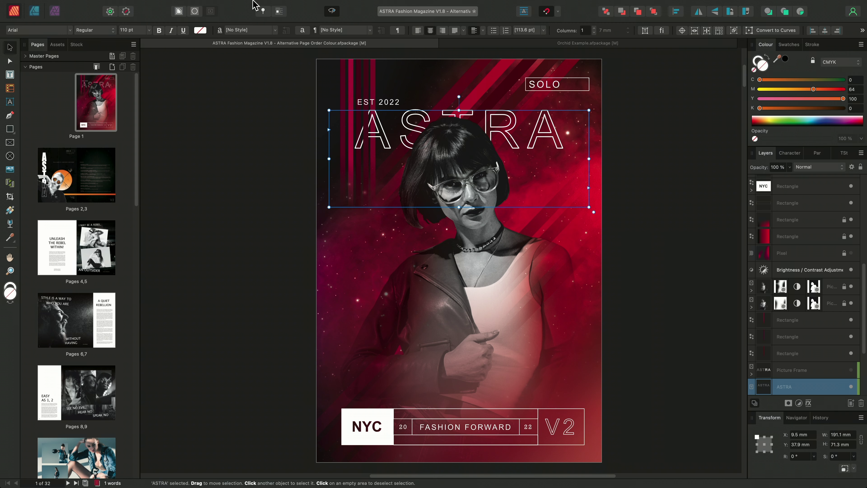
mouse_move(256, 4)
click(219, 5)
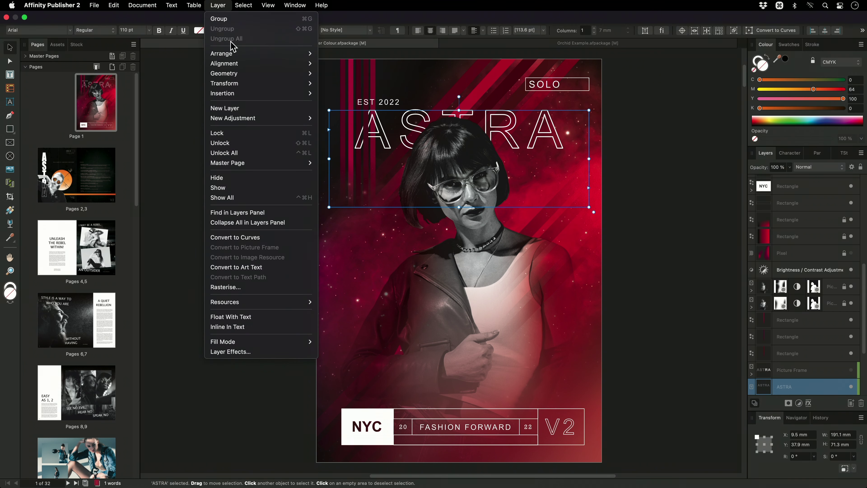
click(279, 267)
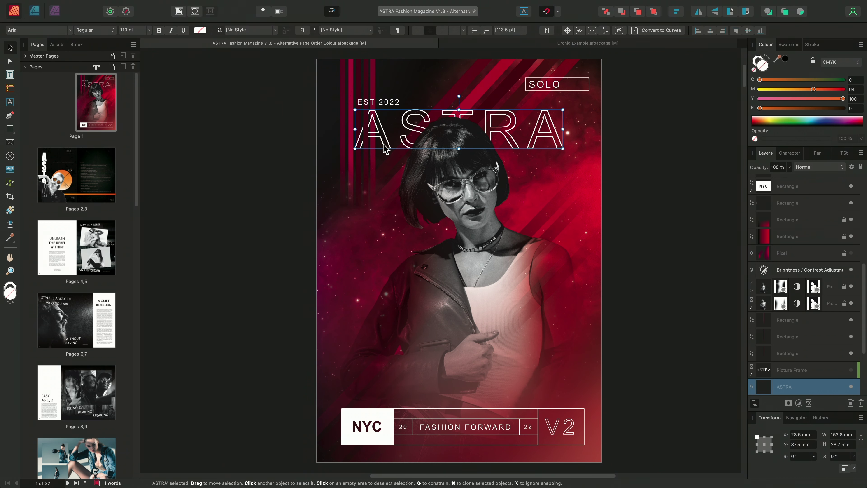
- Convert the ASTRA cover title back to a text frame
click(215, 5)
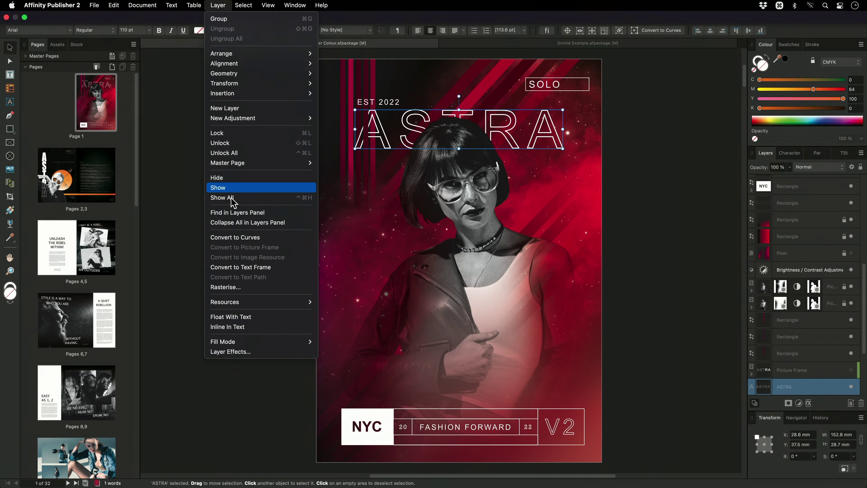
click(277, 267)
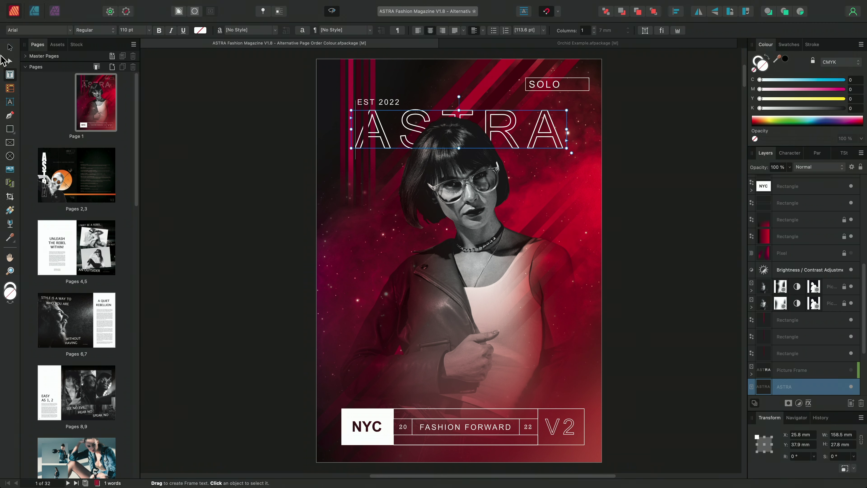
key(Escape)
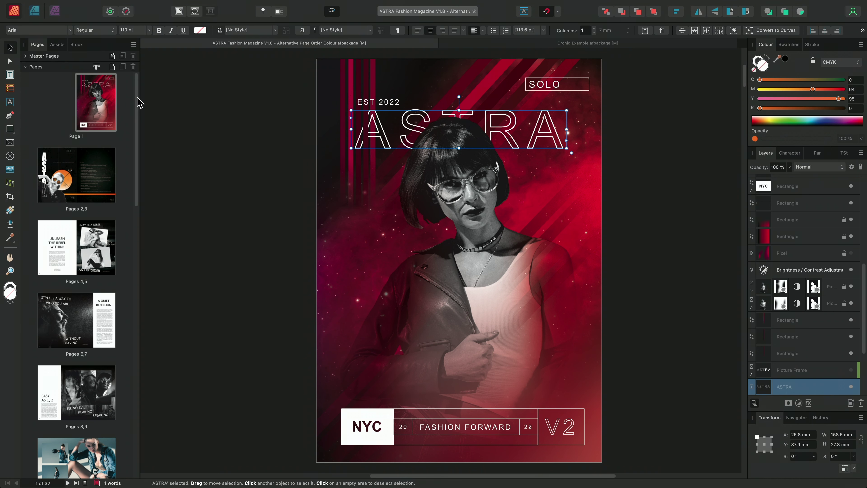
- On the pages 18,19 spread, select all objects sharing the fill colour of the large orange circle beside the woman's head on page 18
drag(138, 102, 136, 250)
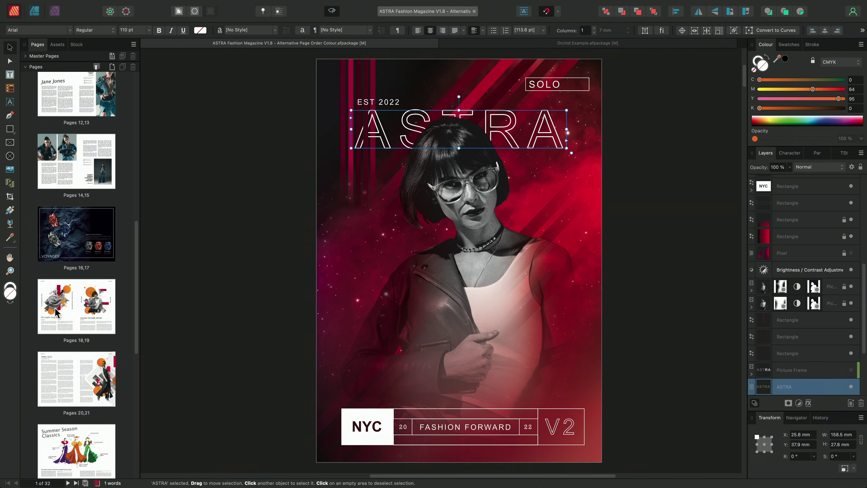
click(73, 306)
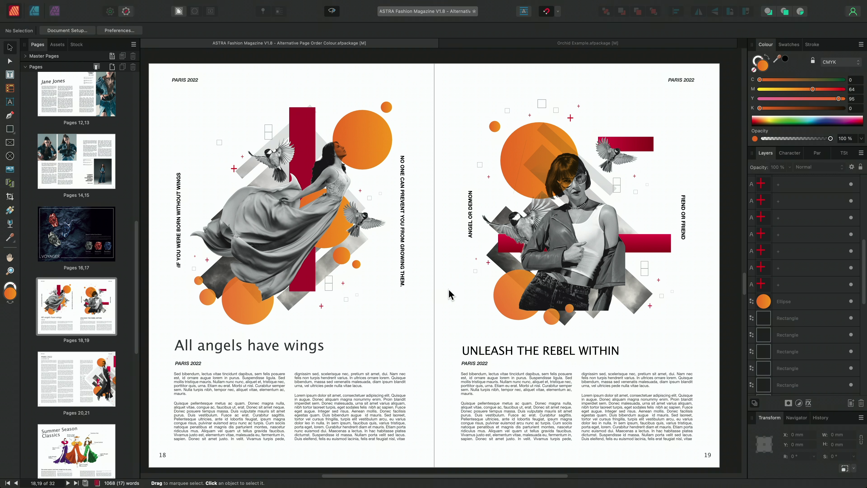
click(380, 141)
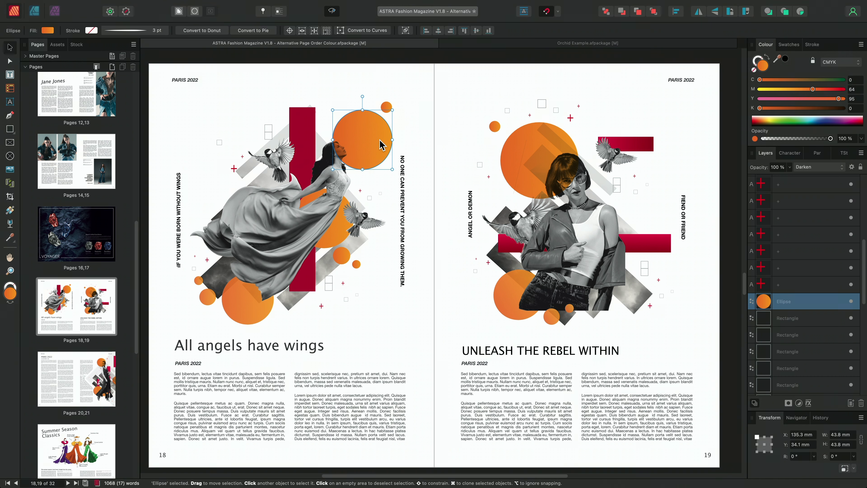
mouse_move(200, 6)
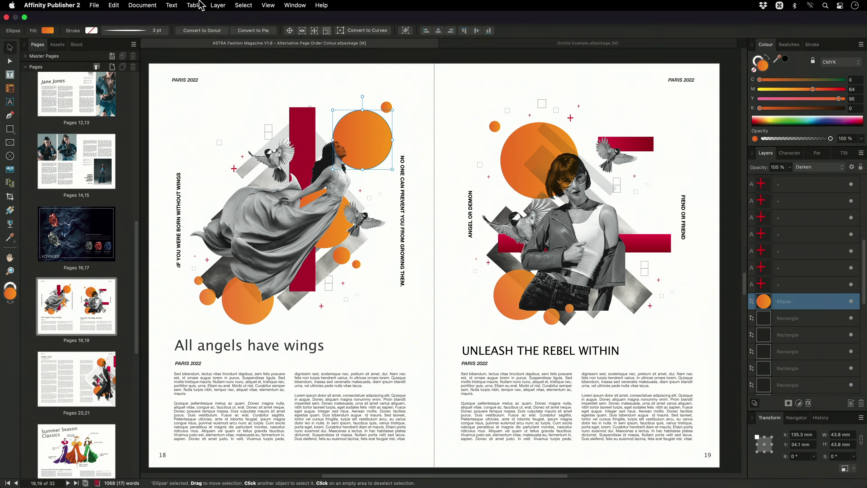
click(244, 5)
mouse_move(273, 88)
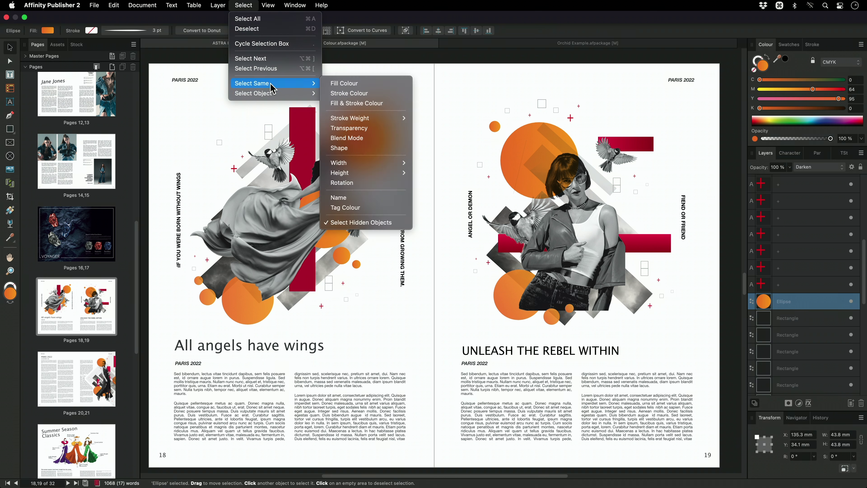
click(365, 85)
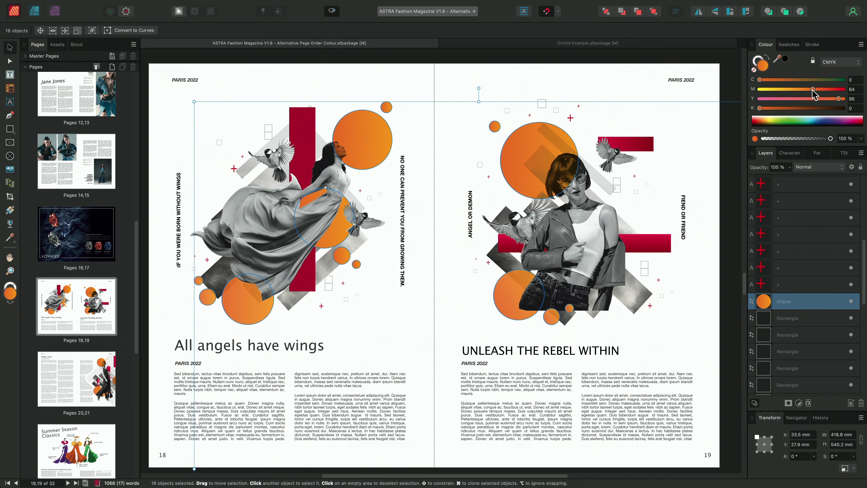
- Recolour the selected circles magenta with CMYK values C 2, M 100, Y 0, K 0, and clear the selection
drag(813, 90, 843, 89)
drag(760, 80, 788, 82)
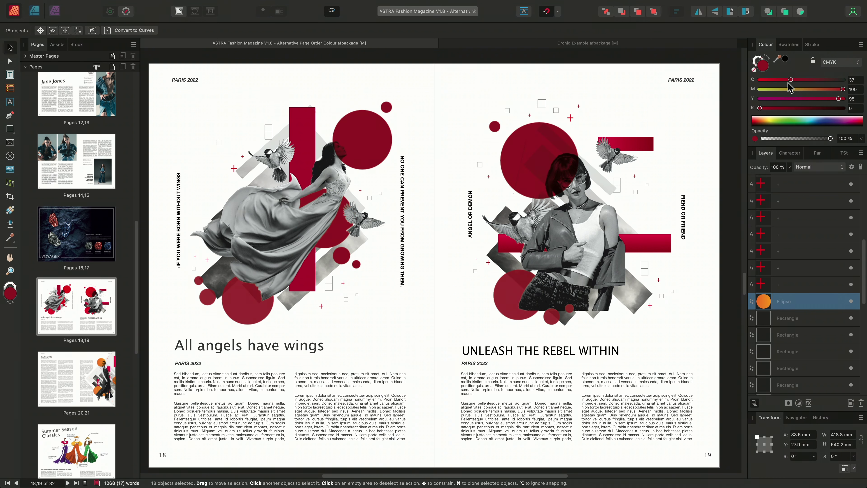
drag(839, 98, 762, 85)
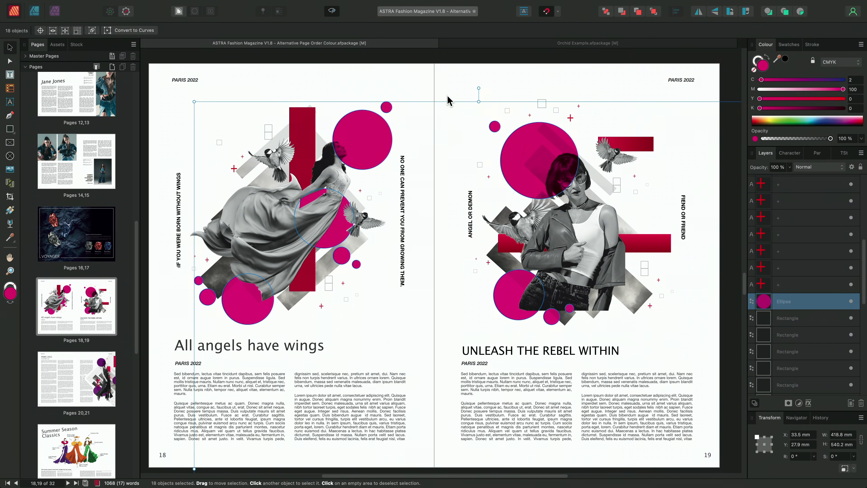
click(448, 91)
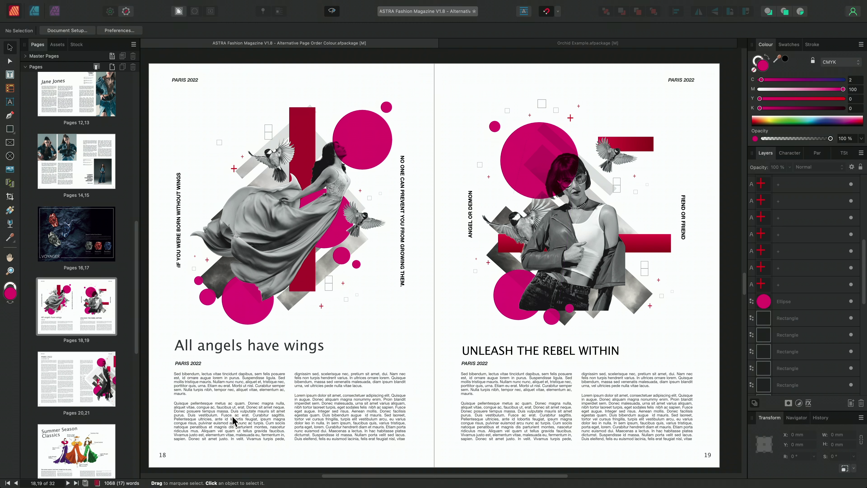
- Turn the word count display off and back on
mouse_move(219, 2)
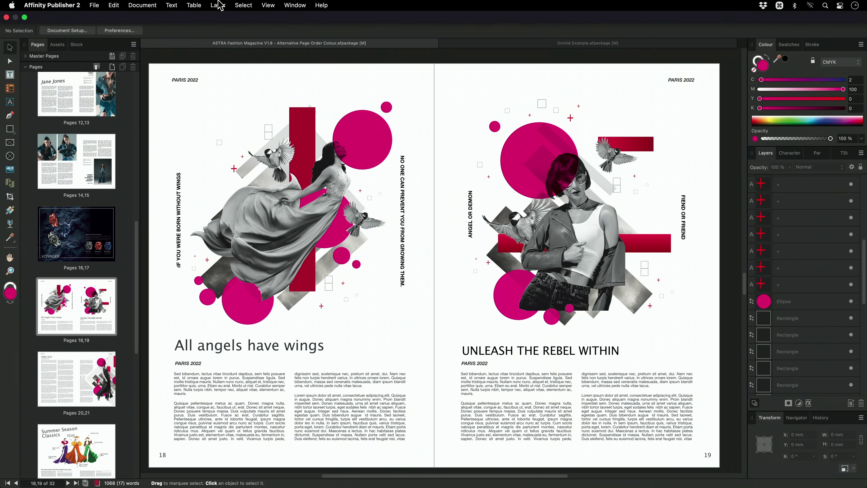
click(267, 5)
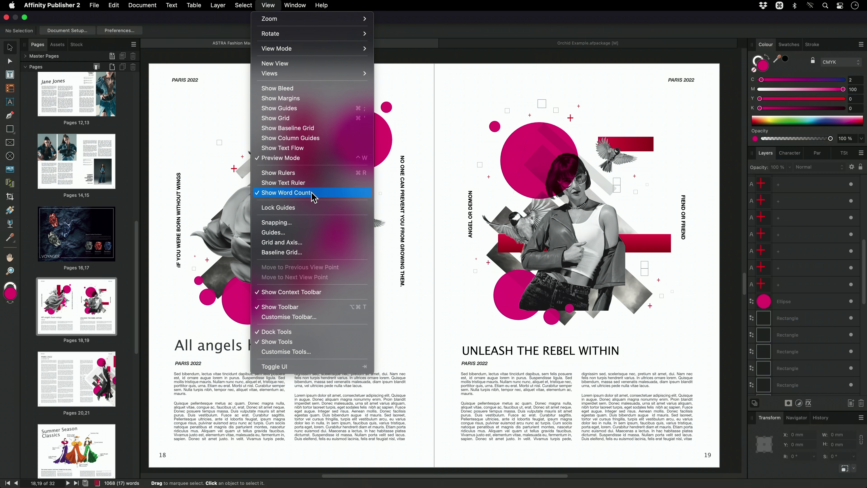
click(311, 193)
click(264, 5)
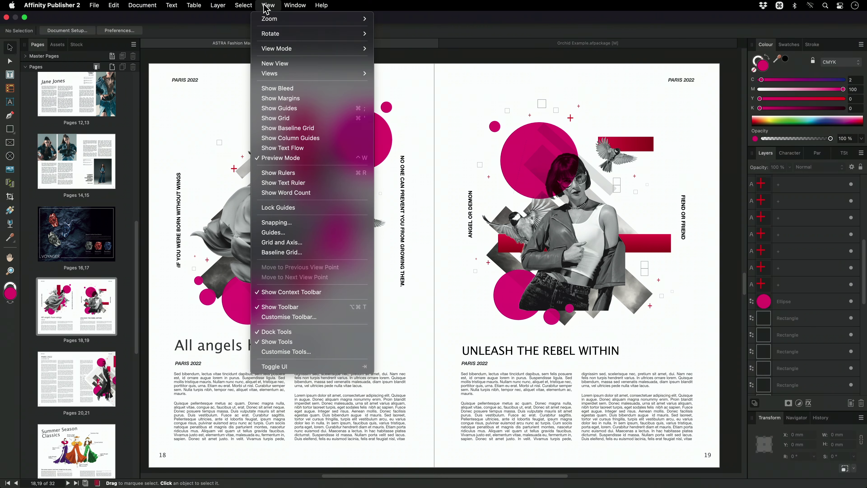
click(296, 192)
- Expand the filler text in page 18's two-column body frame into real text so it is included in the word count
click(271, 425)
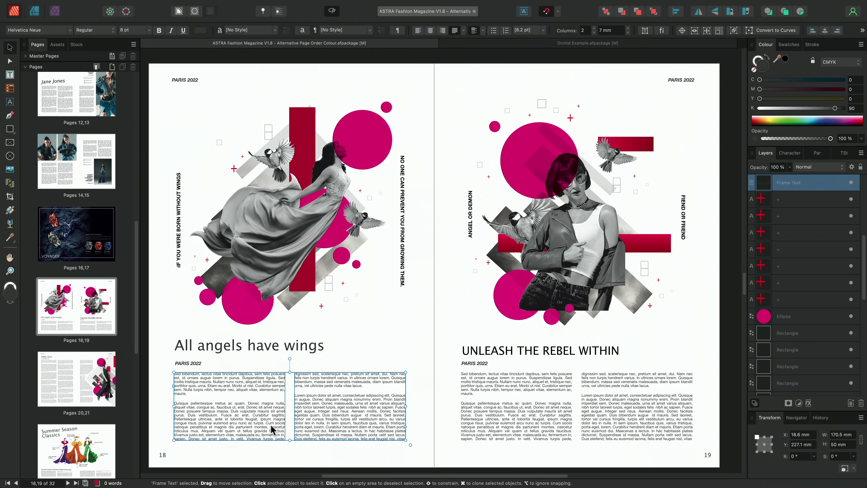
double_click(257, 416)
key(super+a)
right_click(260, 416)
click(294, 423)
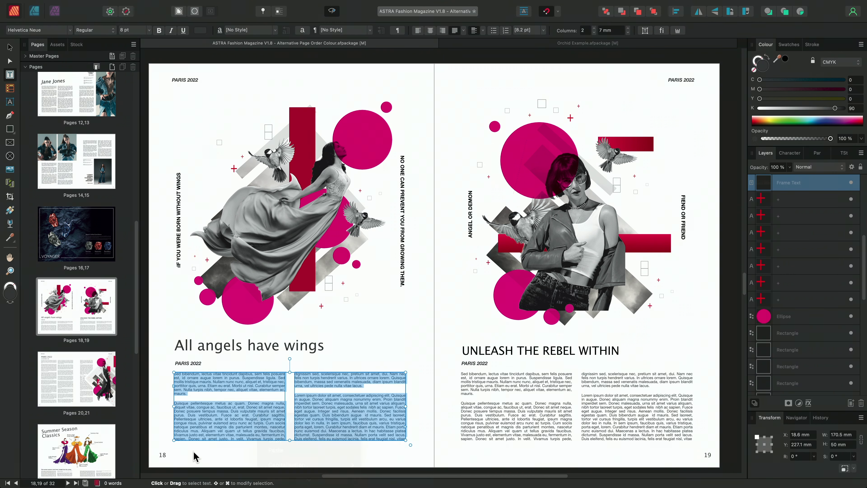
mouse_move(153, 486)
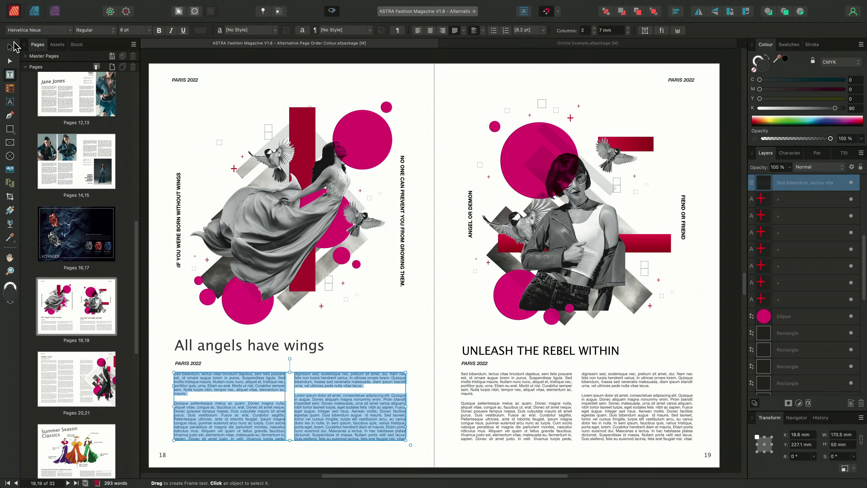
click(10, 46)
click(164, 77)
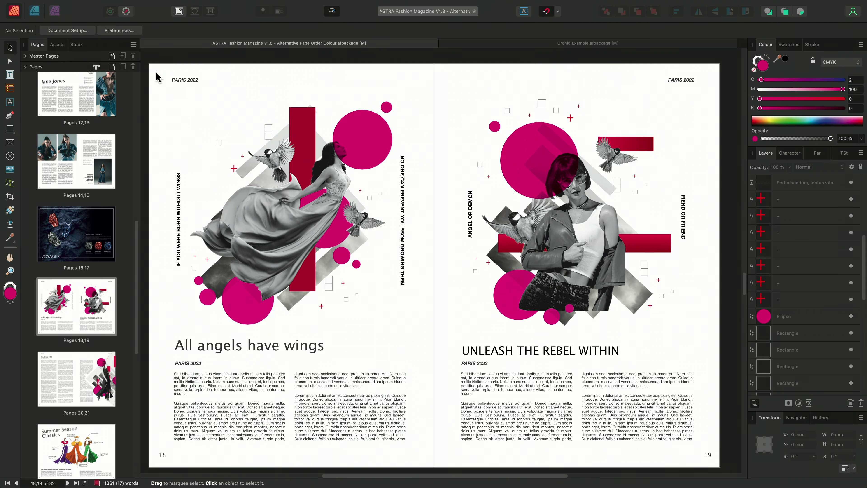
- Save the document as a package into the existing Astra folder, accepting the restricted font warning and allowing existing files to be overwritten
mouse_move(68, 3)
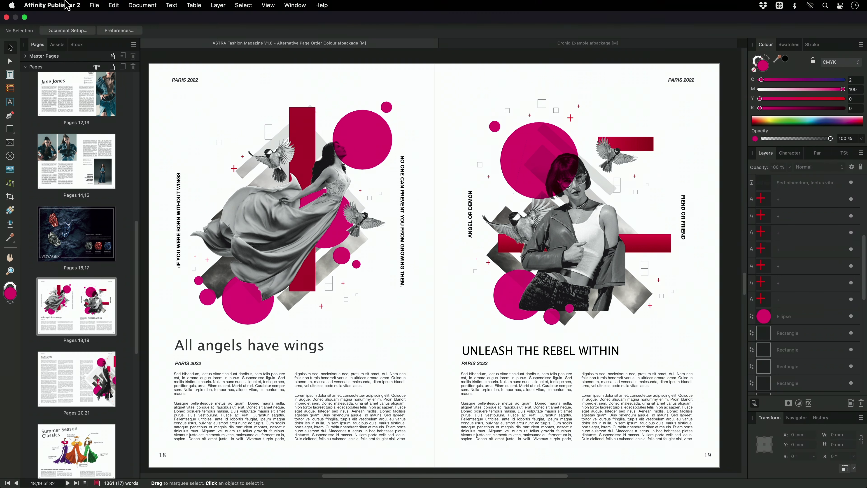
click(96, 5)
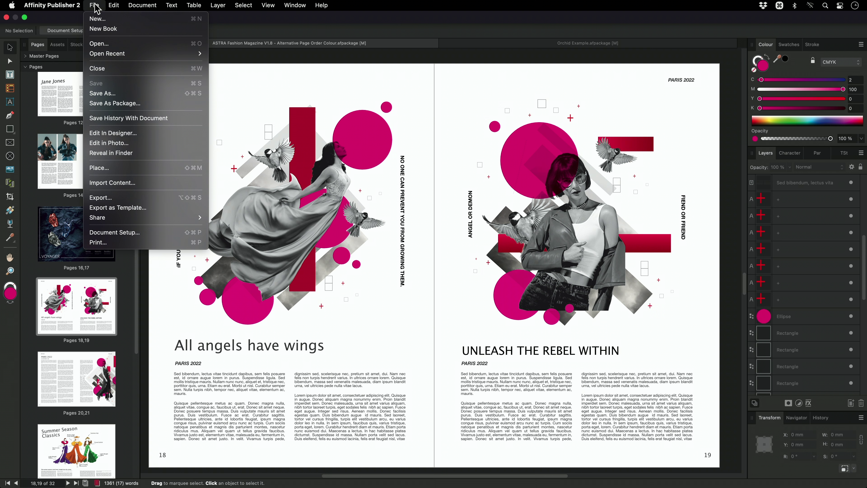
click(118, 104)
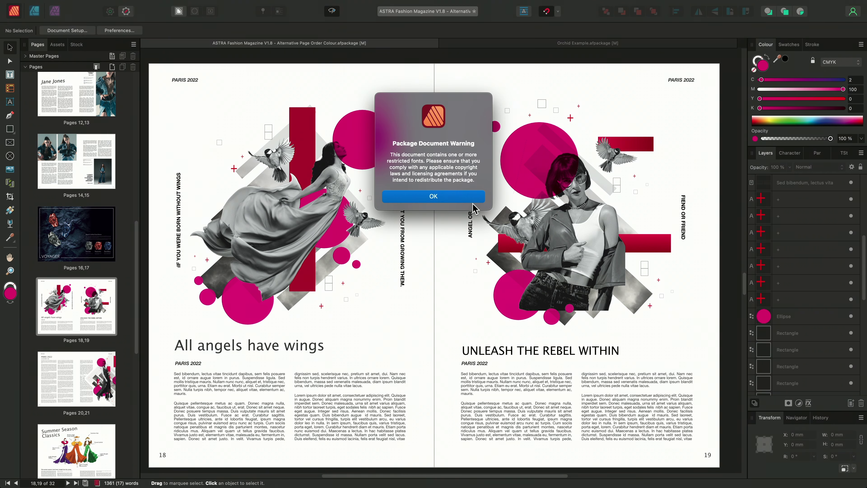
click(466, 200)
click(559, 263)
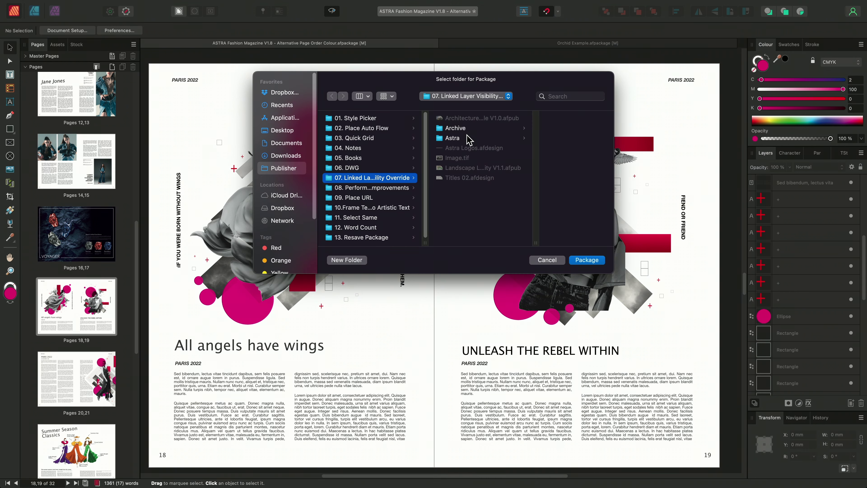
click(453, 138)
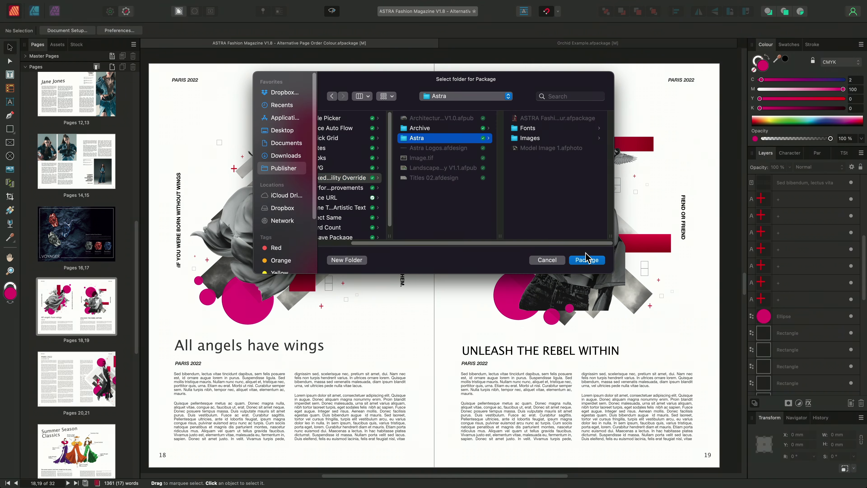
click(587, 260)
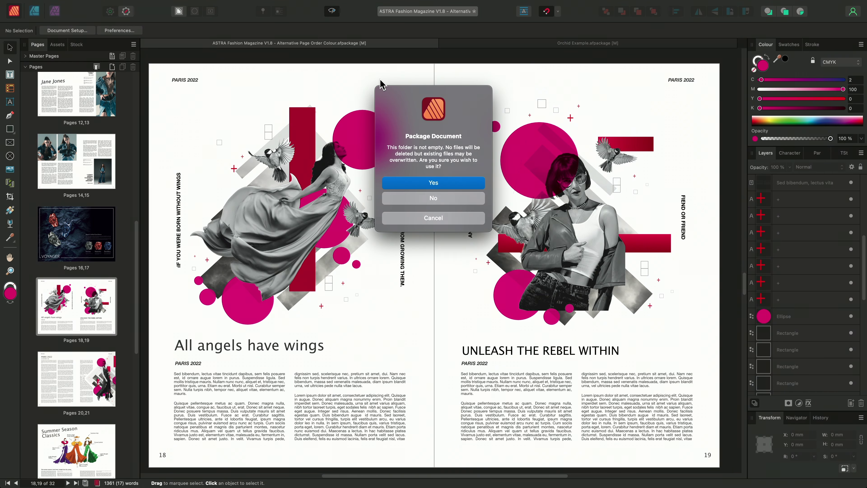
click(470, 186)
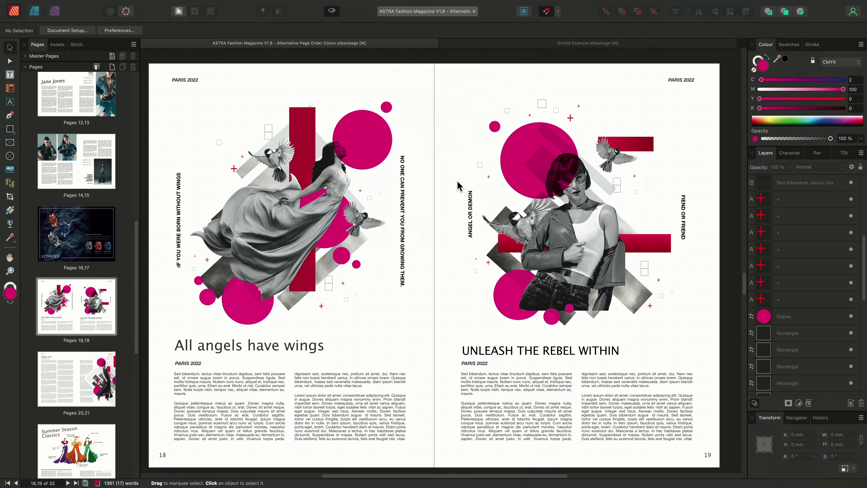